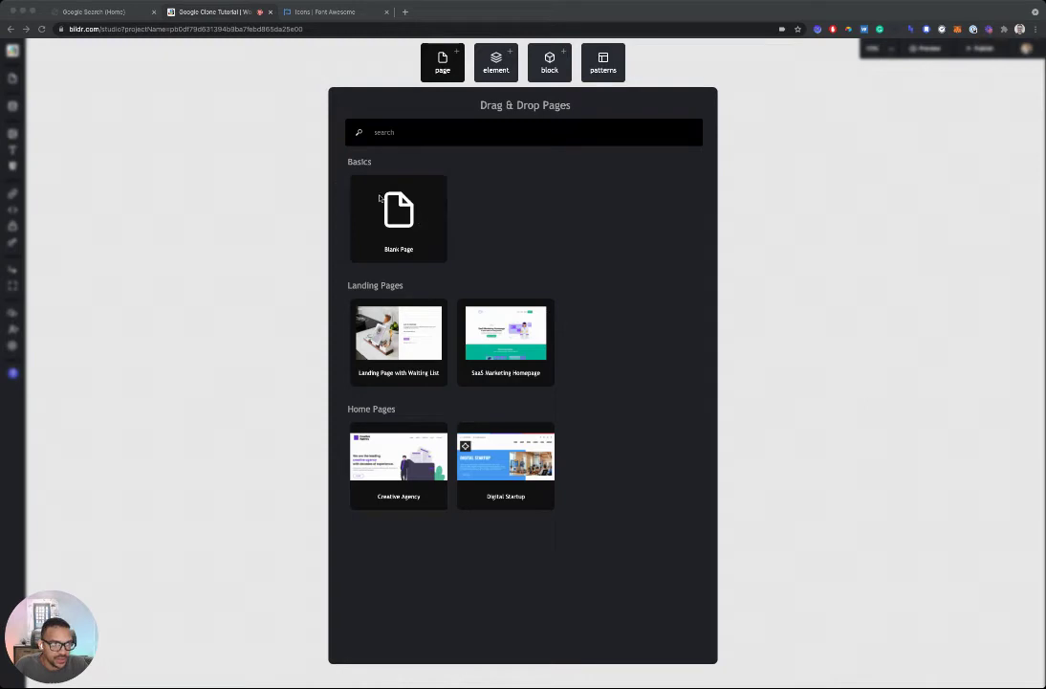
# Step: Add a blank page to the canvas and name it Home
pyautogui.click(472, 202)
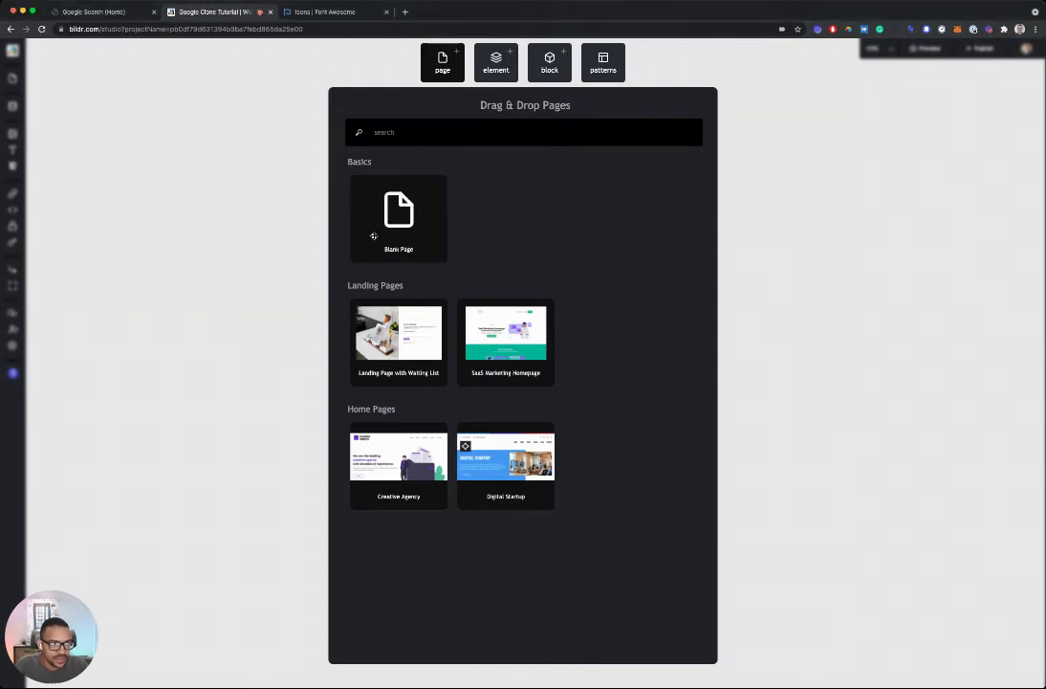
pyautogui.moveTo(406, 222); pyautogui.dragTo(222, 215)
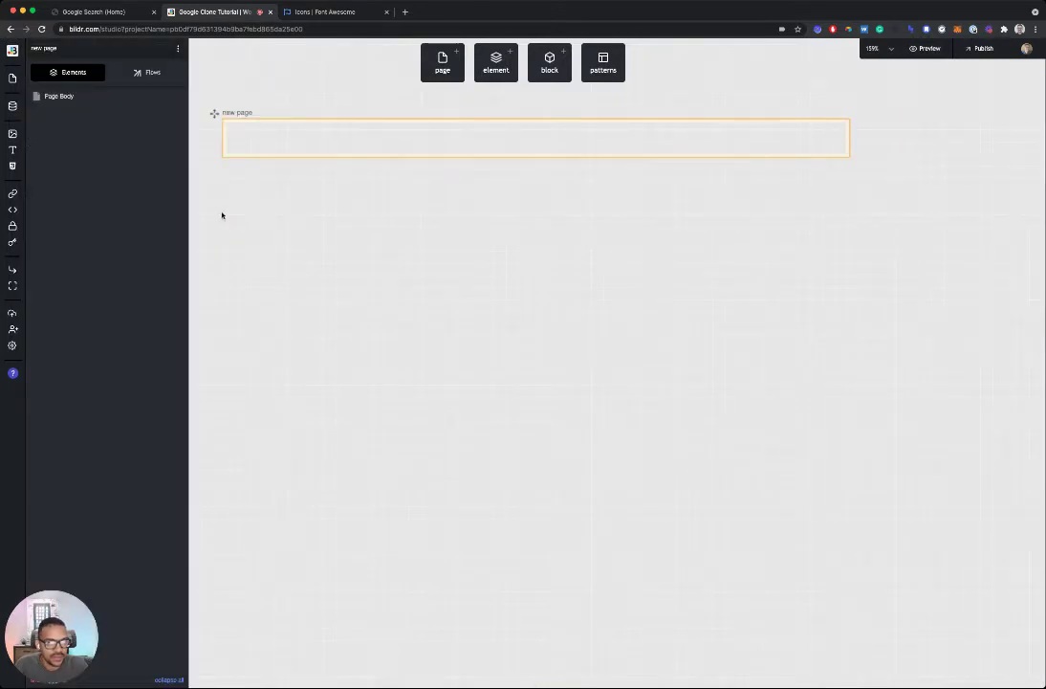
pyautogui.doubleClick(236, 112)
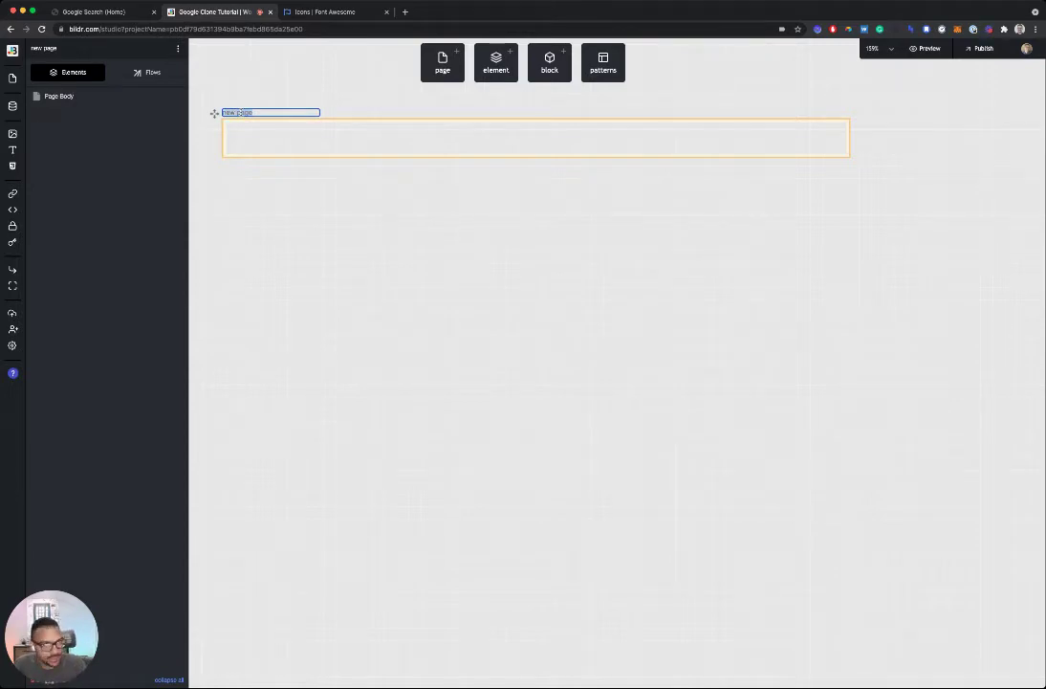
pyautogui.write('home')
pyautogui.press('Return')
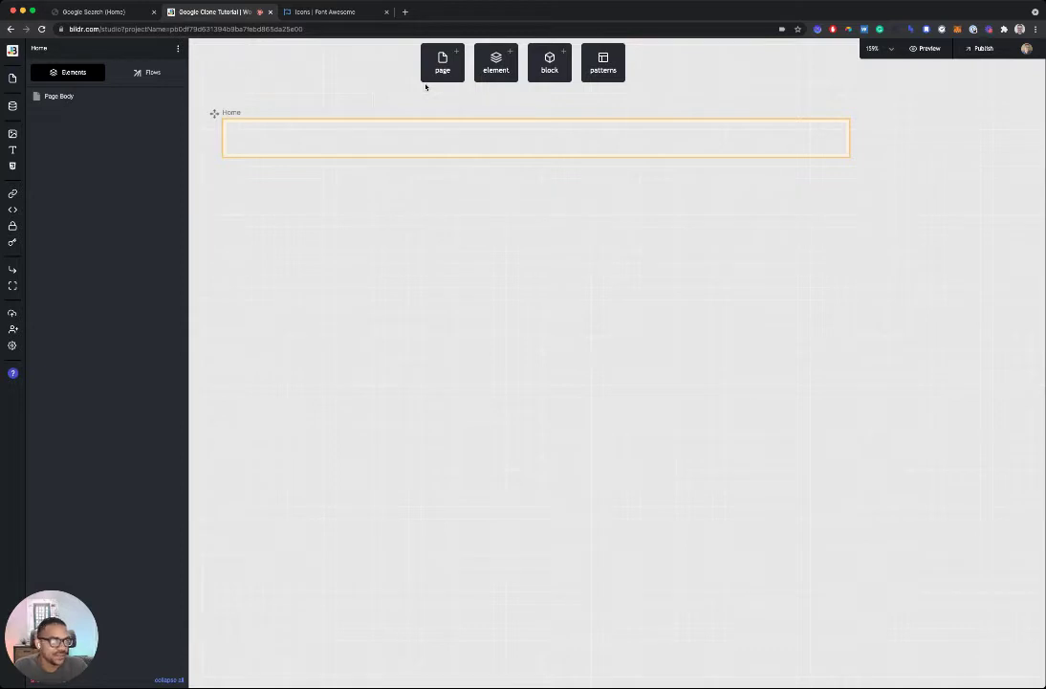
# Step: Place a Div element inside the Home page and rename it "Div - Search"
pyautogui.click(501, 70)
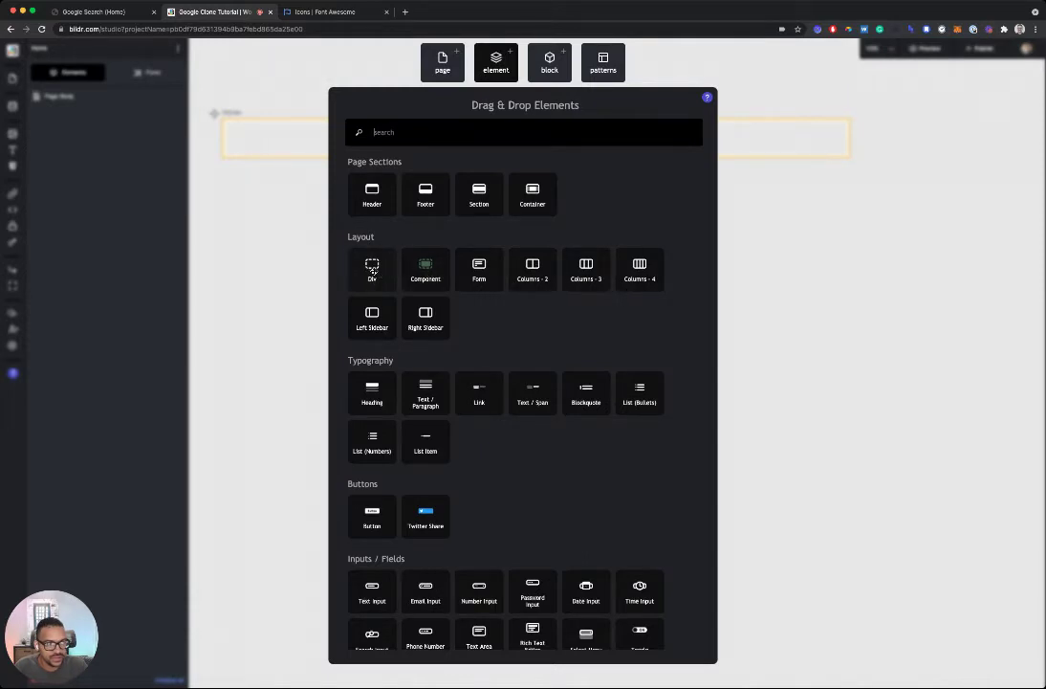
pyautogui.moveTo(372, 270); pyautogui.dragTo(258, 144)
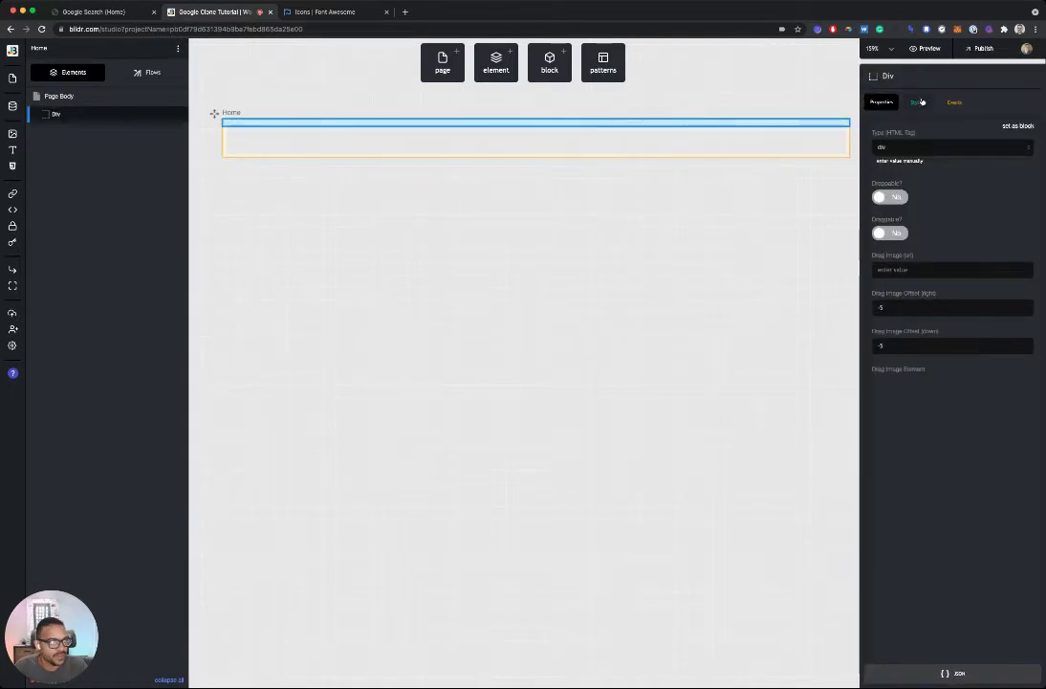
pyautogui.click(924, 80)
pyautogui.write('-')
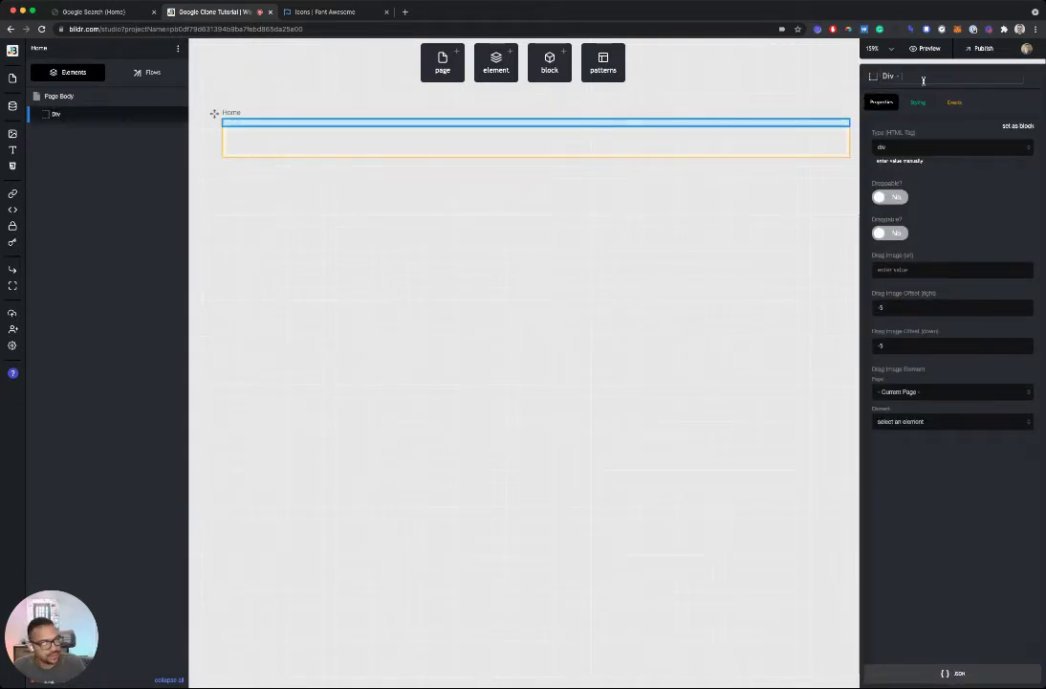
pyautogui.write(' Search')
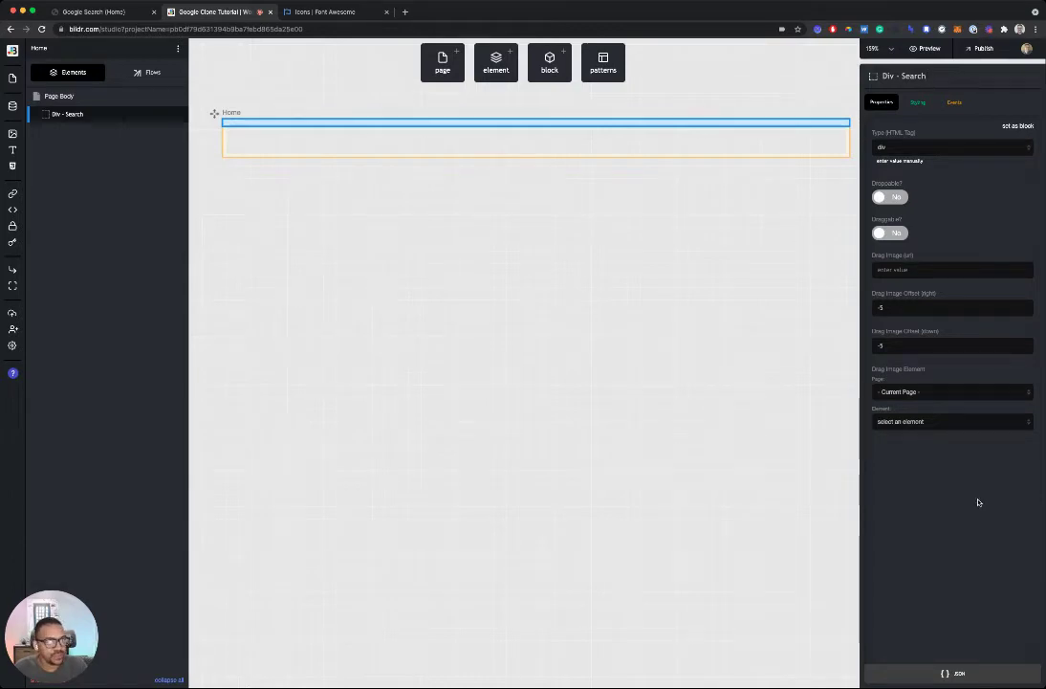
# Step: Create a new primary style class named "Div - Search" for the search div
pyautogui.click(919, 102)
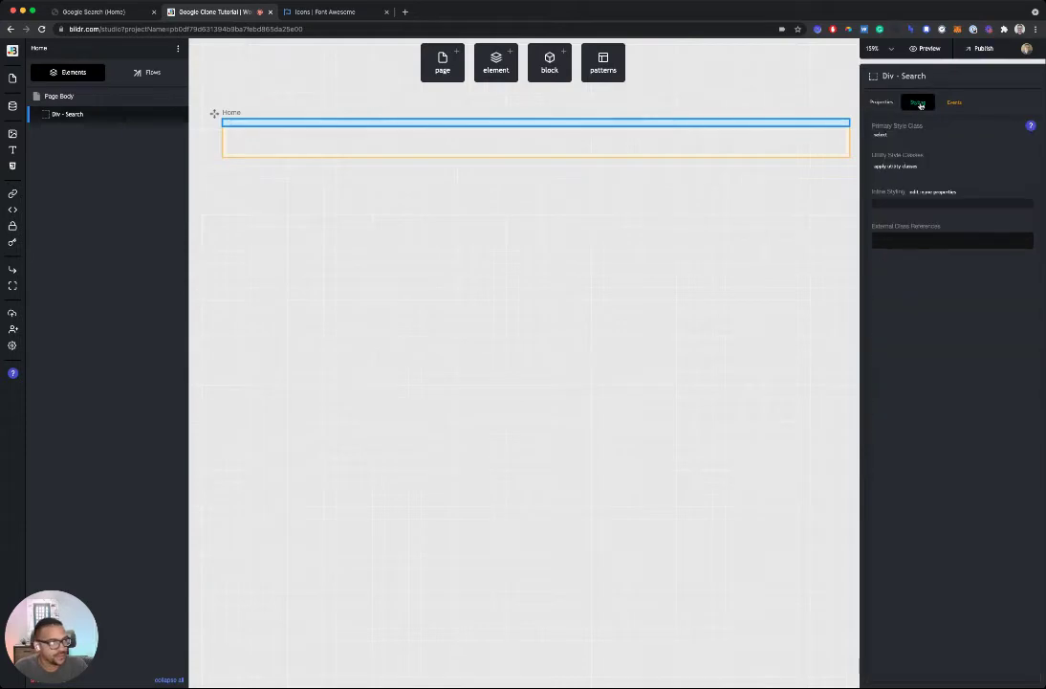
pyautogui.press('super+Tab')
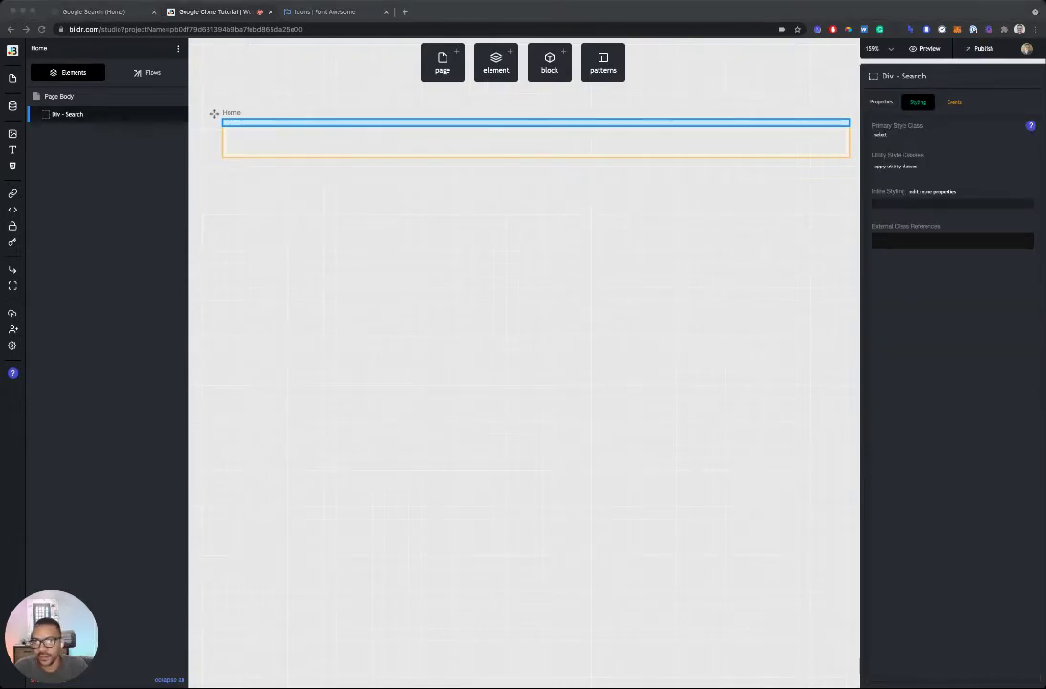
pyautogui.click(903, 137)
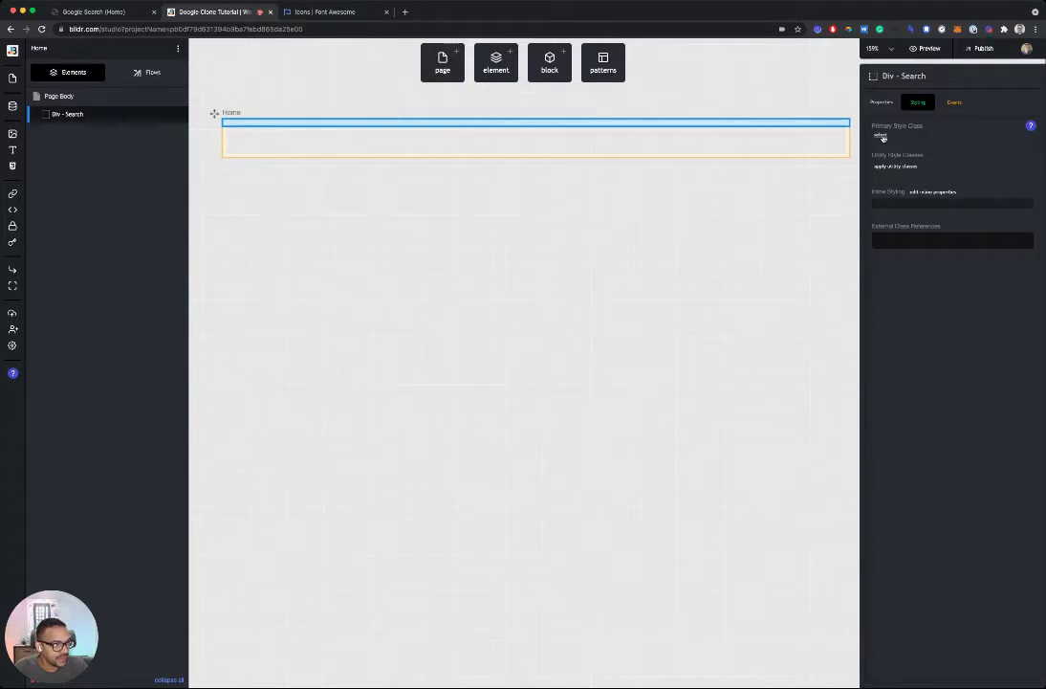
pyautogui.click(882, 137)
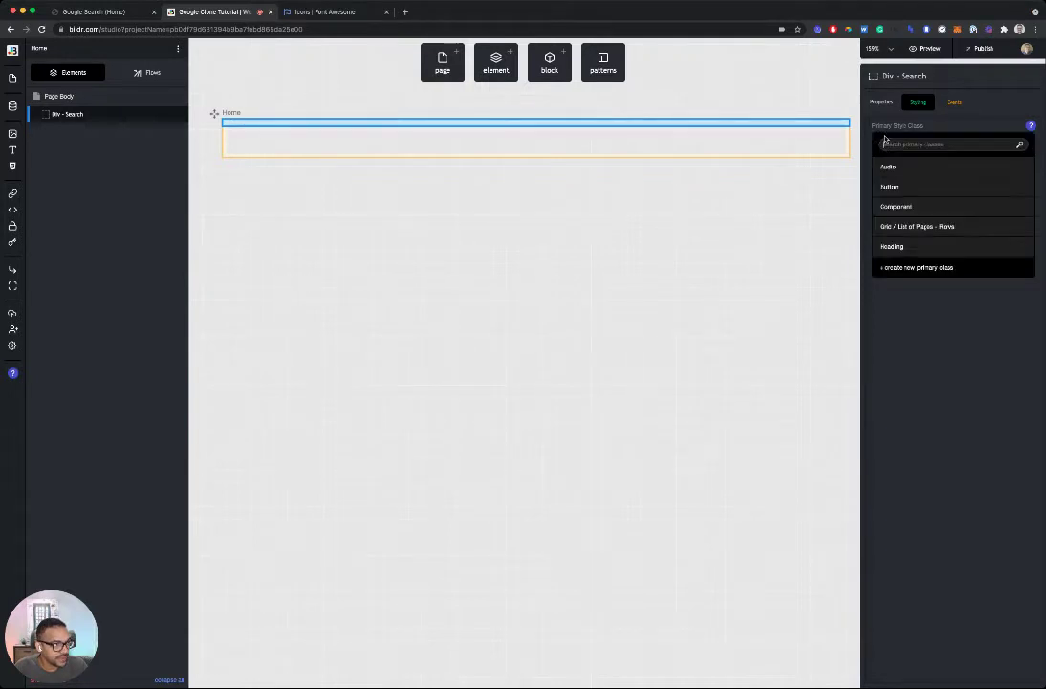
pyautogui.click(909, 271)
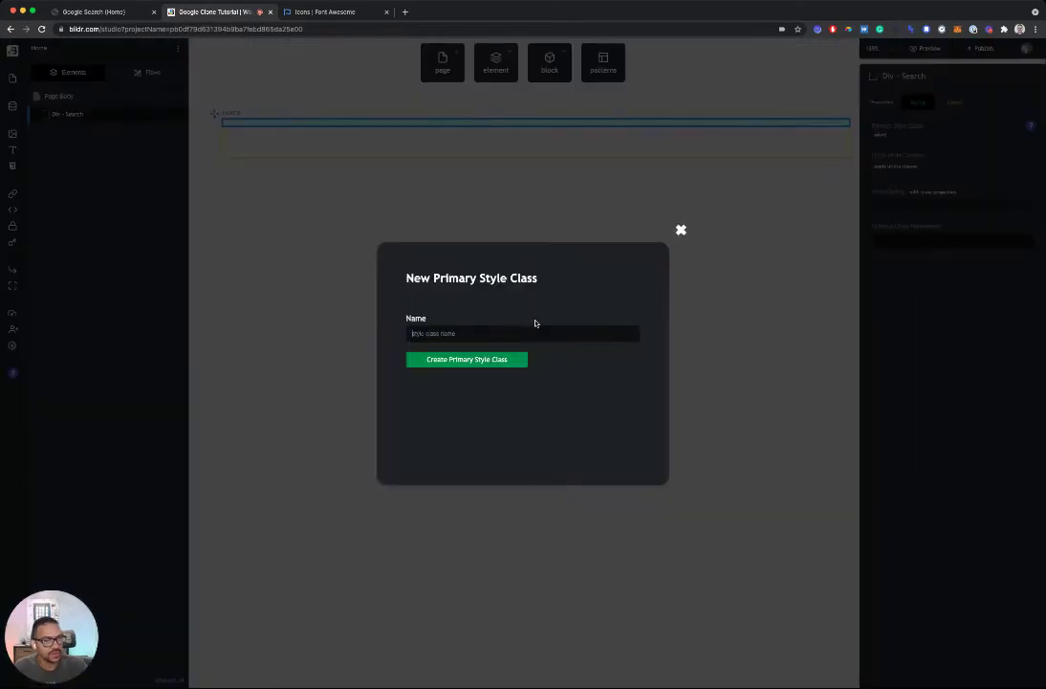
pyautogui.write('Div - Search')
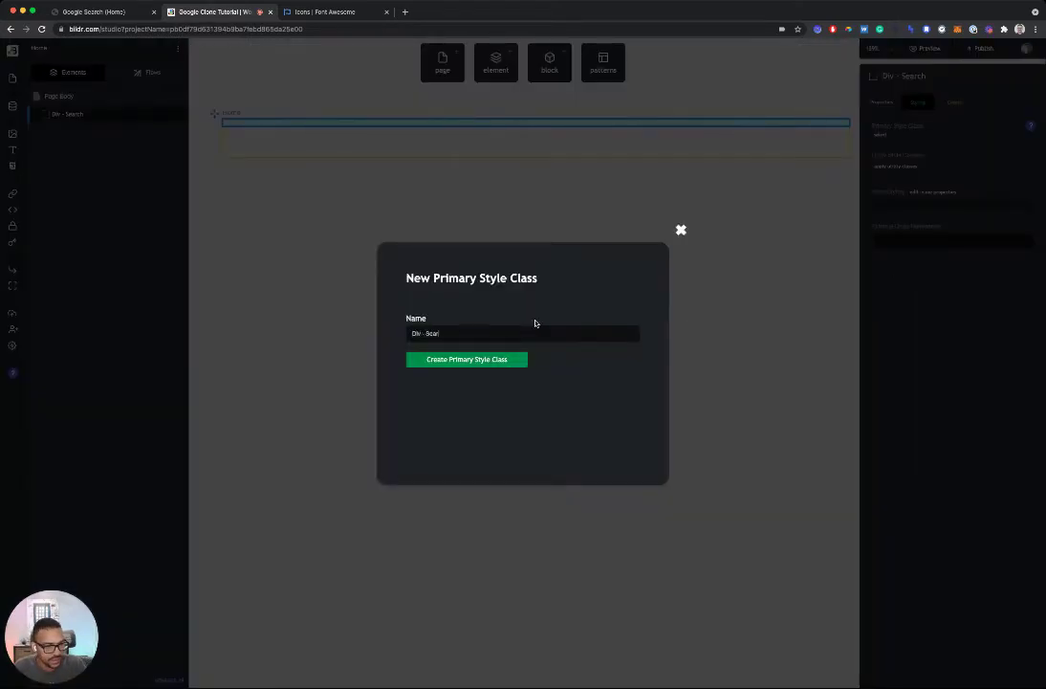
pyautogui.click(451, 359)
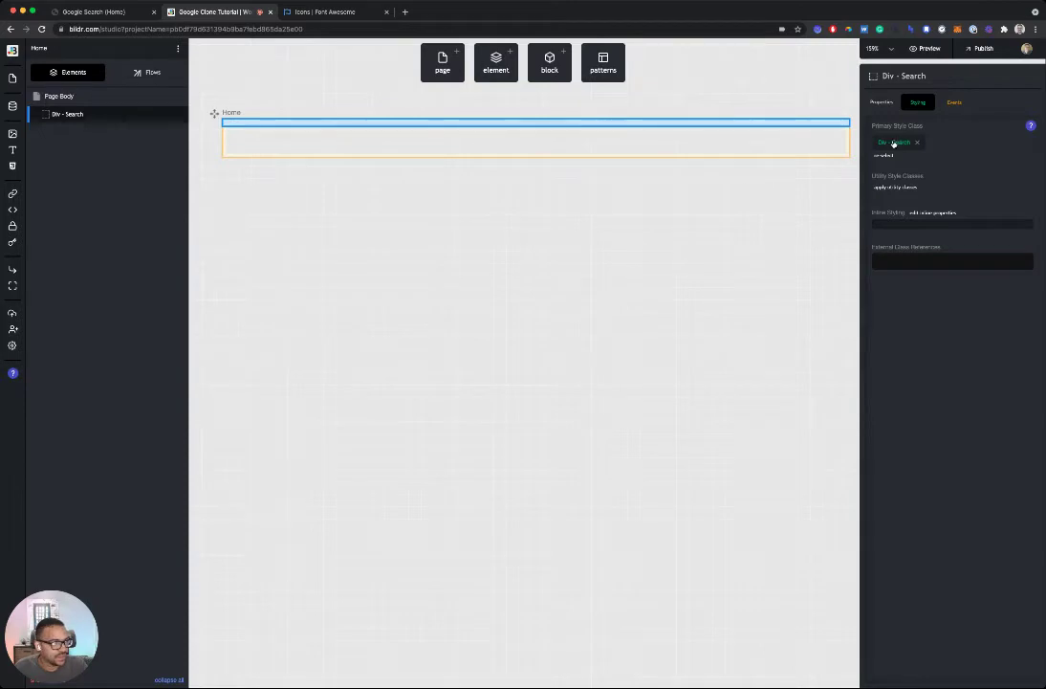
# Step: Set the display layout of the "Div - Search" style class to Flex
pyautogui.click(894, 143)
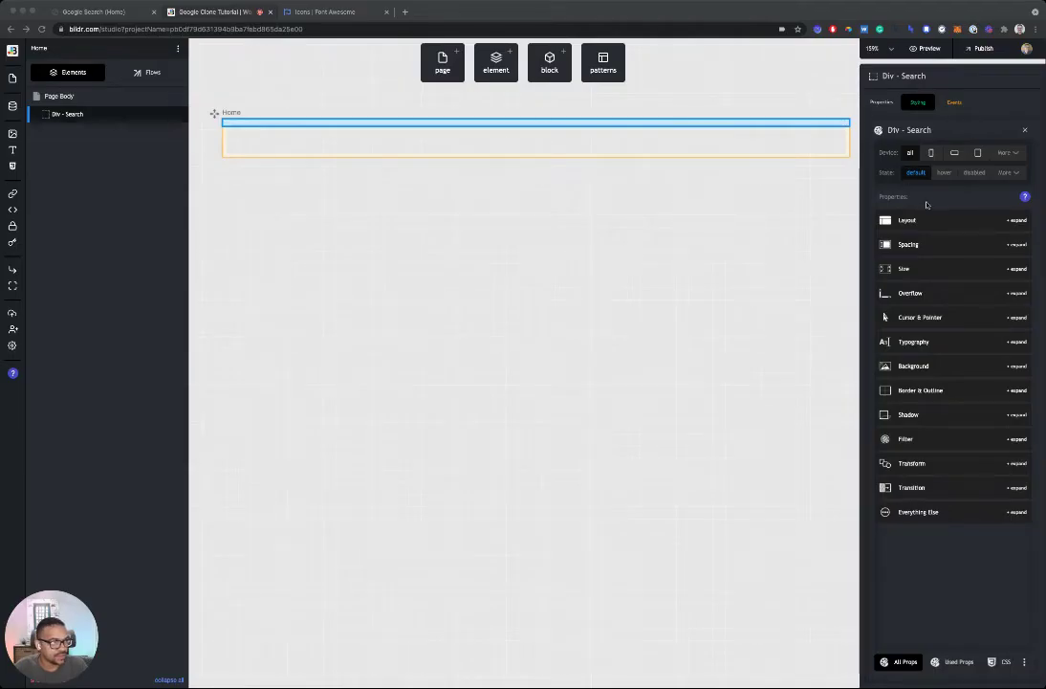
pyautogui.click(927, 204)
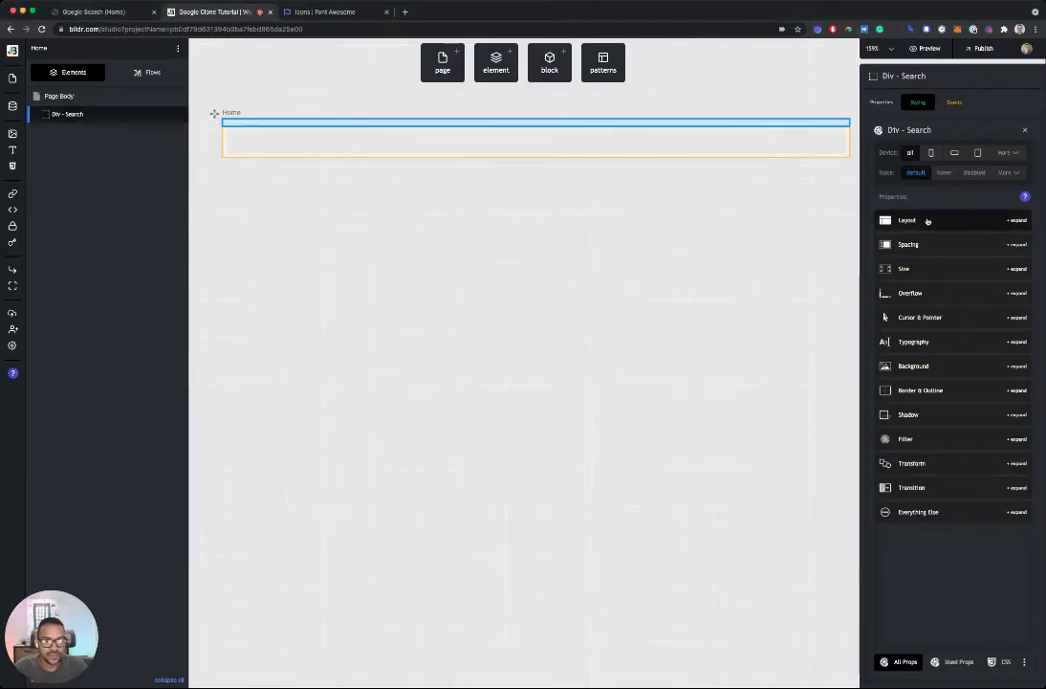
pyautogui.click(927, 221)
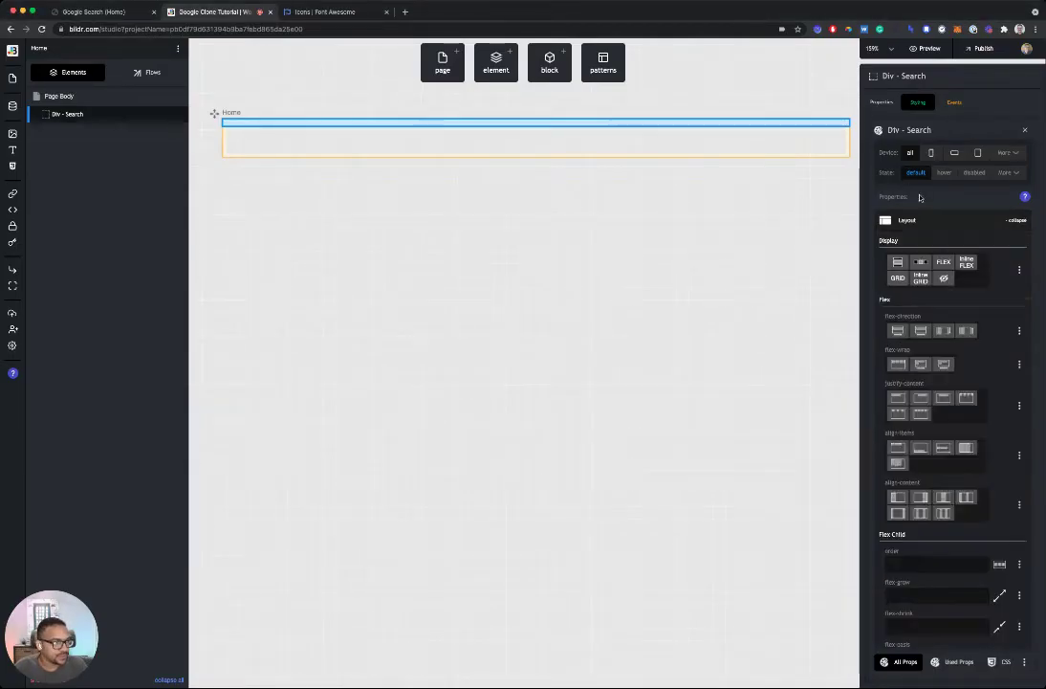
pyautogui.click(944, 262)
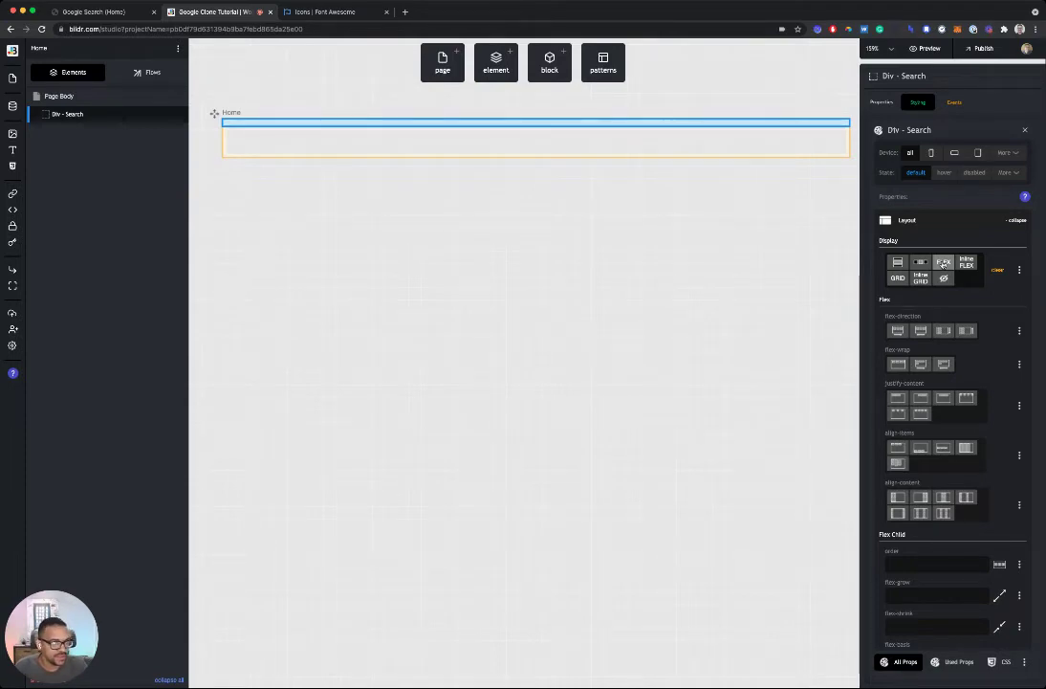
pyautogui.click(943, 263)
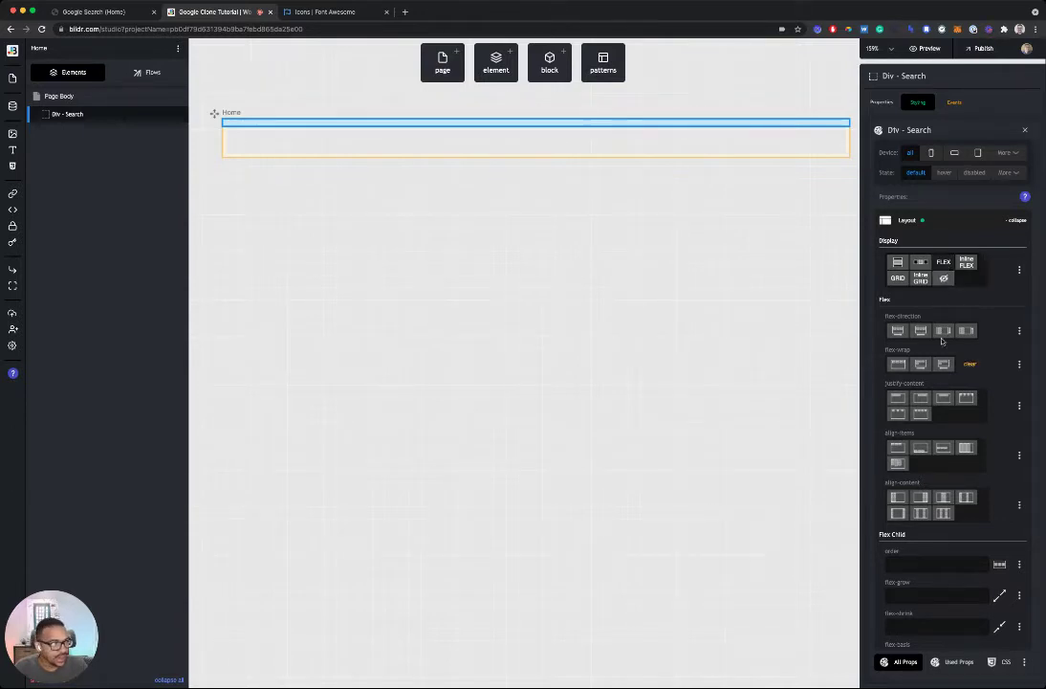
pyautogui.click(943, 222)
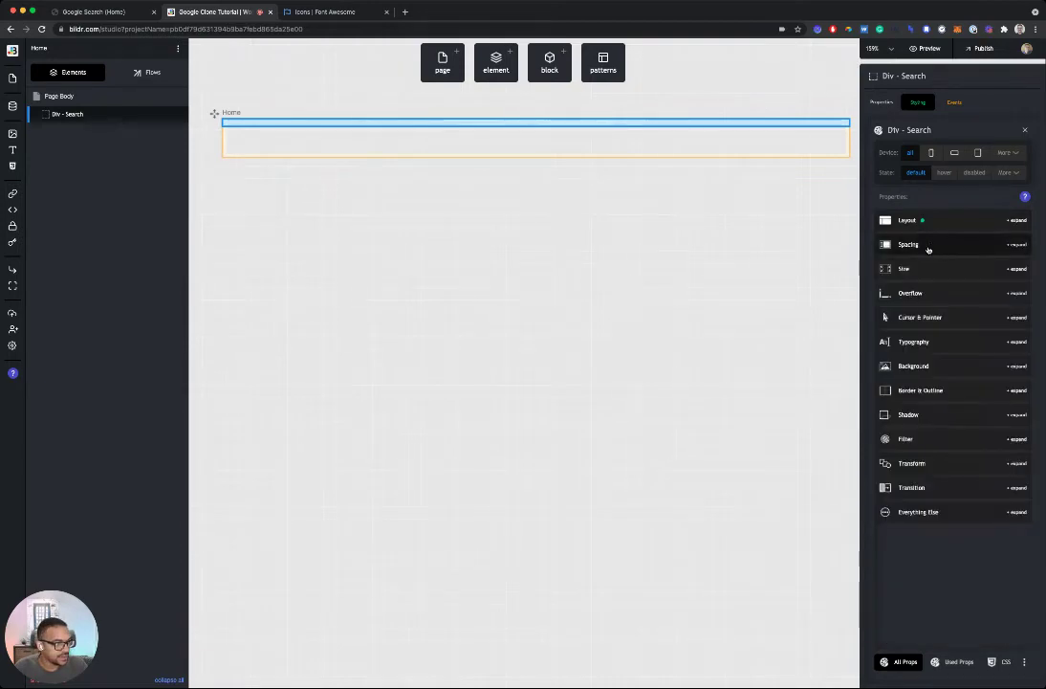
# Step: Set the top and bottom padding of the "Div - Search" style class to 300 px each
pyautogui.click(929, 246)
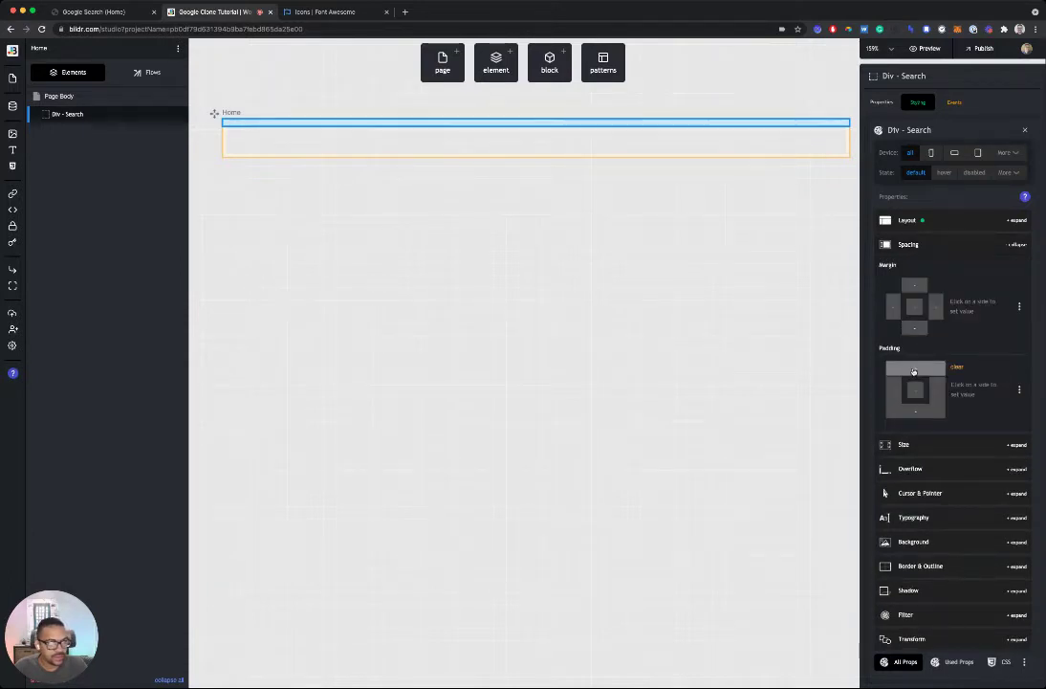
pyautogui.click(913, 372)
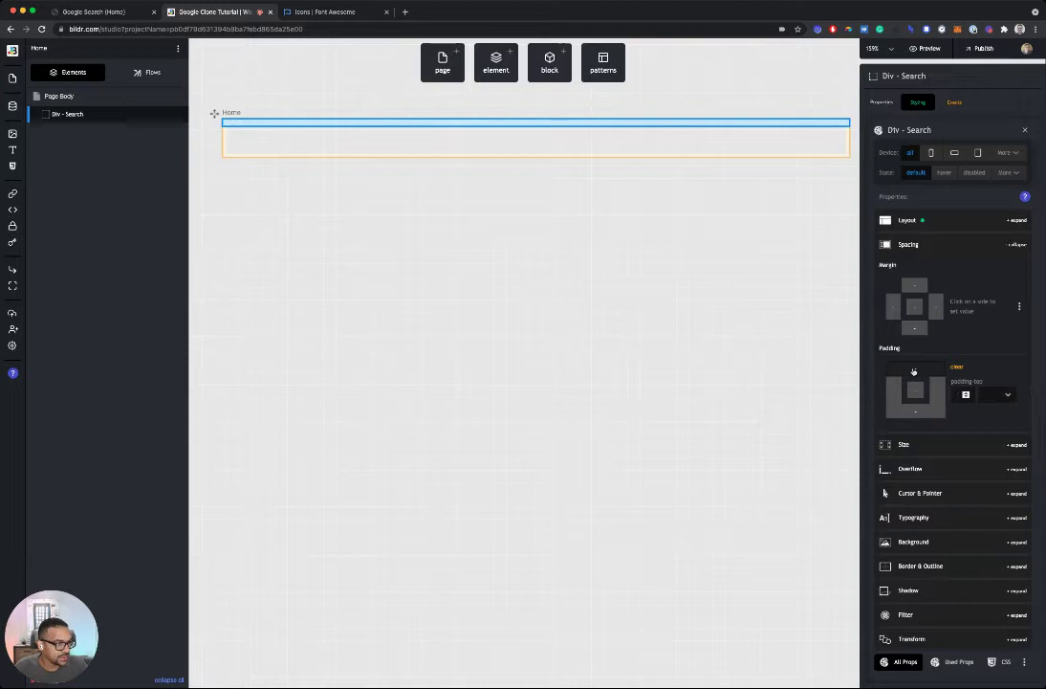
pyautogui.write('300')
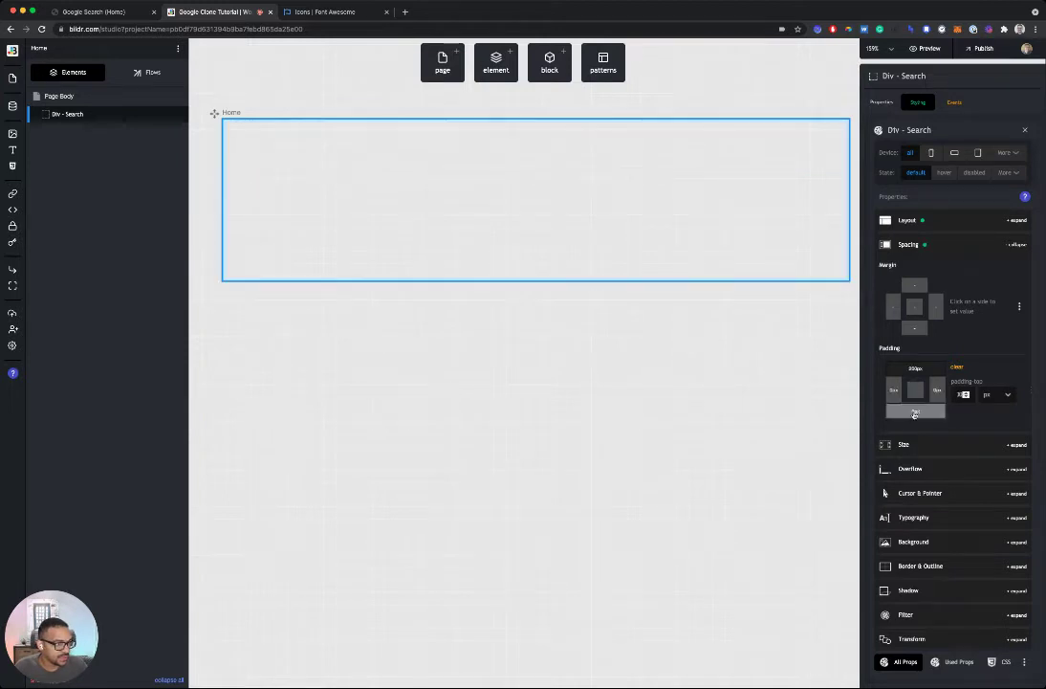
pyautogui.click(915, 409)
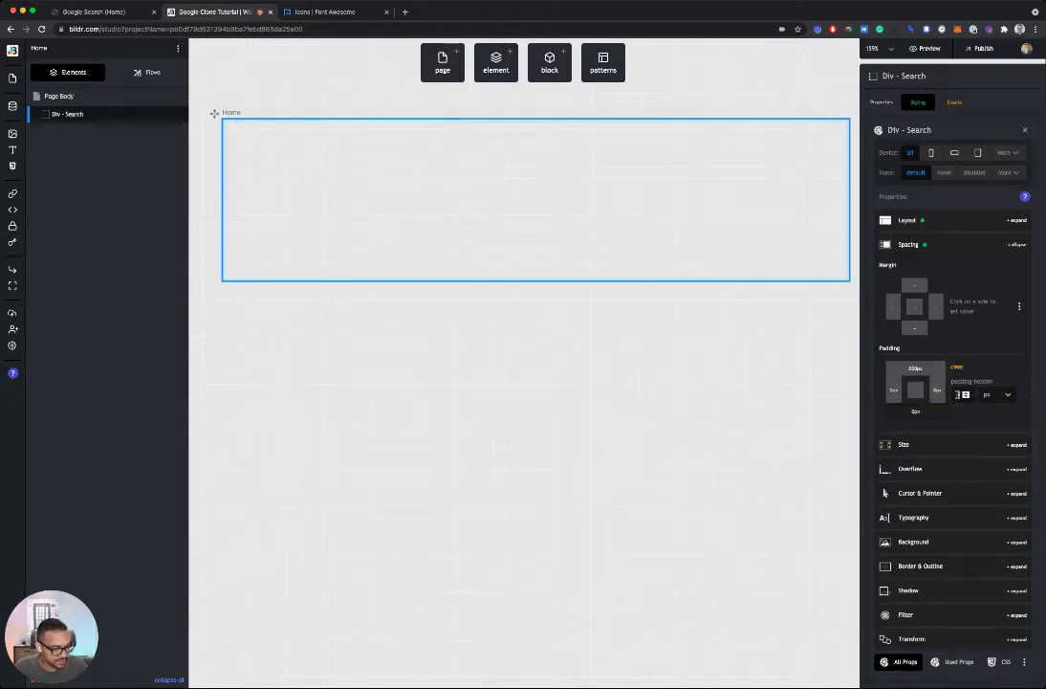
pyautogui.write('200')
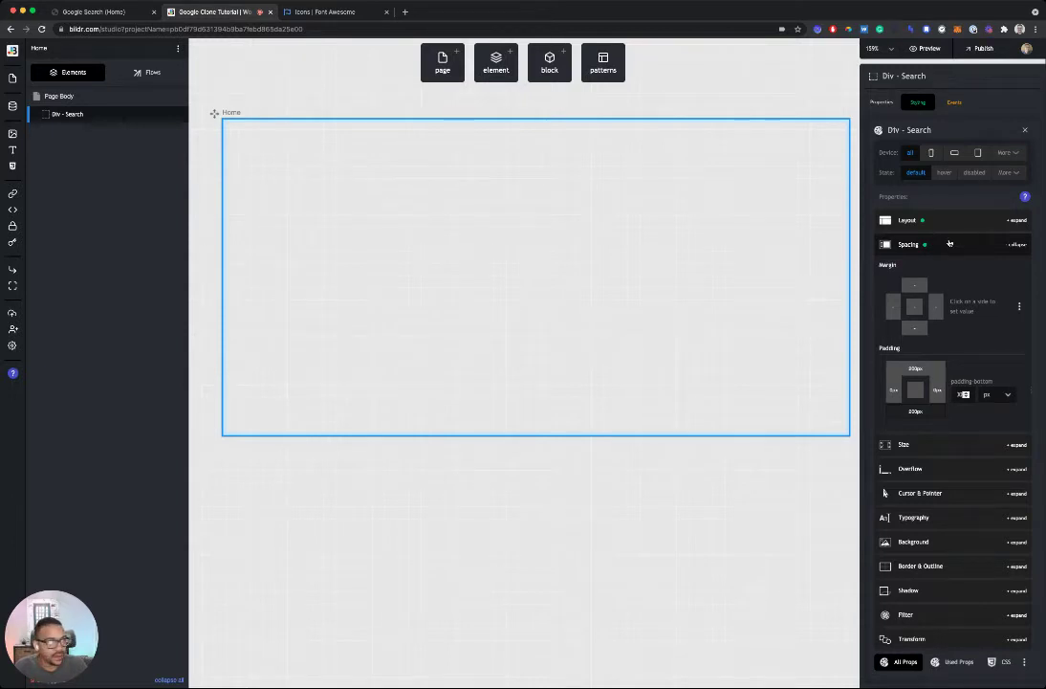
pyautogui.click(950, 244)
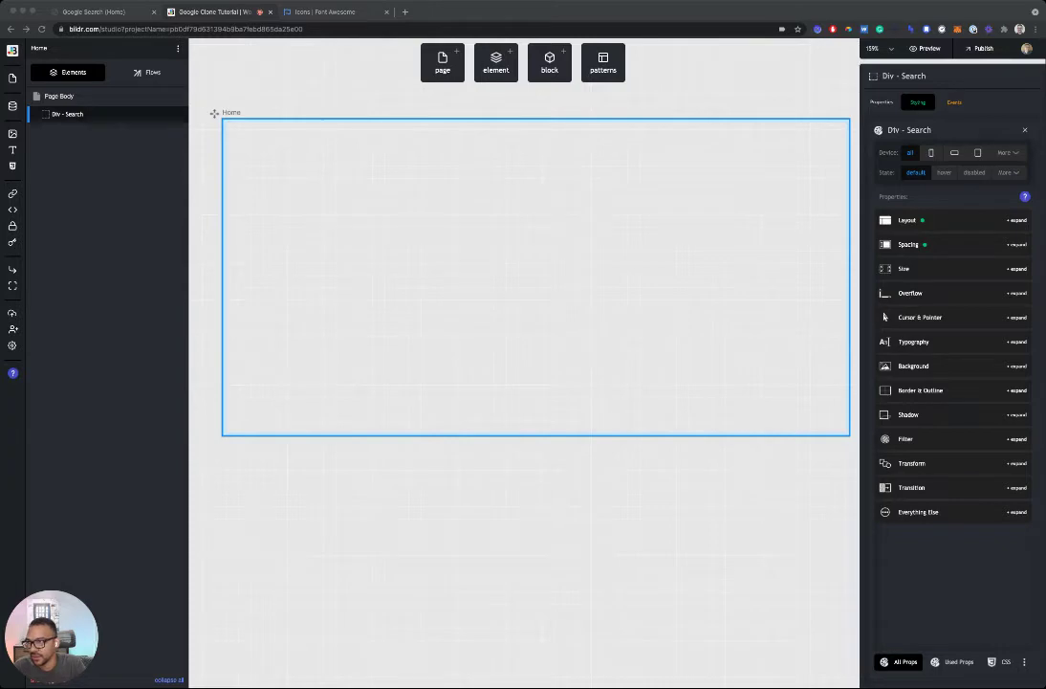
# Step: Add an Image element inside the "Div - Search" div
pyautogui.click(496, 62)
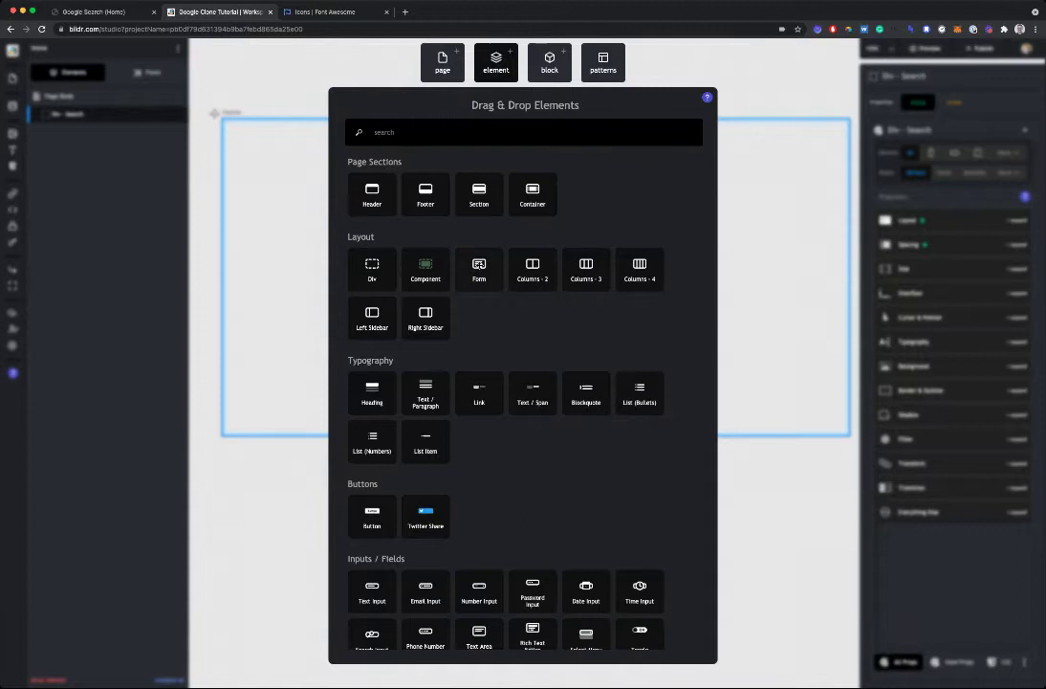
pyautogui.scroll(-3, 455, 267)
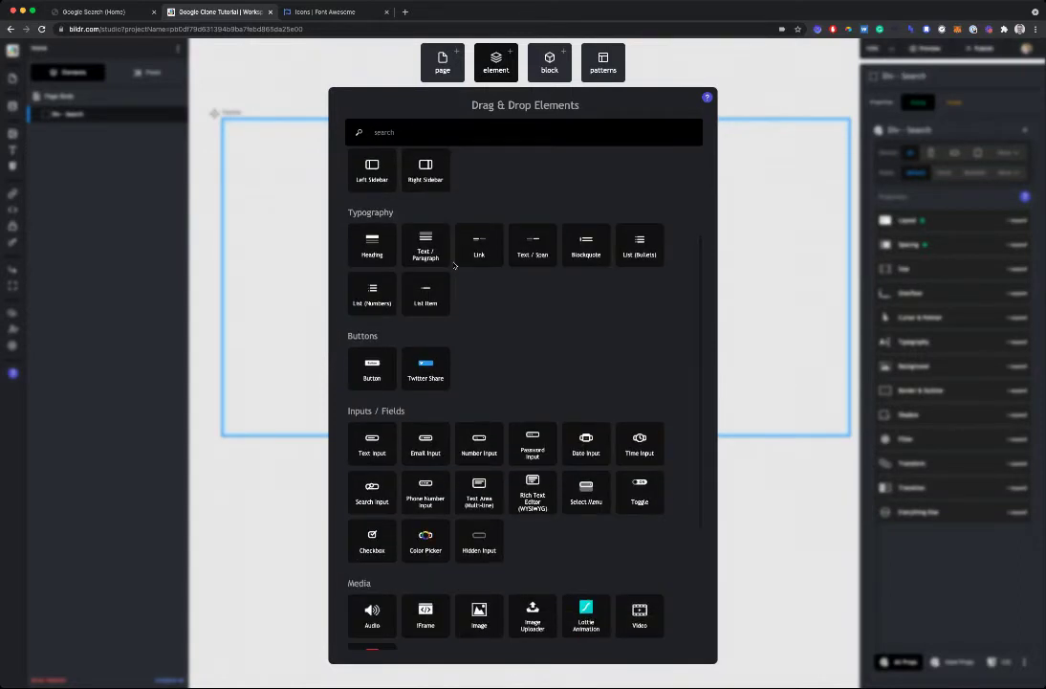
pyautogui.scroll(-2, 455, 266)
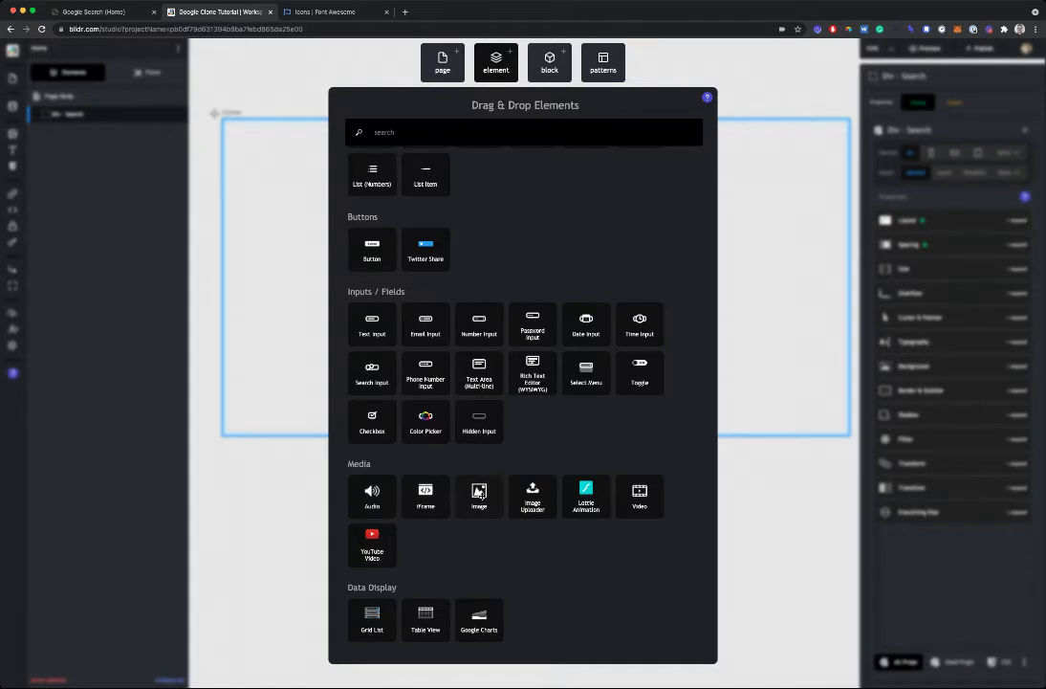
pyautogui.moveTo(479, 491); pyautogui.dragTo(109, 121)
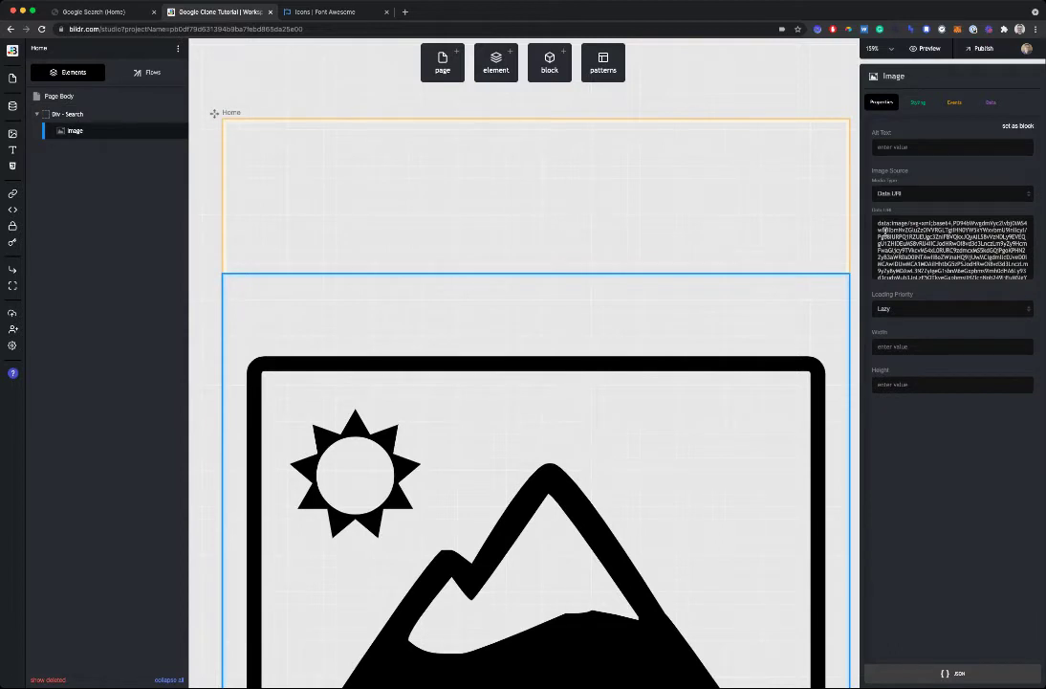
# Step: Set the image's width to 270 px in its inline styling
pyautogui.scroll(-3, 755, 181)
pyautogui.scroll(2, 755, 181)
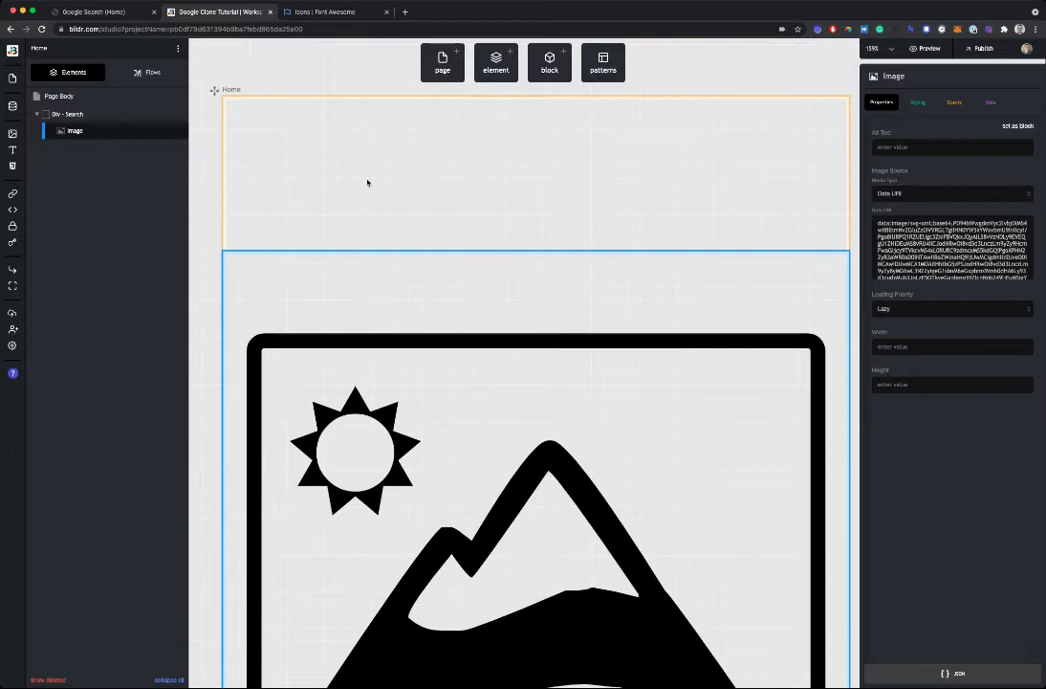
pyautogui.click(918, 101)
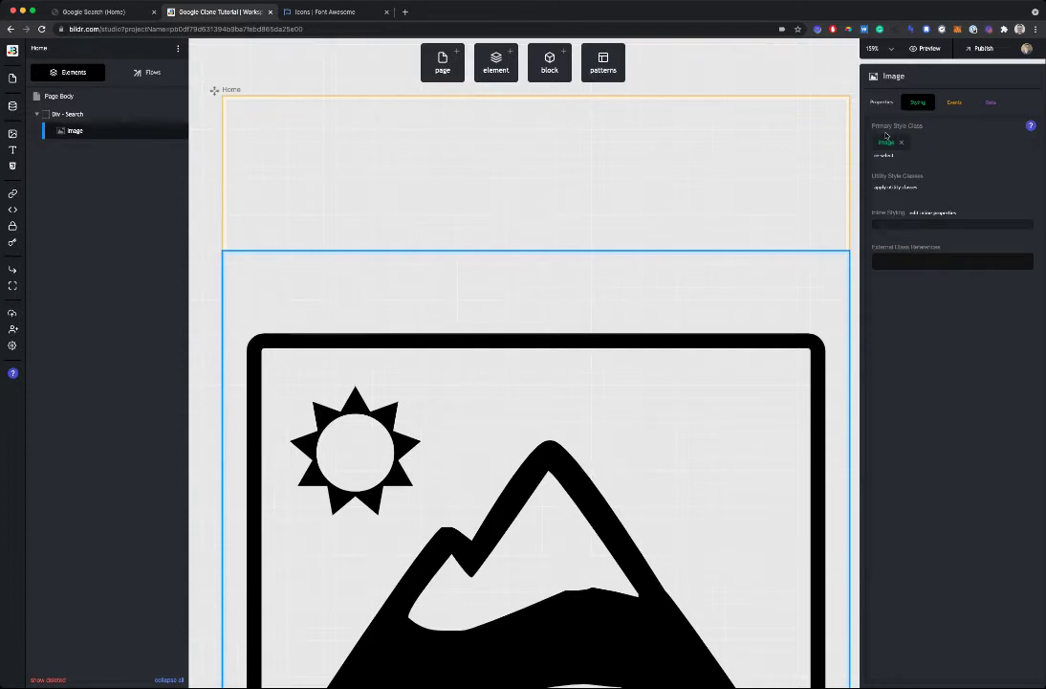
pyautogui.click(929, 212)
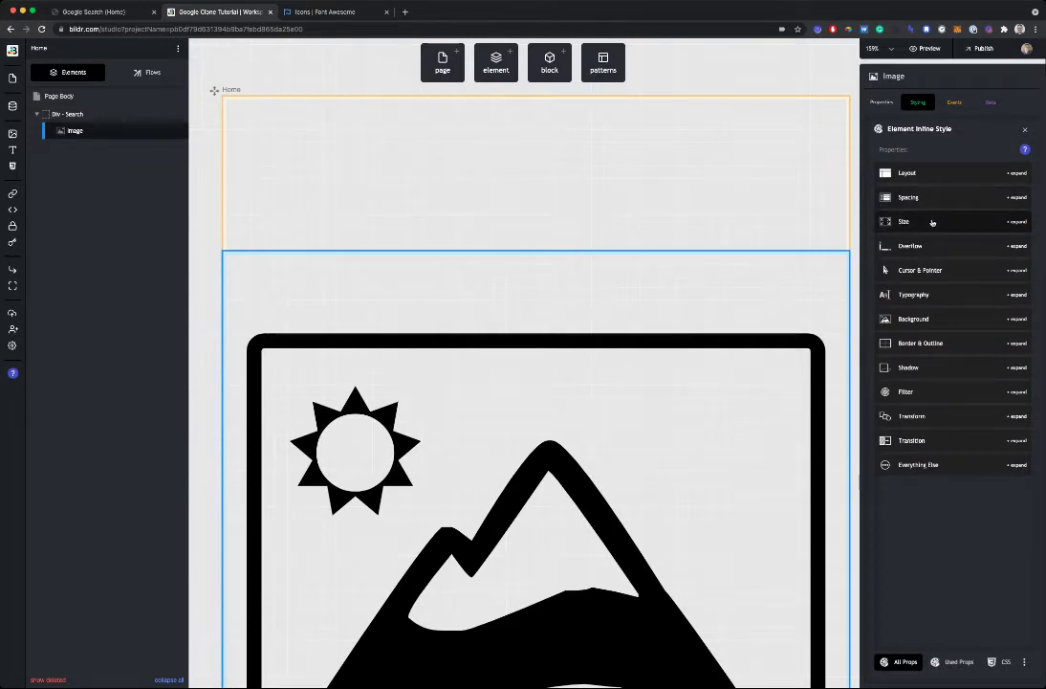
pyautogui.click(933, 222)
pyautogui.click(913, 272)
pyautogui.write('27')
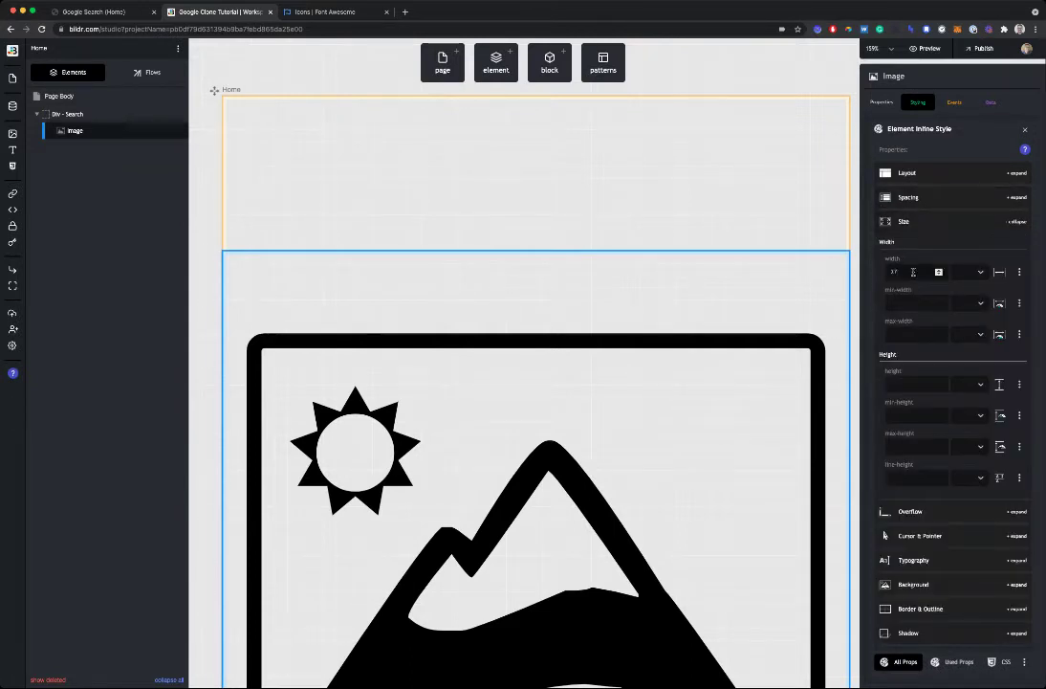
pyautogui.write('0')
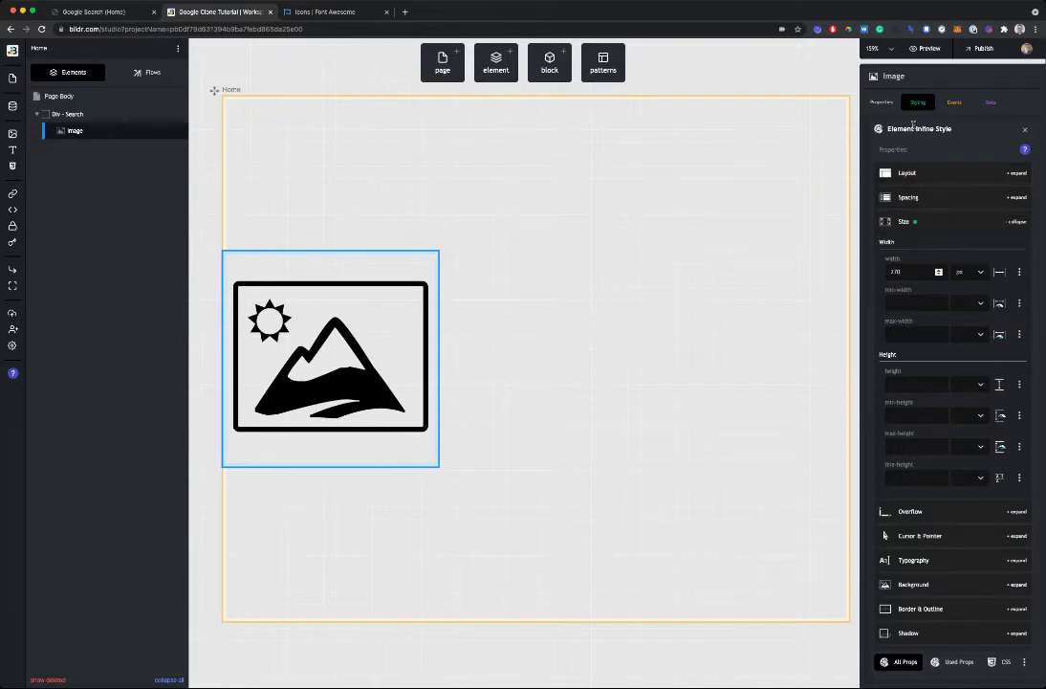
# Step: Switch the image's source to Media Library, upload the Google logo file and use it as the image
pyautogui.click(883, 102)
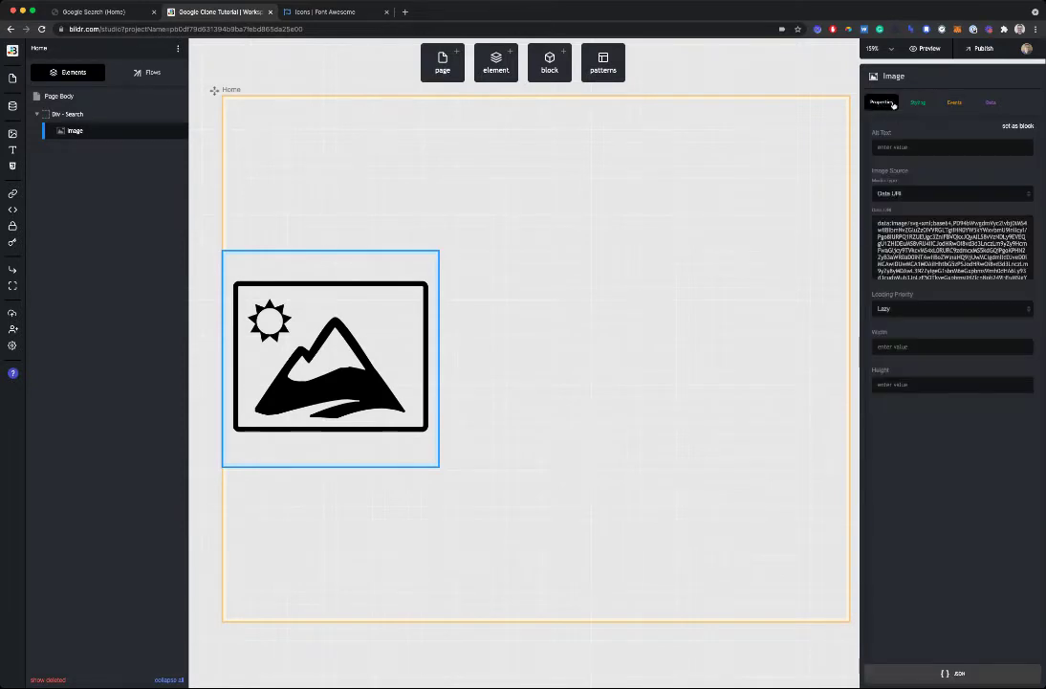
pyautogui.click(910, 176)
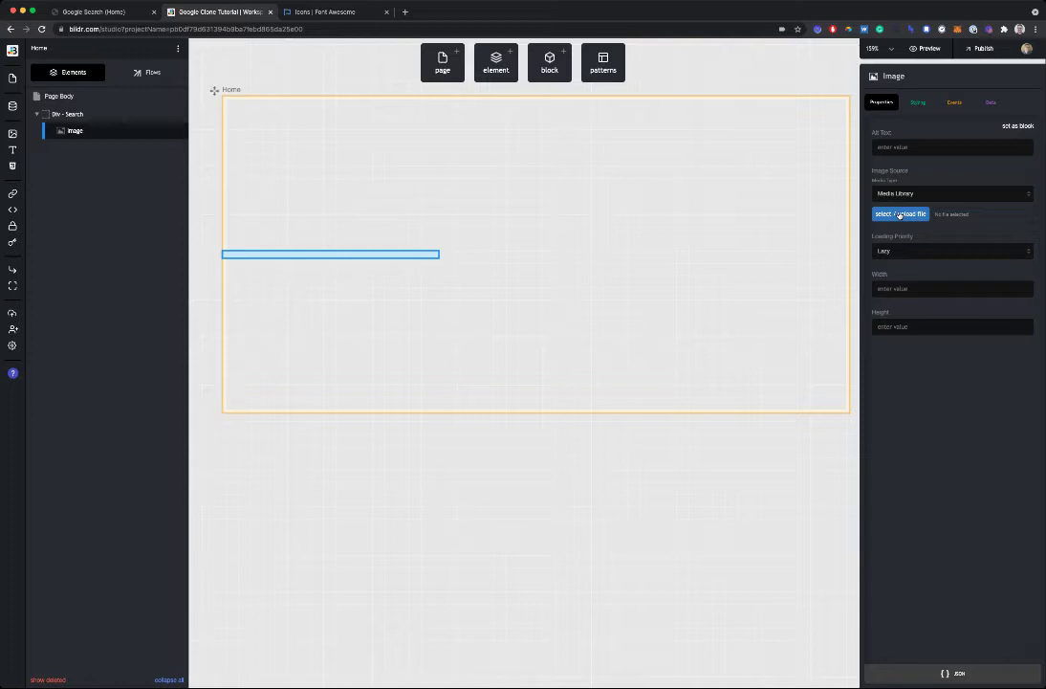
pyautogui.click(900, 215)
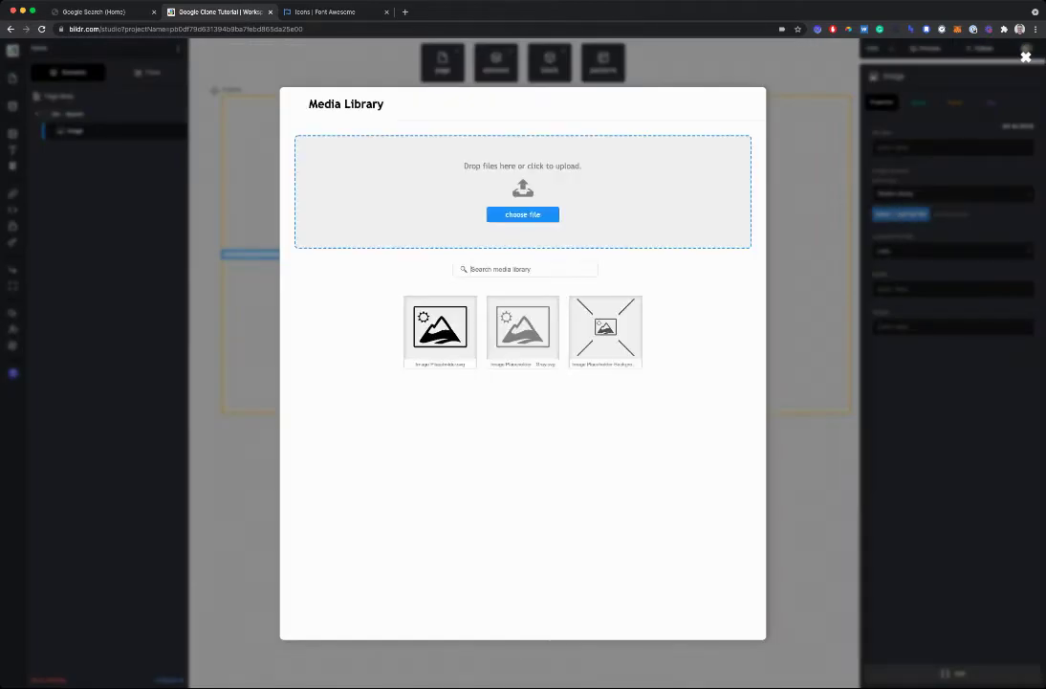
pyautogui.moveTo(469, 269); pyautogui.dragTo(483, 227)
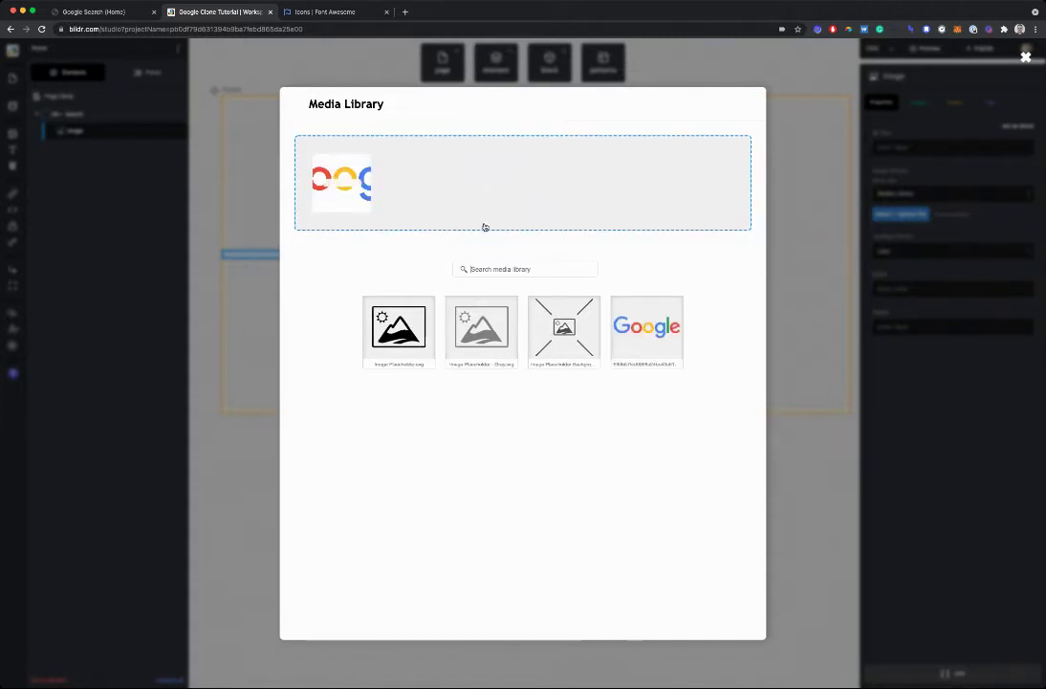
pyautogui.click(819, 287)
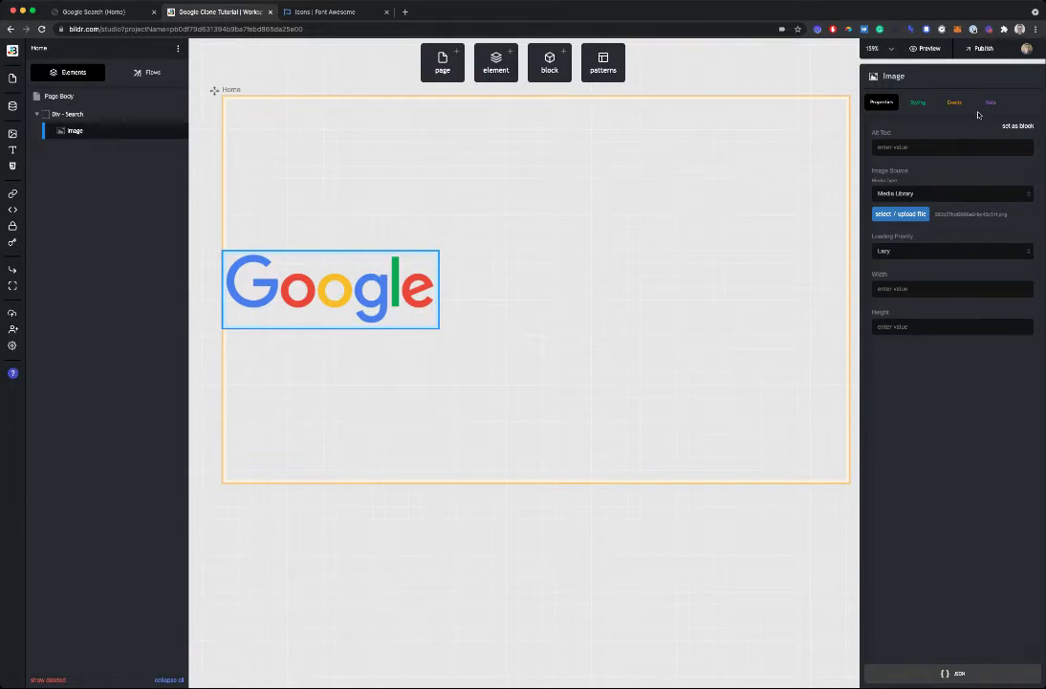
# Step: Set the "Div - Search" style class to a column flex direction with items aligned to the center
pyautogui.click(916, 103)
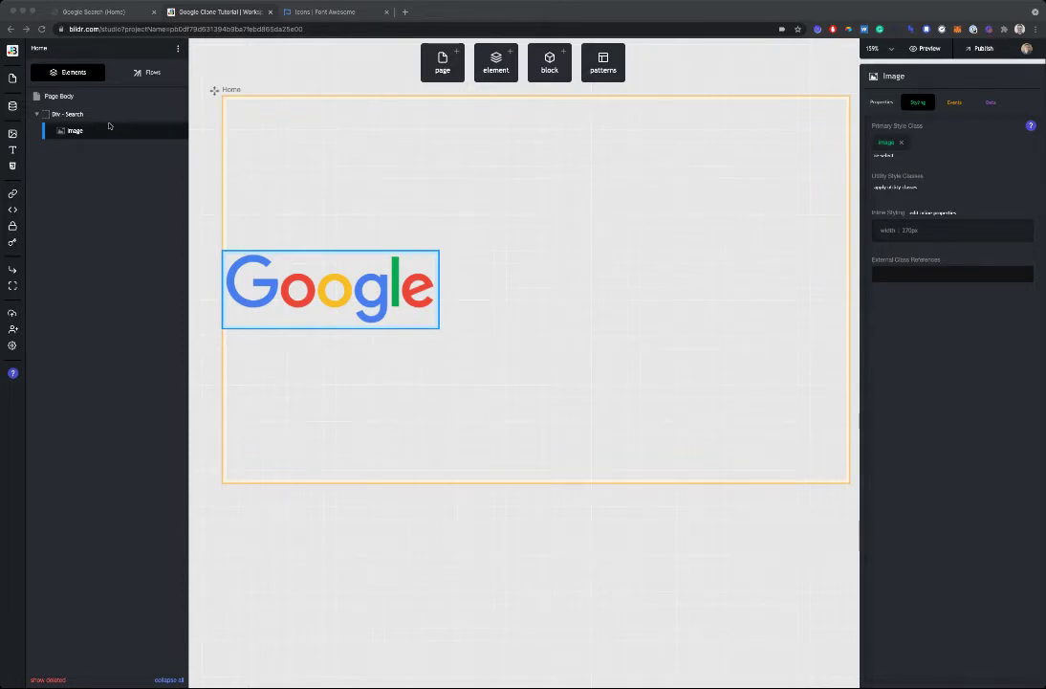
pyautogui.click(334, 275)
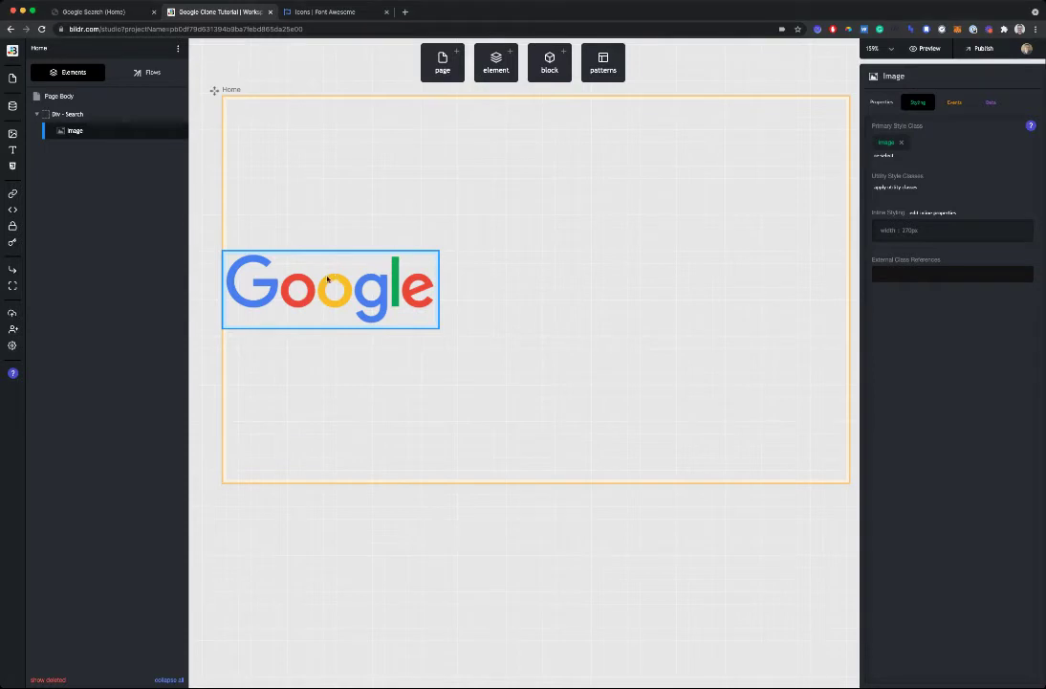
pyautogui.click(95, 113)
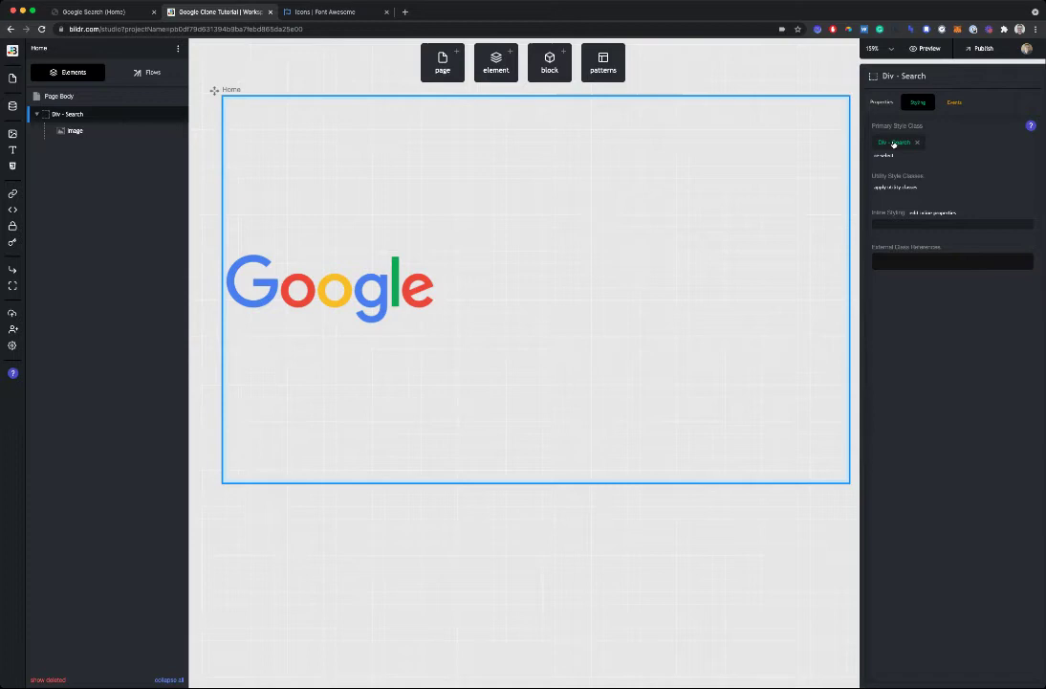
pyautogui.click(893, 142)
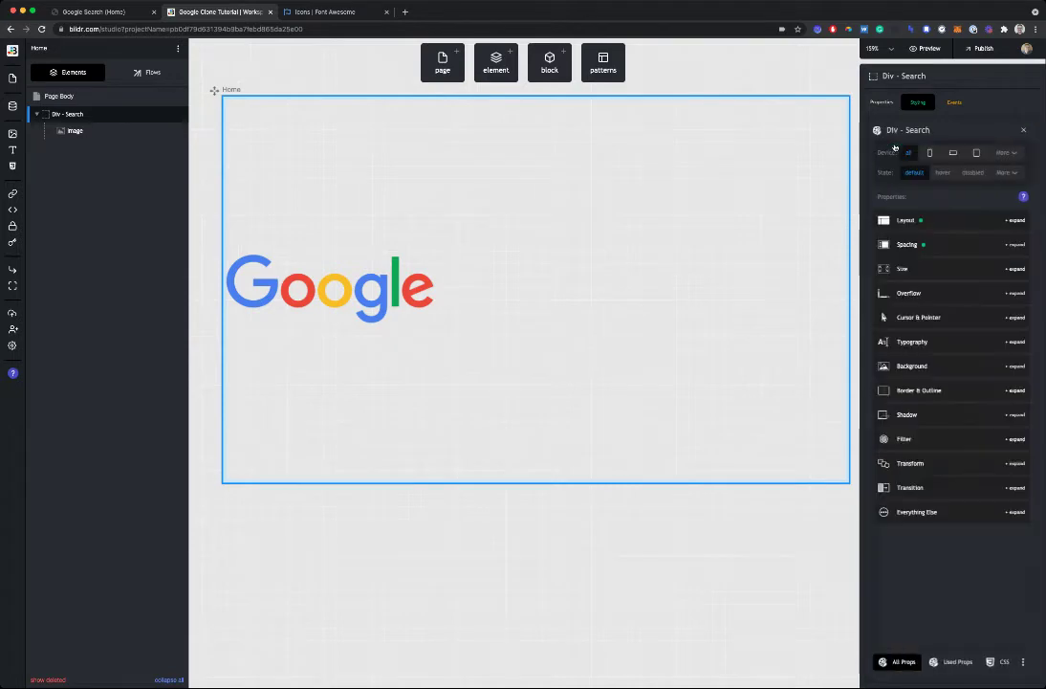
pyautogui.click(939, 221)
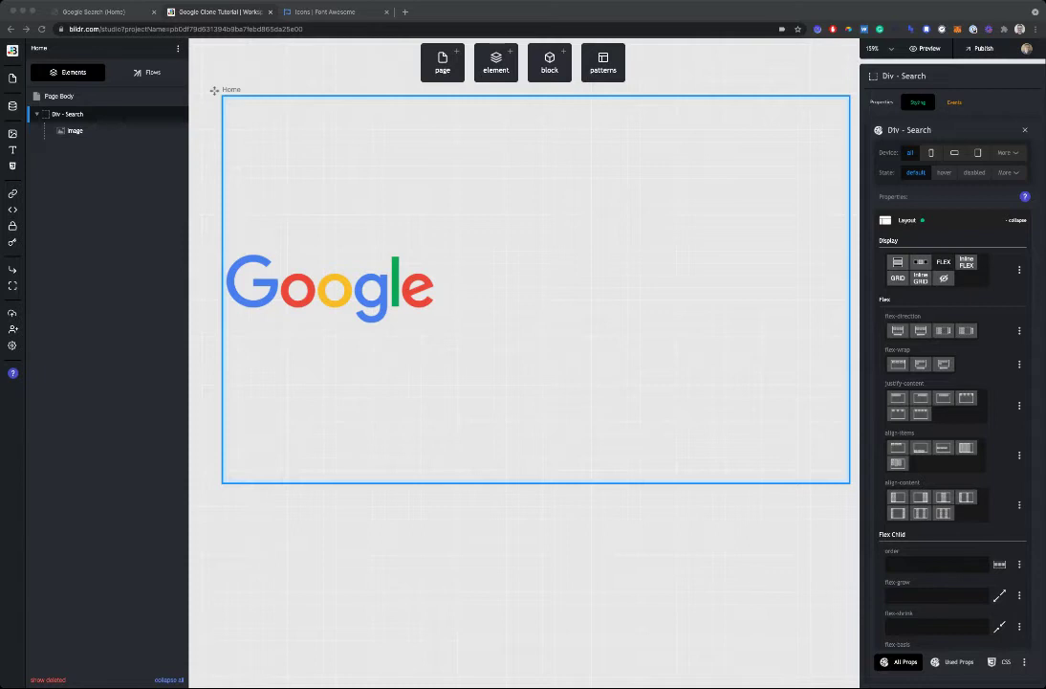
pyautogui.click(941, 331)
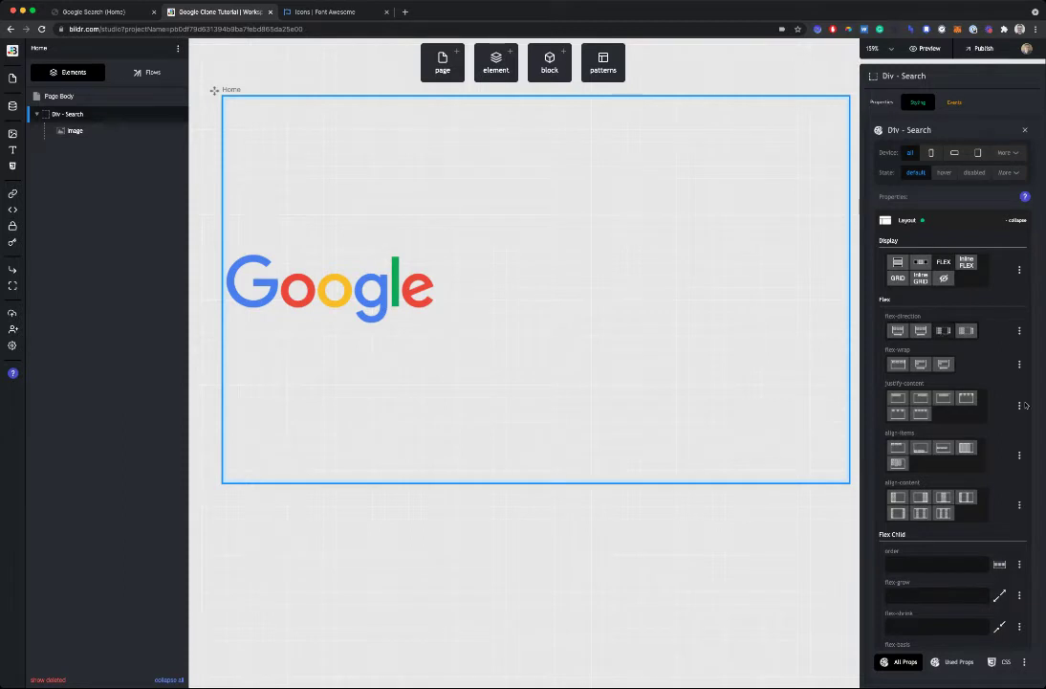
pyautogui.click(943, 447)
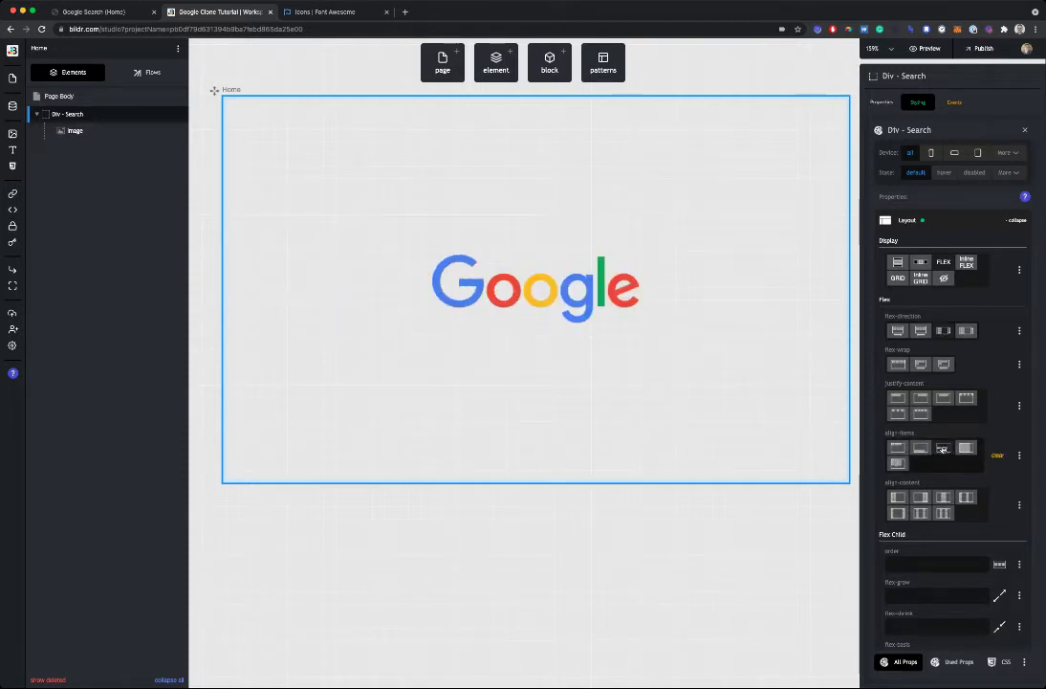
# Step: At 100% canvas zoom, move the Home page frame up and to the left and widen it across the canvas
pyautogui.click(539, 294)
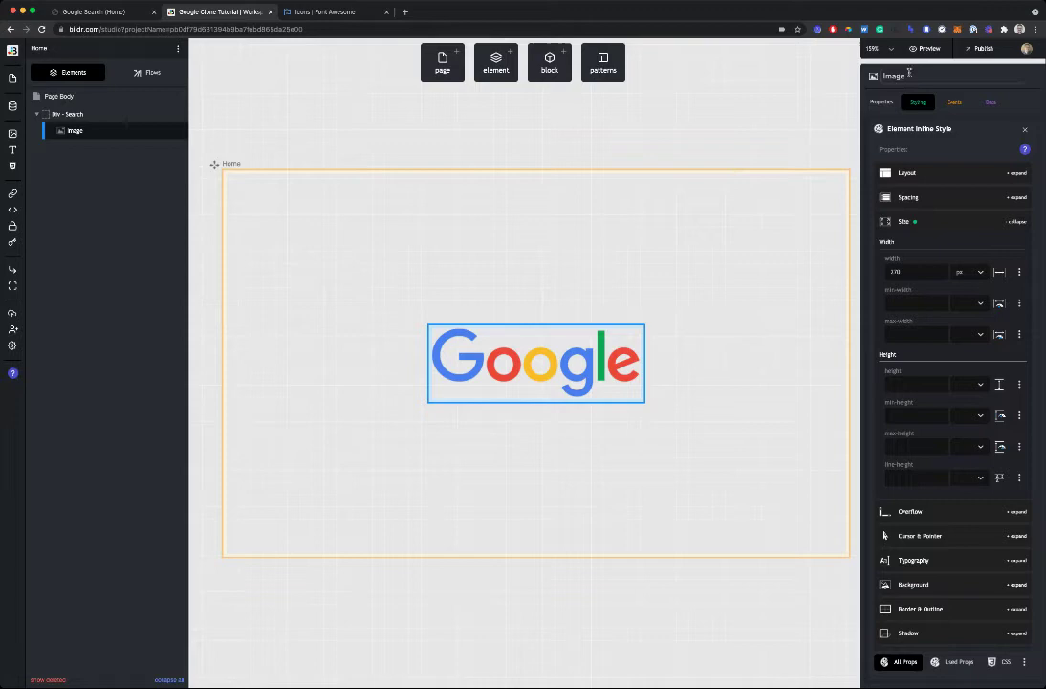
pyautogui.click(875, 48)
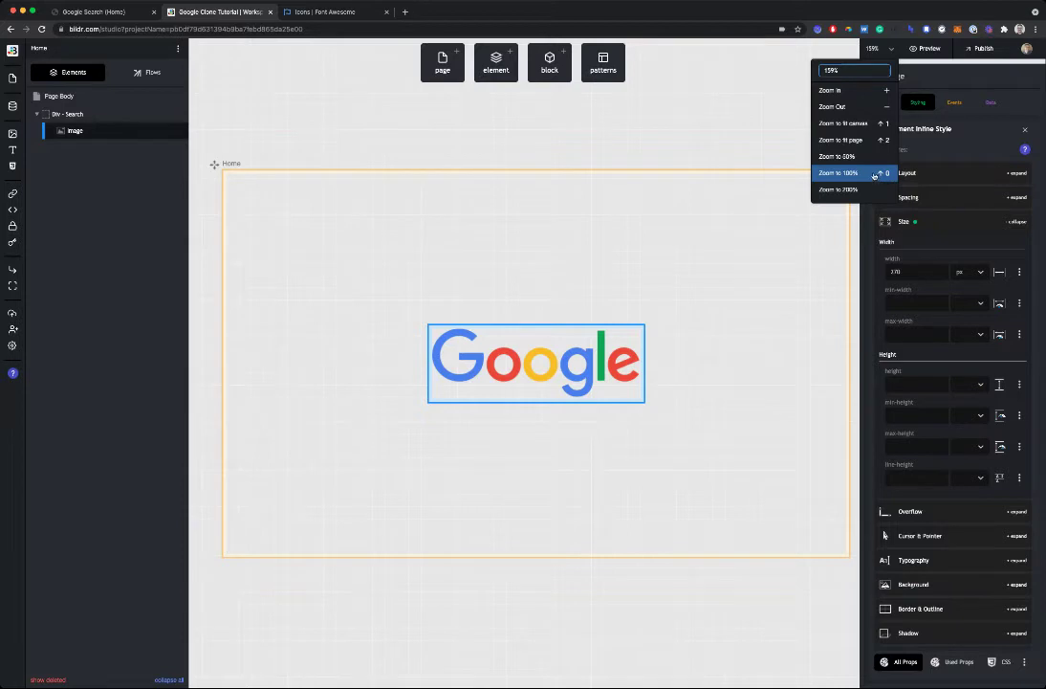
pyautogui.click(858, 173)
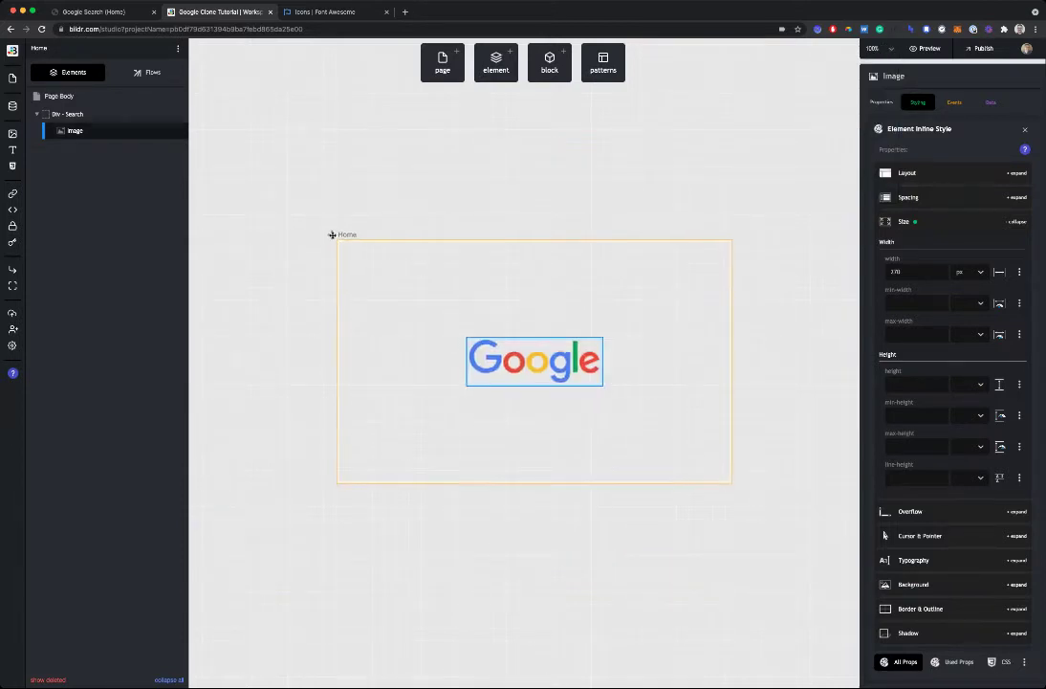
pyautogui.moveTo(332, 235); pyautogui.dragTo(220, 127)
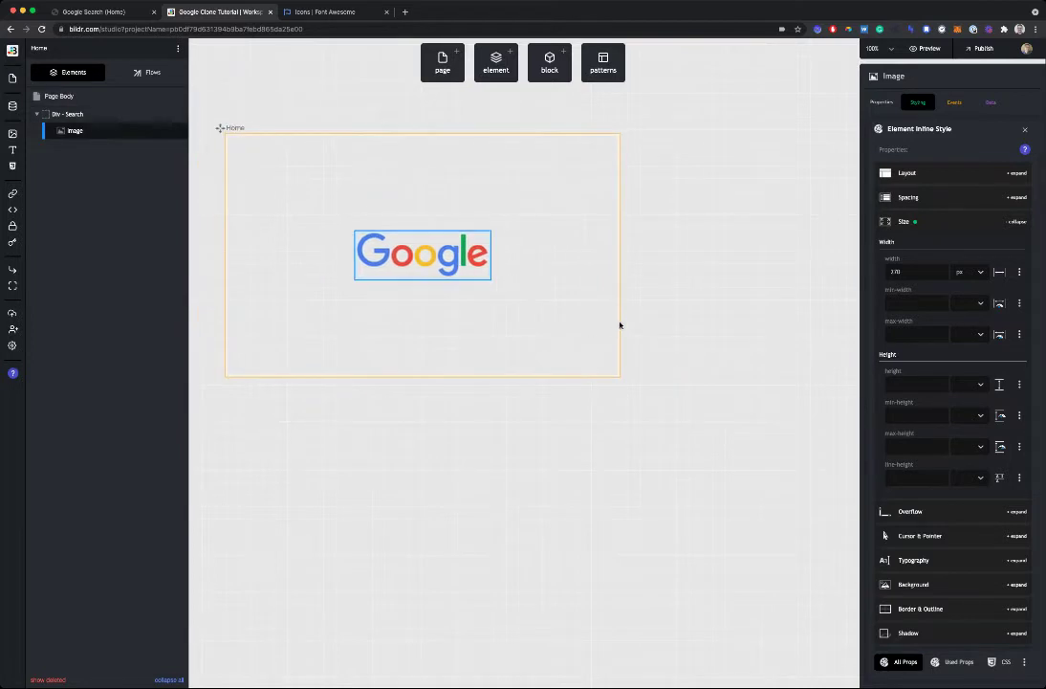
pyautogui.moveTo(619, 326); pyautogui.dragTo(839, 315)
pyautogui.click(577, 325)
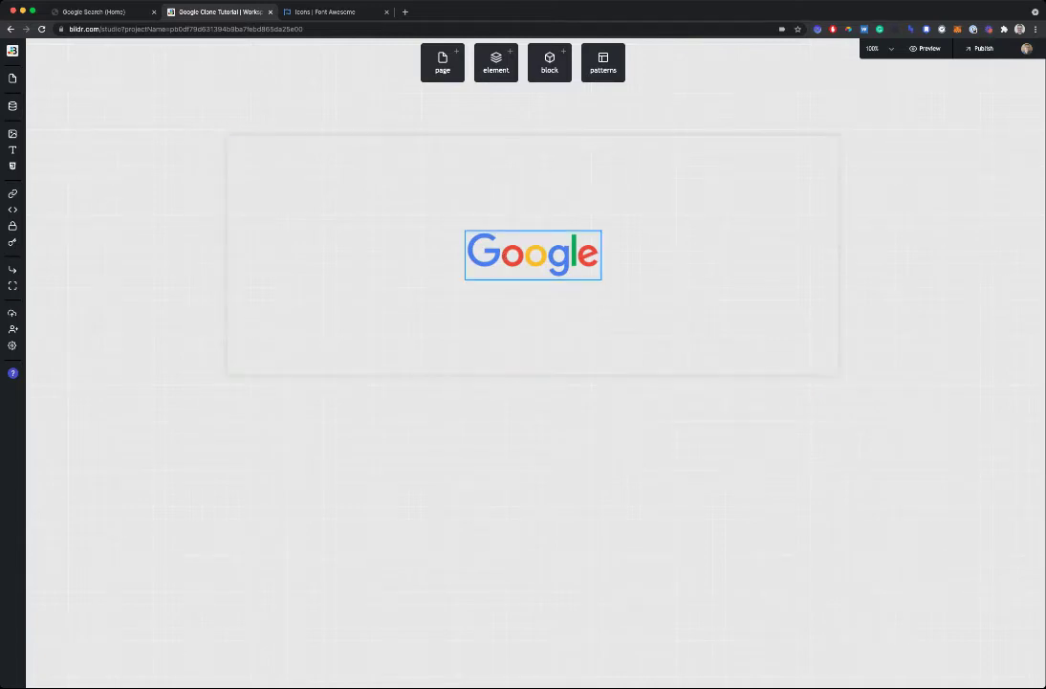
pyautogui.click(8, 204)
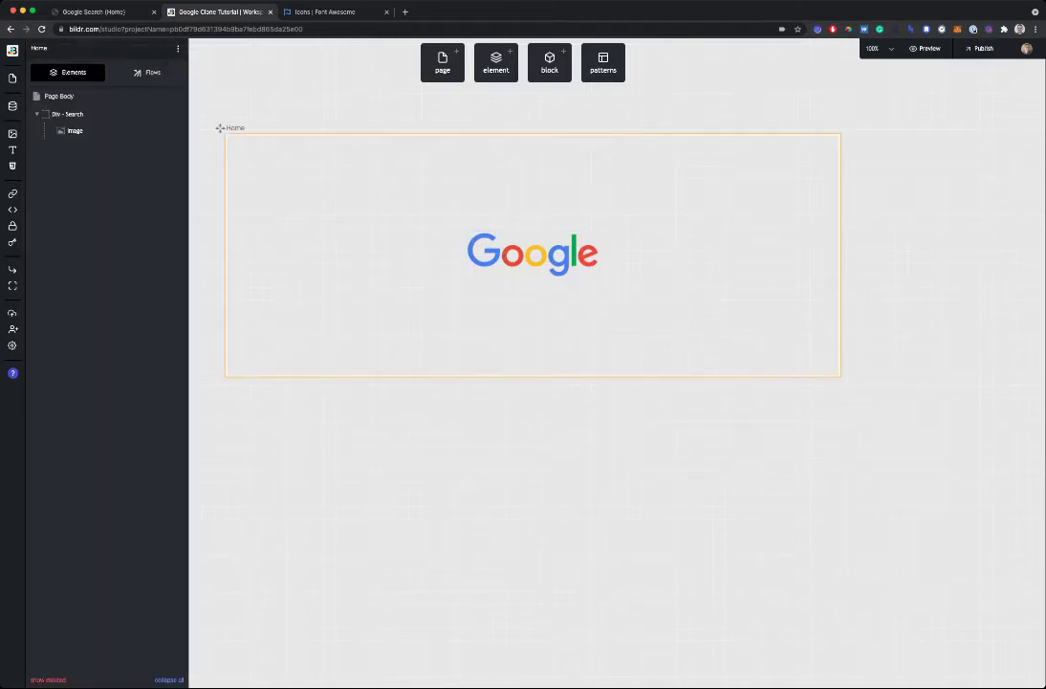
# Step: Add a Div element named "Div - Search Bar" and nest it inside "Div - Search" below the image
pyautogui.click(498, 65)
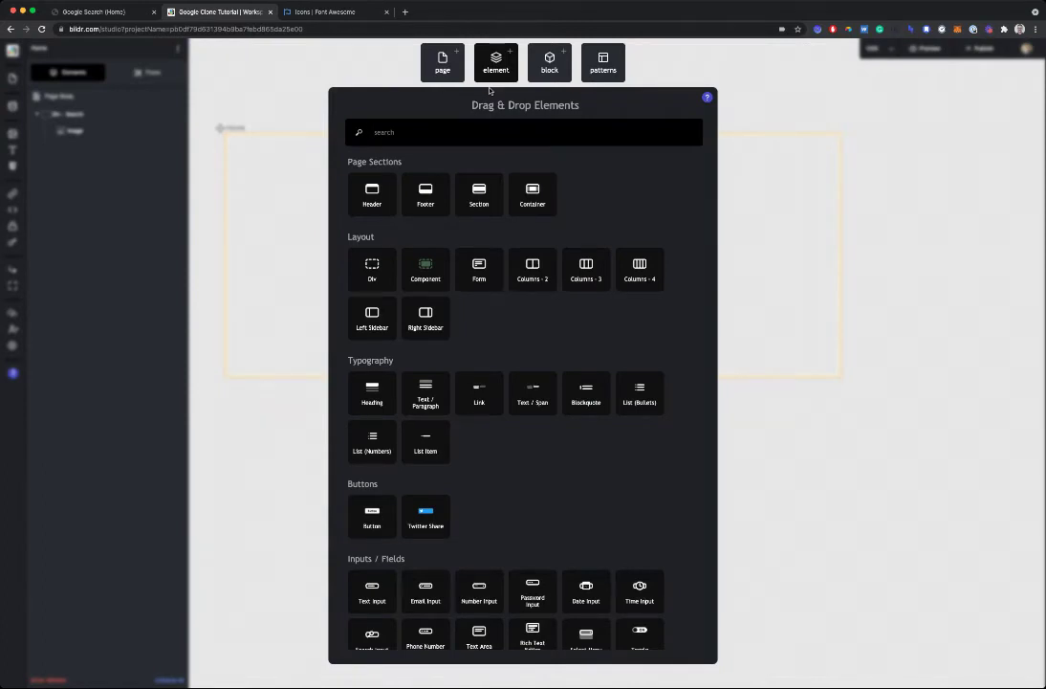
pyautogui.click(108, 16)
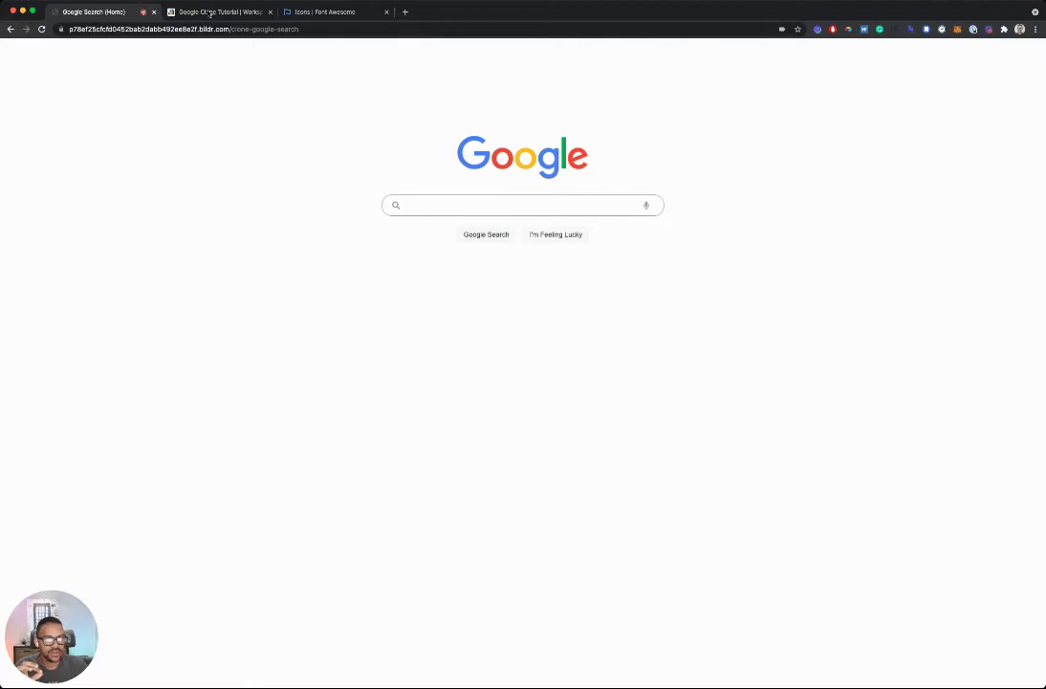
pyautogui.click(186, 12)
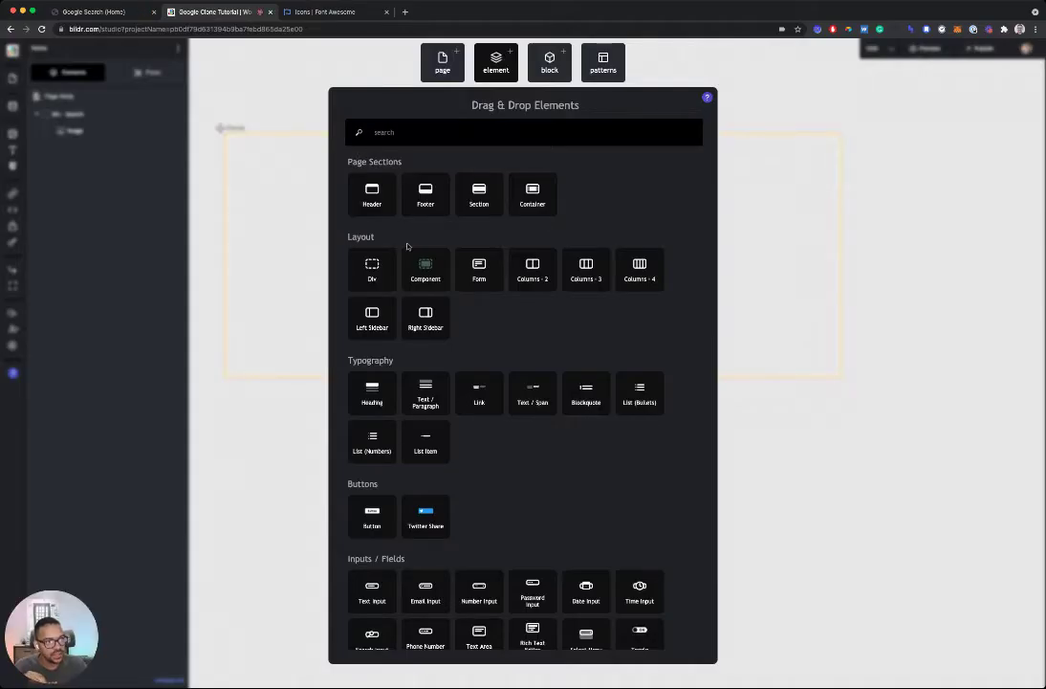
pyautogui.moveTo(374, 271); pyautogui.dragTo(94, 100)
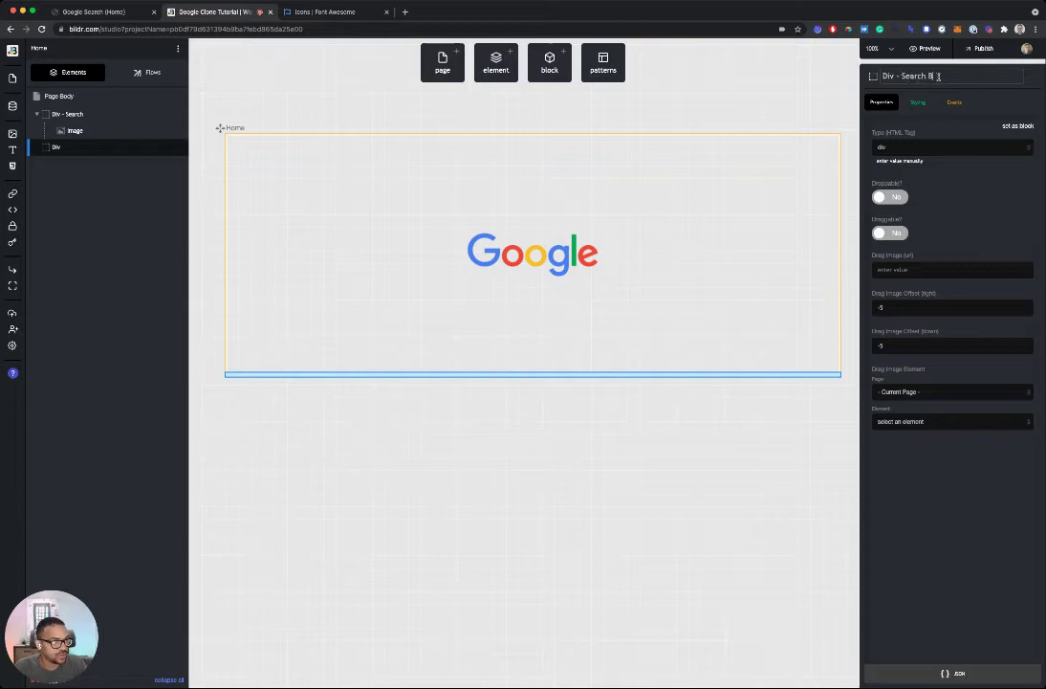
pyautogui.write('ar')
pyautogui.press('Return')
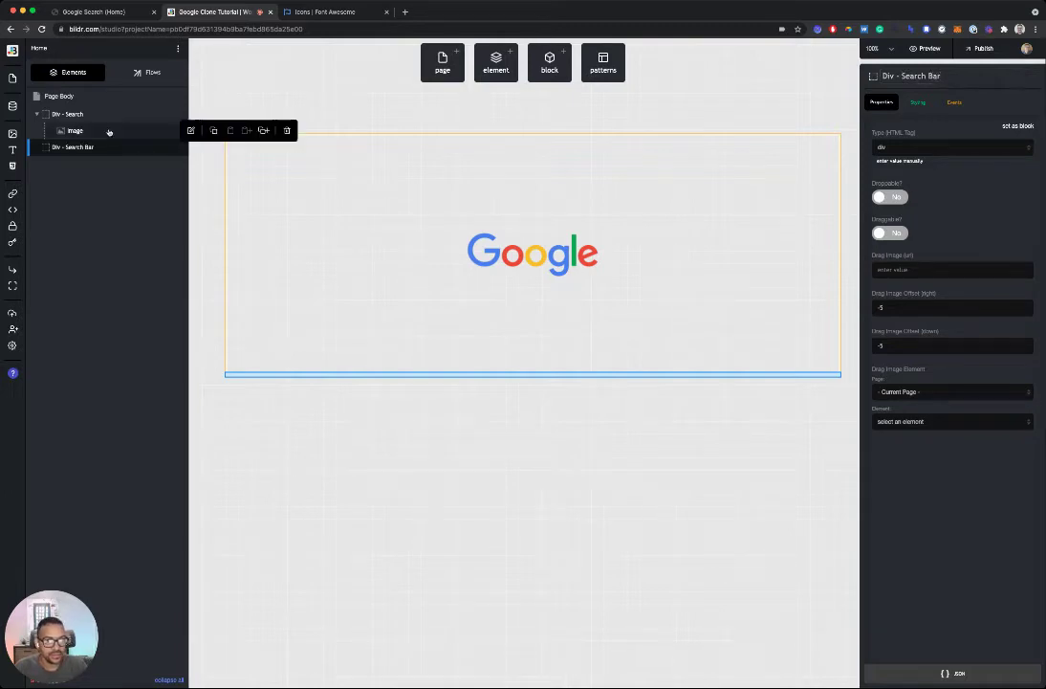
pyautogui.moveTo(85, 148); pyautogui.dragTo(74, 125)
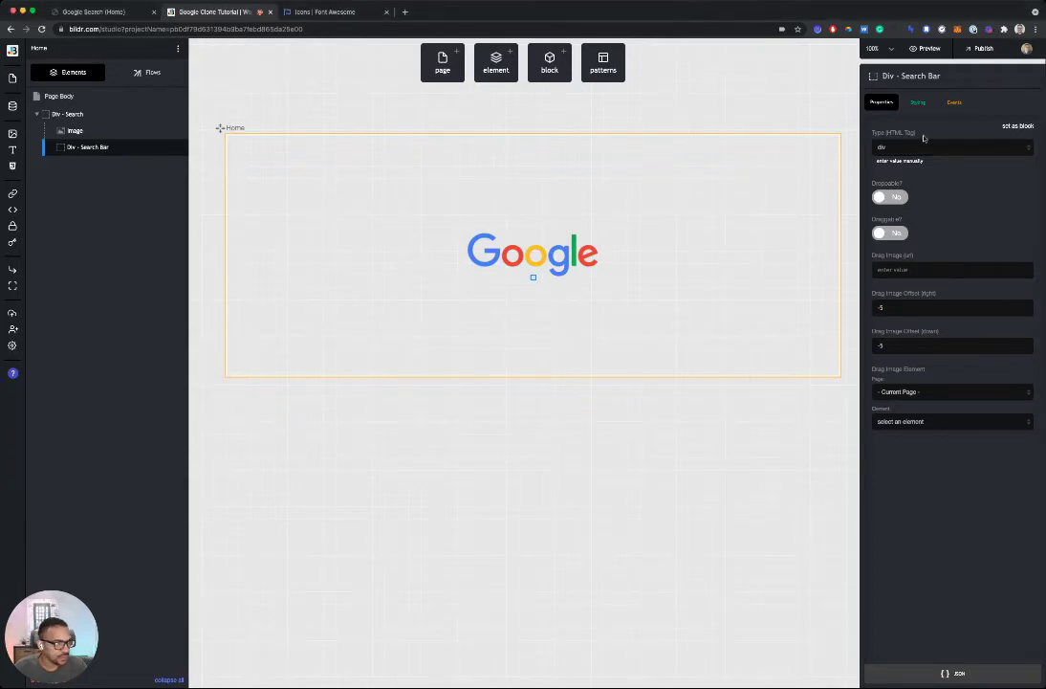
# Step: Set the inline size of "Div - Search Bar" to 580 px wide and 44 px high
pyautogui.click(917, 101)
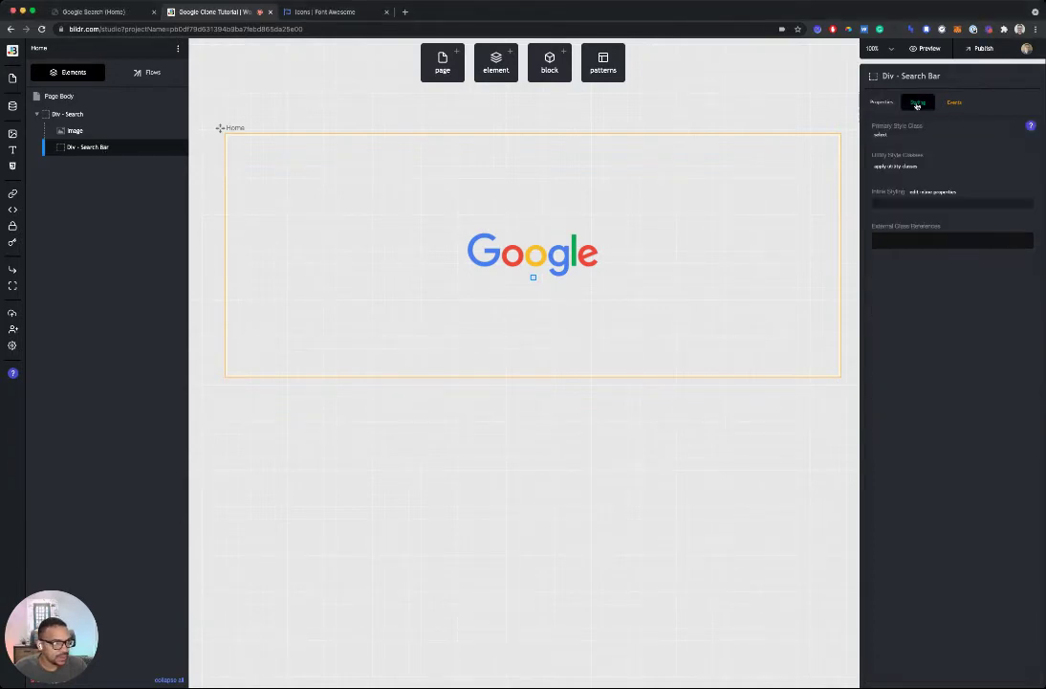
pyautogui.click(891, 204)
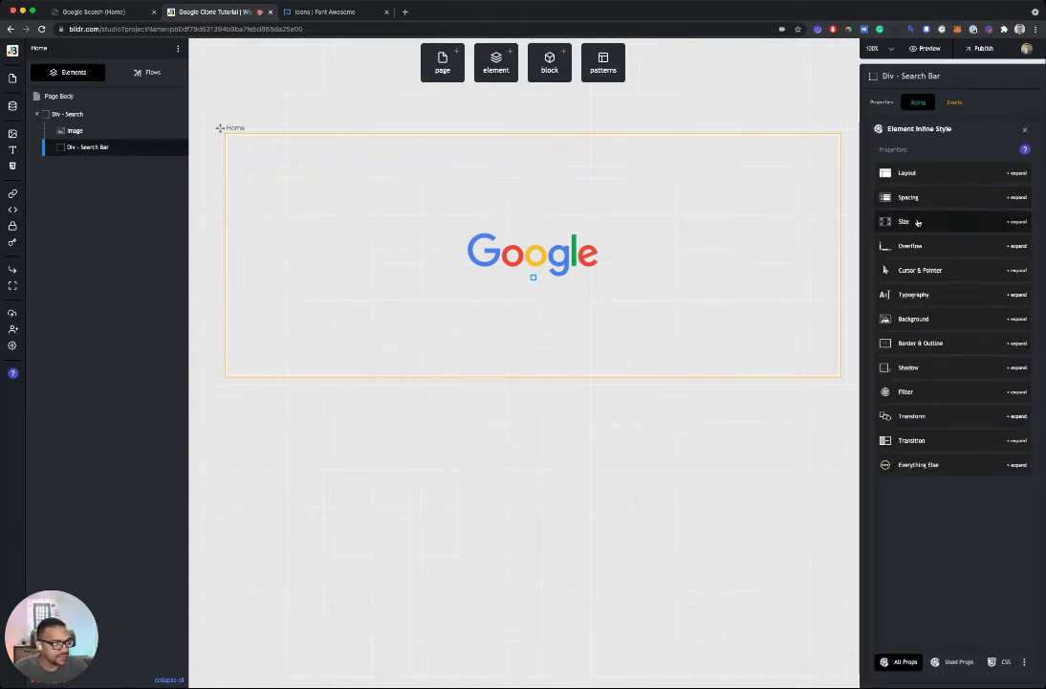
pyautogui.click(918, 223)
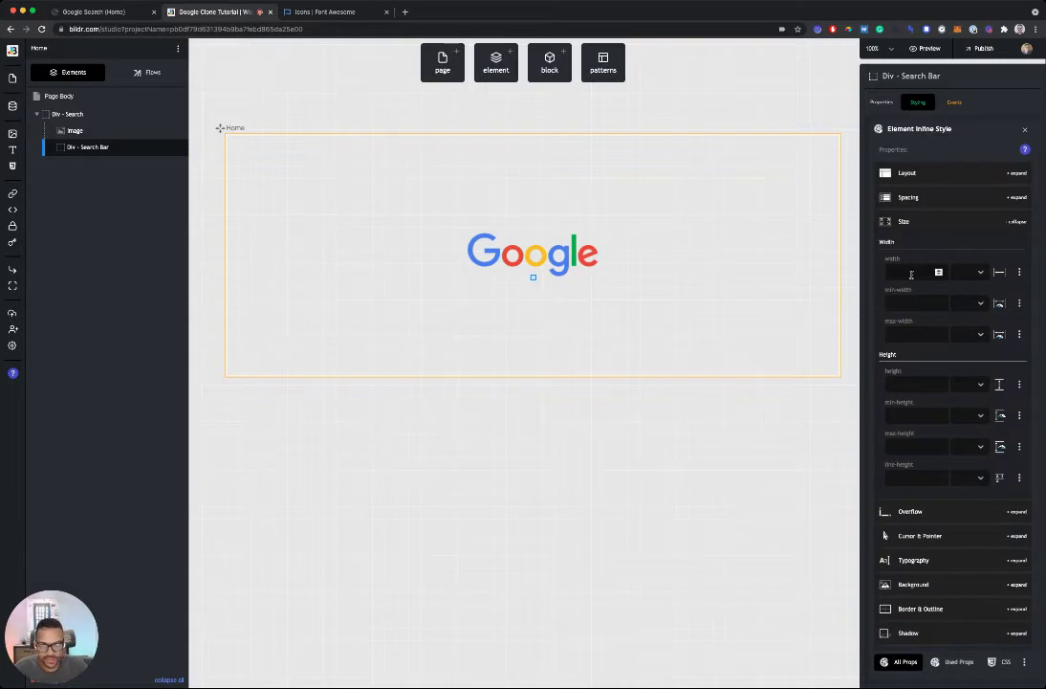
pyautogui.press('Return')
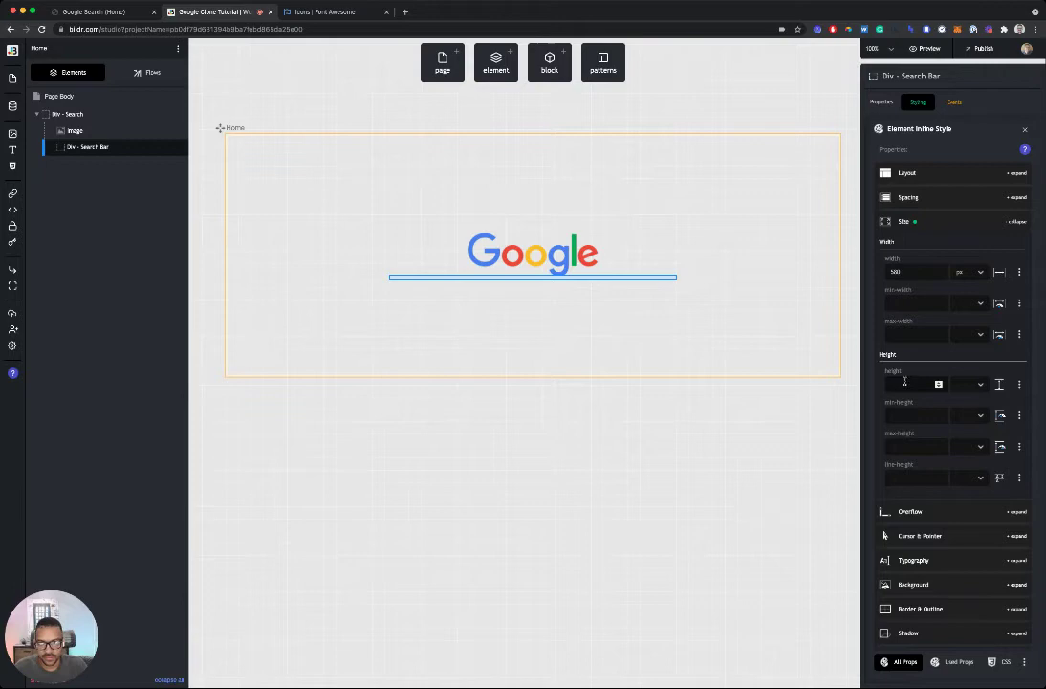
pyautogui.press('Return')
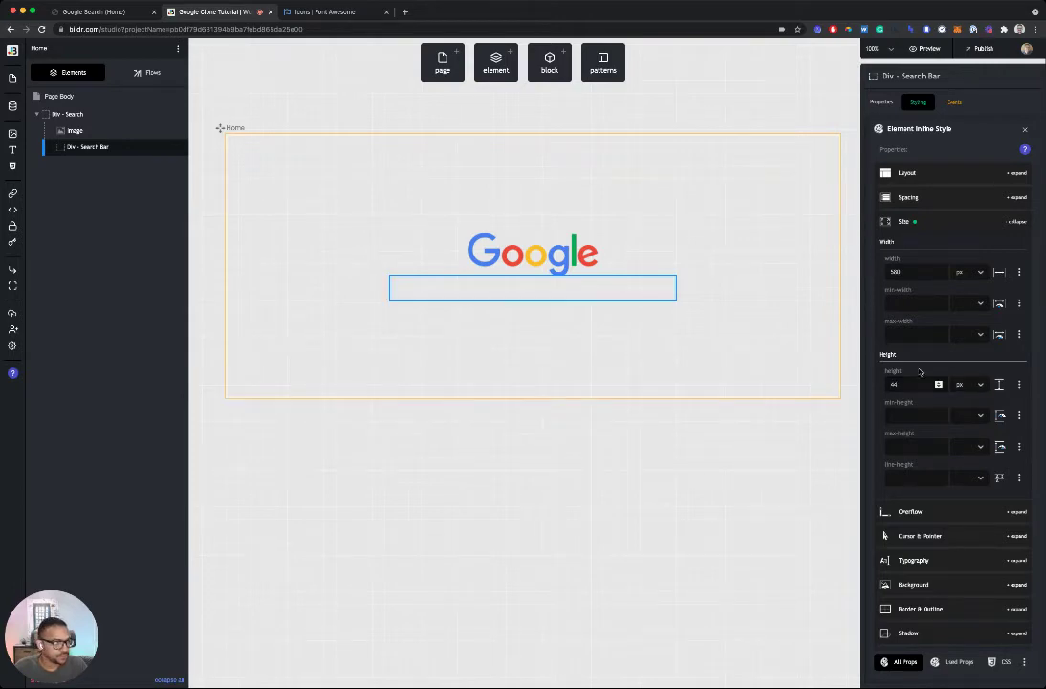
pyautogui.scroll(-1, 926, 357)
pyautogui.scroll(-3, 926, 356)
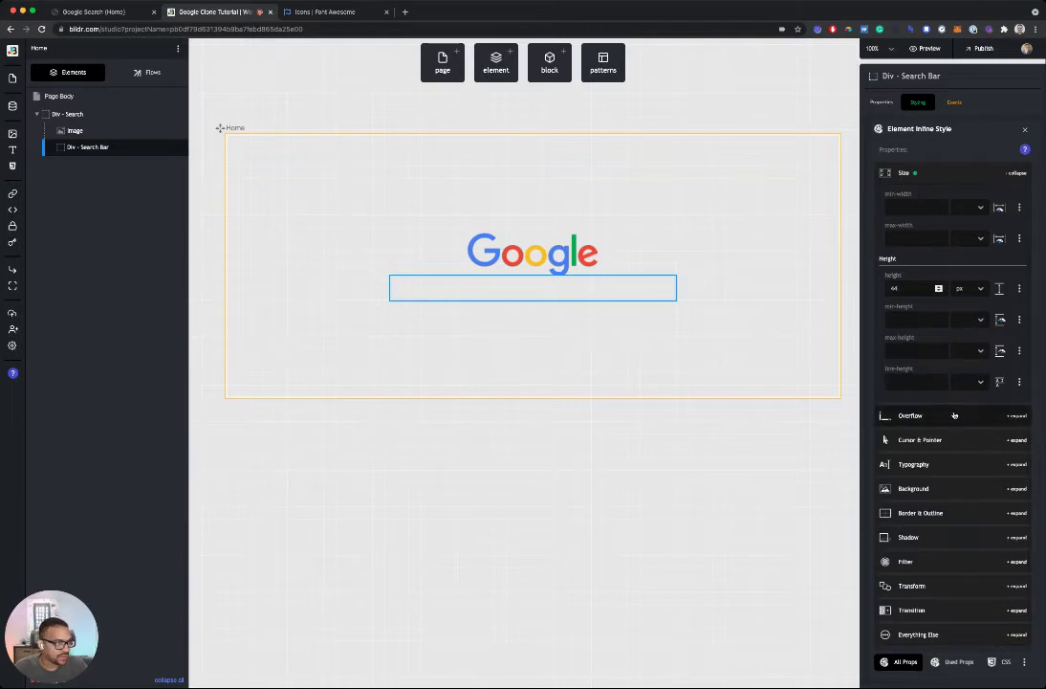
# Step: Give "Div - Search Bar" a #ffffff background colour and a 1 px solid border in #9aa0a6
pyautogui.click(932, 489)
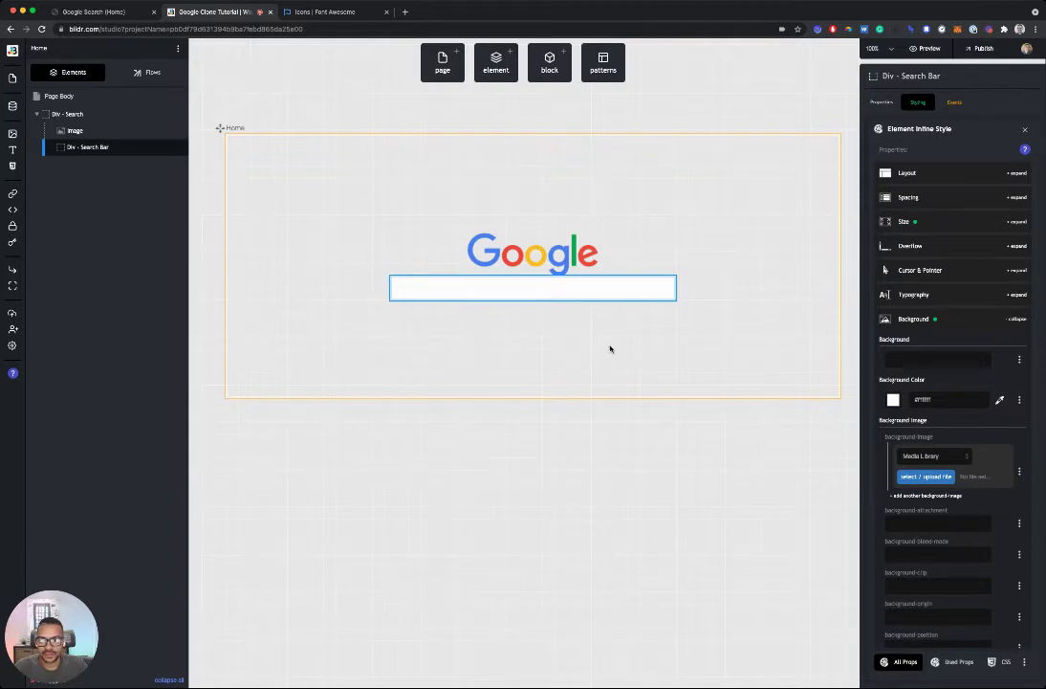
pyautogui.click(960, 321)
pyautogui.click(951, 344)
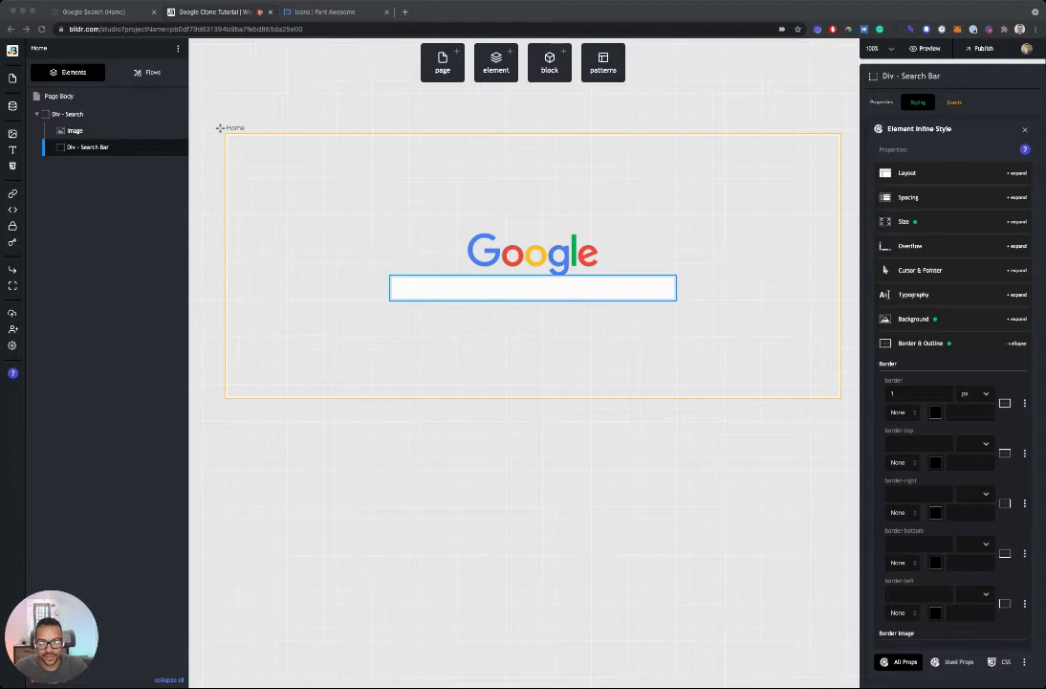
pyautogui.click(950, 418)
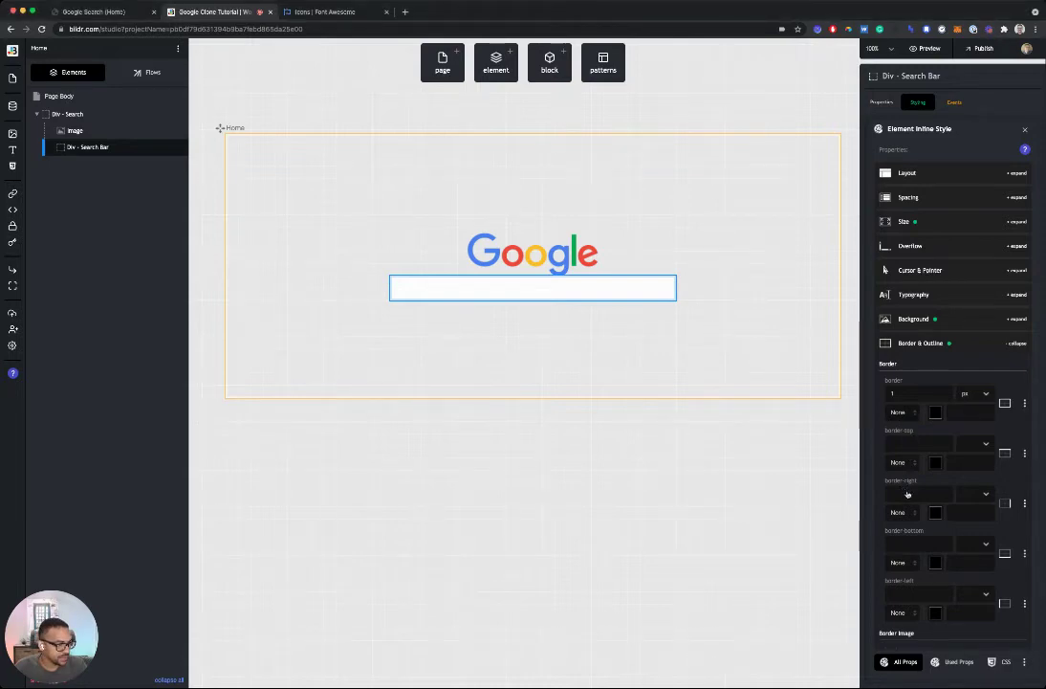
pyautogui.click(912, 458)
pyautogui.click(986, 412)
pyautogui.write('#dfe1e5')
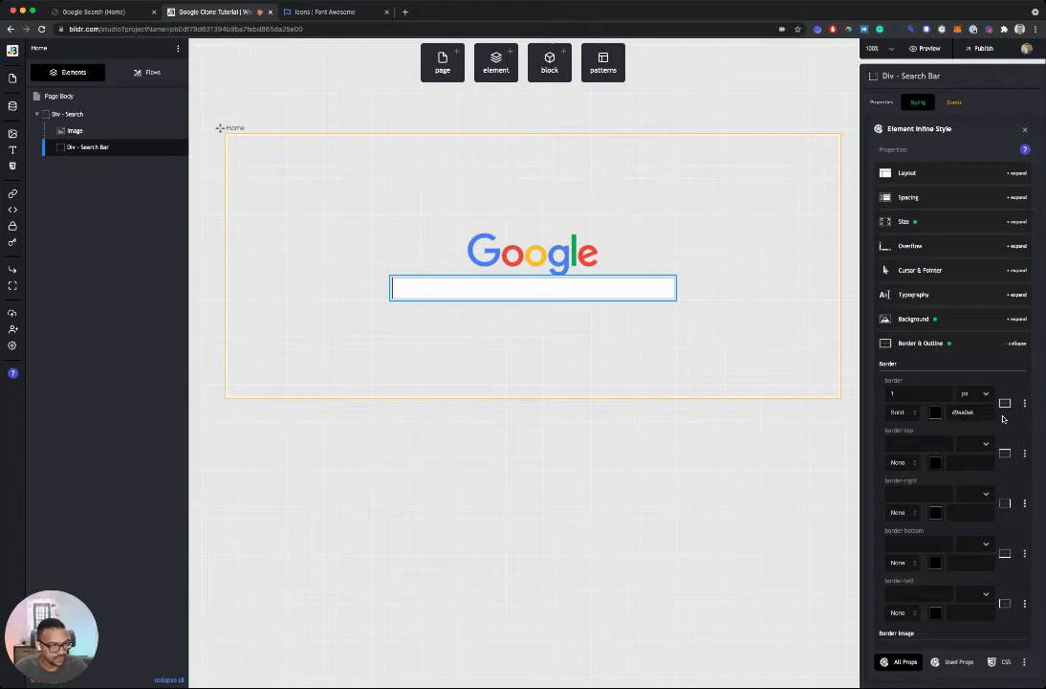
pyautogui.press('Tab')
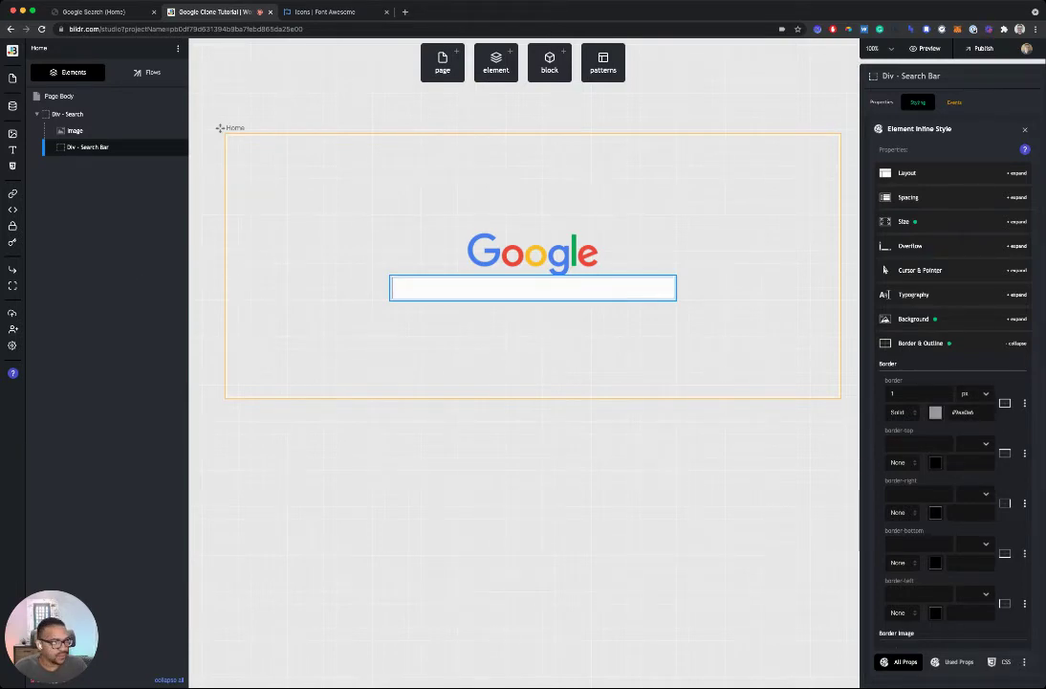
pyautogui.click(961, 345)
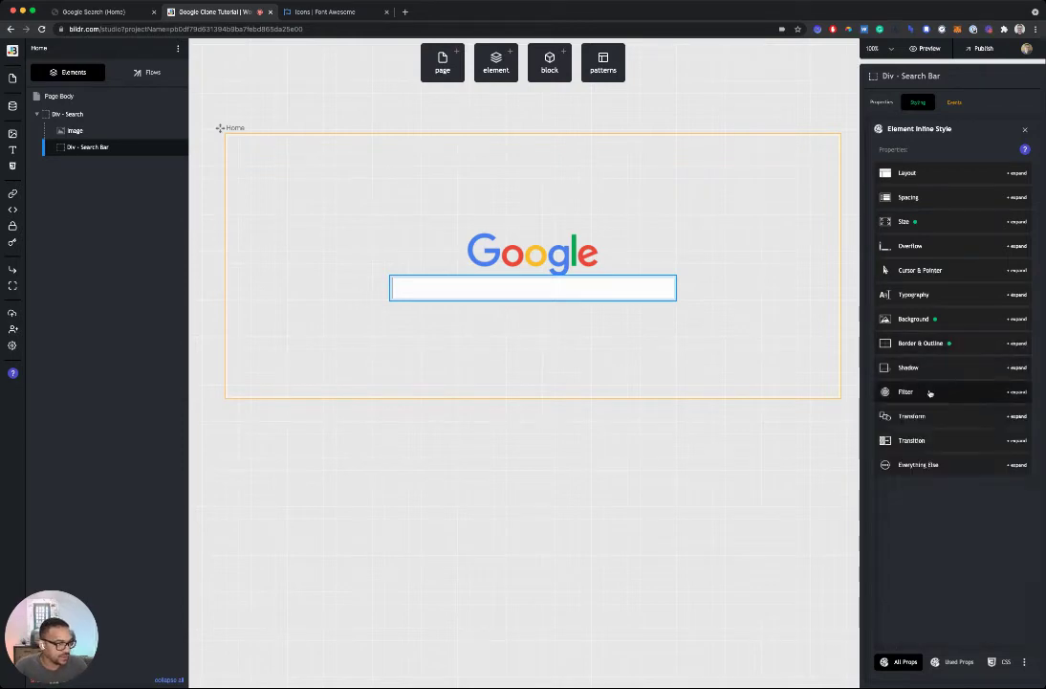
# Step: Round all corners of "Div - Search Bar" with a 20 px border radius
pyautogui.click(964, 346)
pyautogui.scroll(-5, 944, 448)
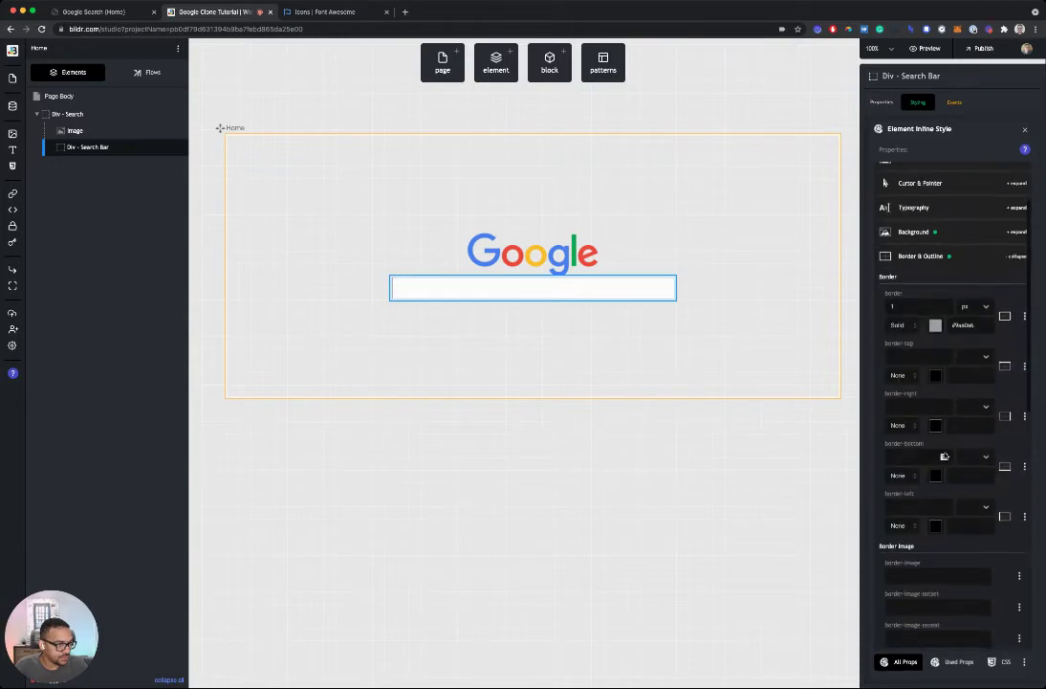
pyautogui.scroll(-5, 944, 448)
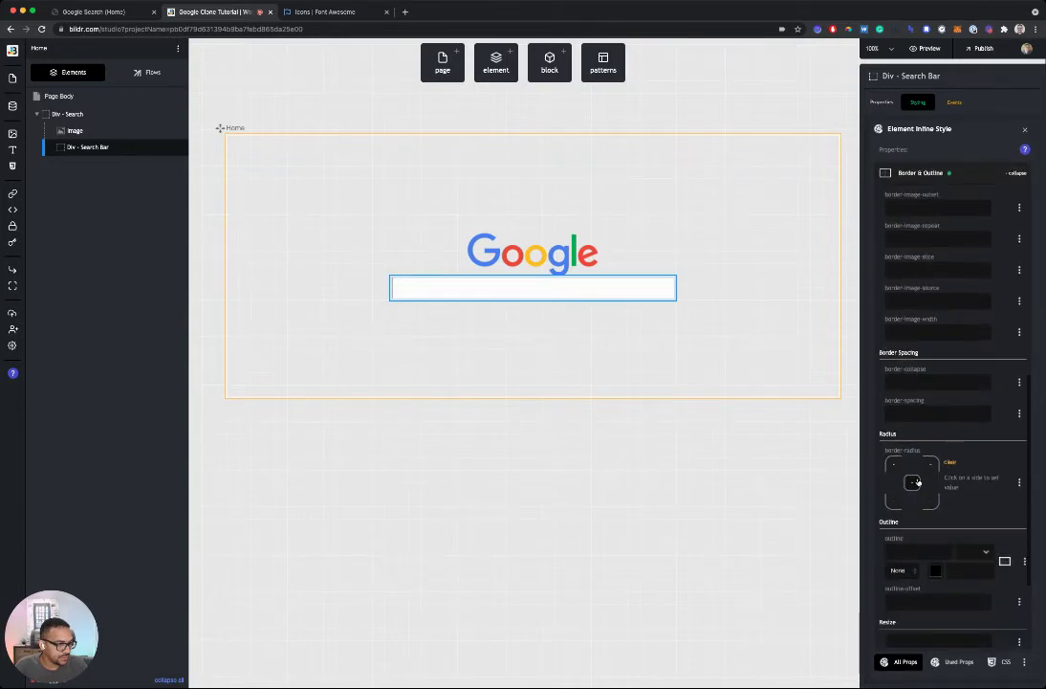
pyautogui.click(911, 483)
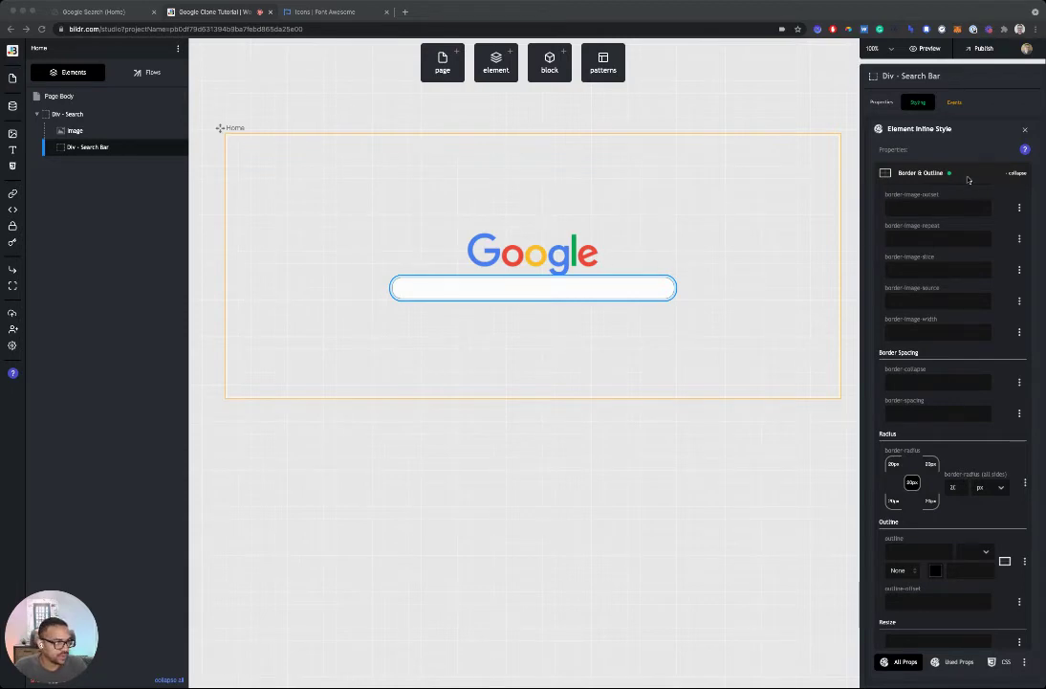
# Step: Set the top margin of "Div - Search Bar" to 30 px
pyautogui.scroll(5, 937, 334)
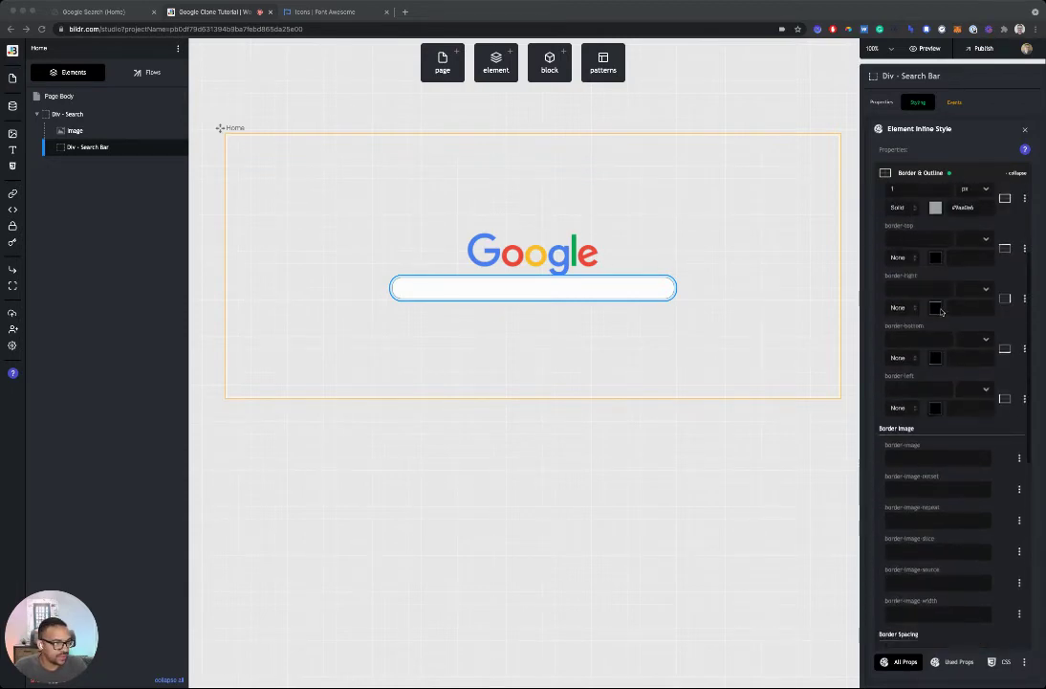
pyautogui.scroll(5, 941, 311)
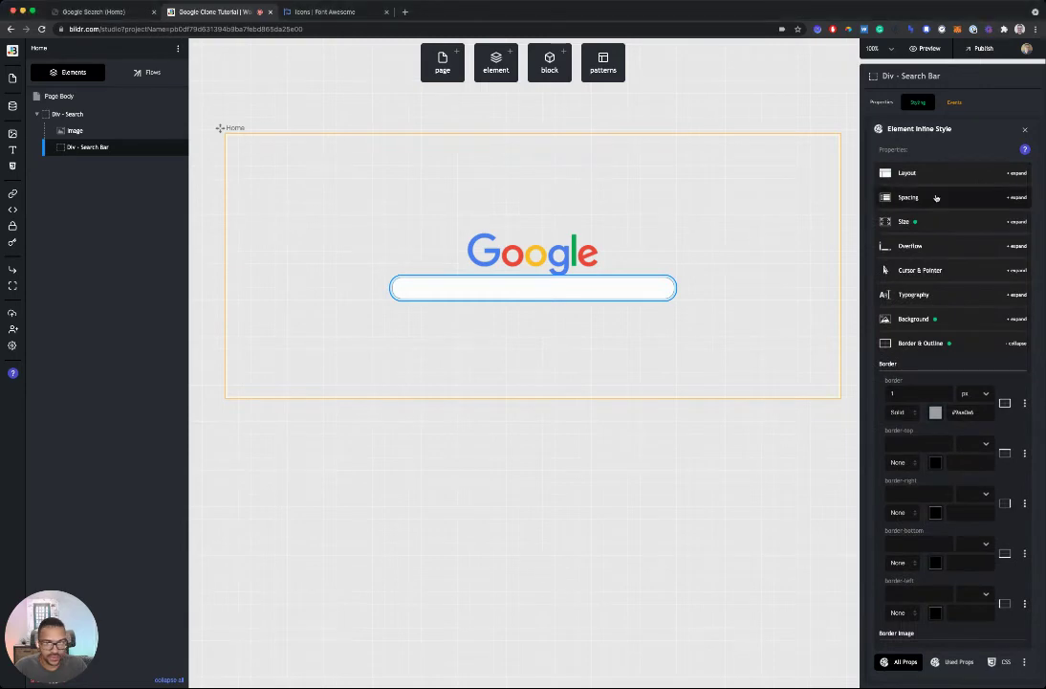
pyautogui.click(936, 198)
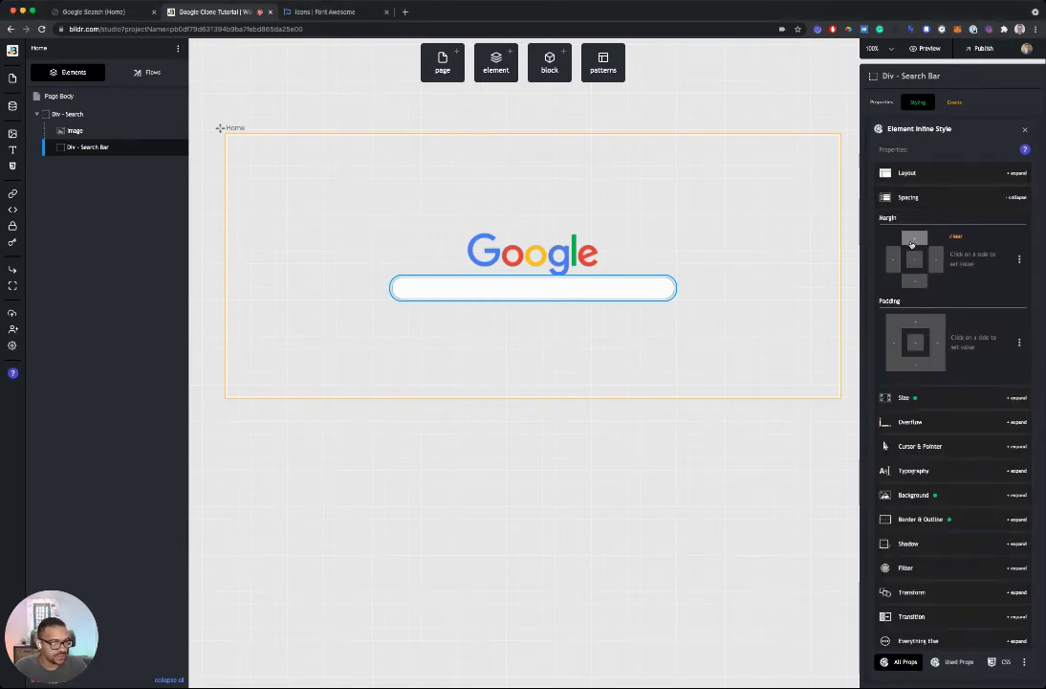
pyautogui.click(913, 239)
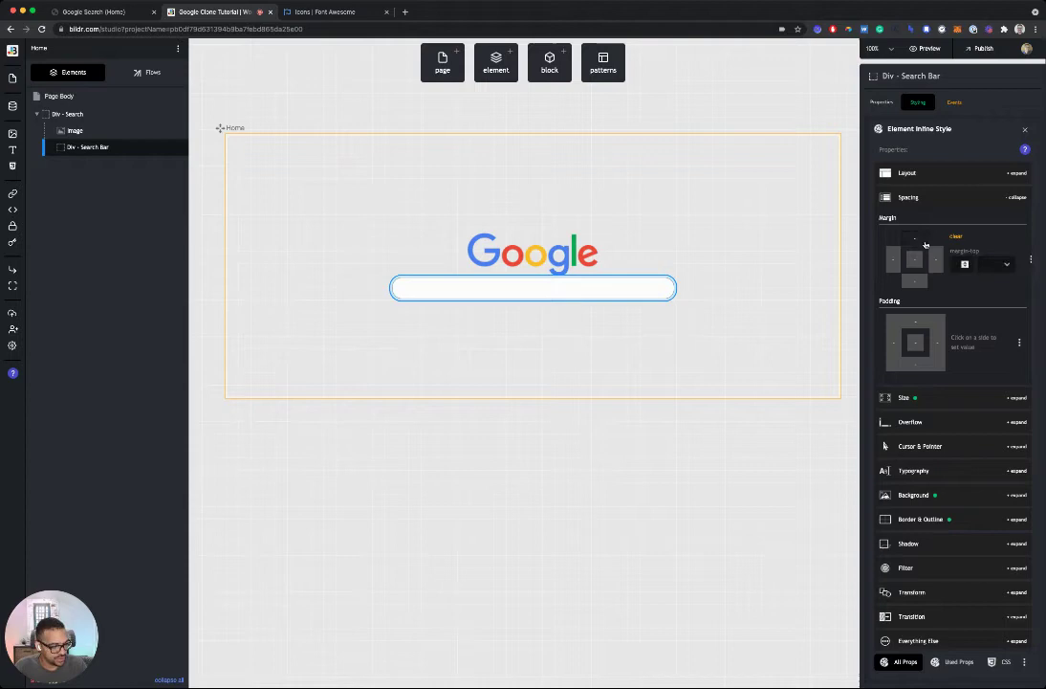
pyautogui.press('Return')
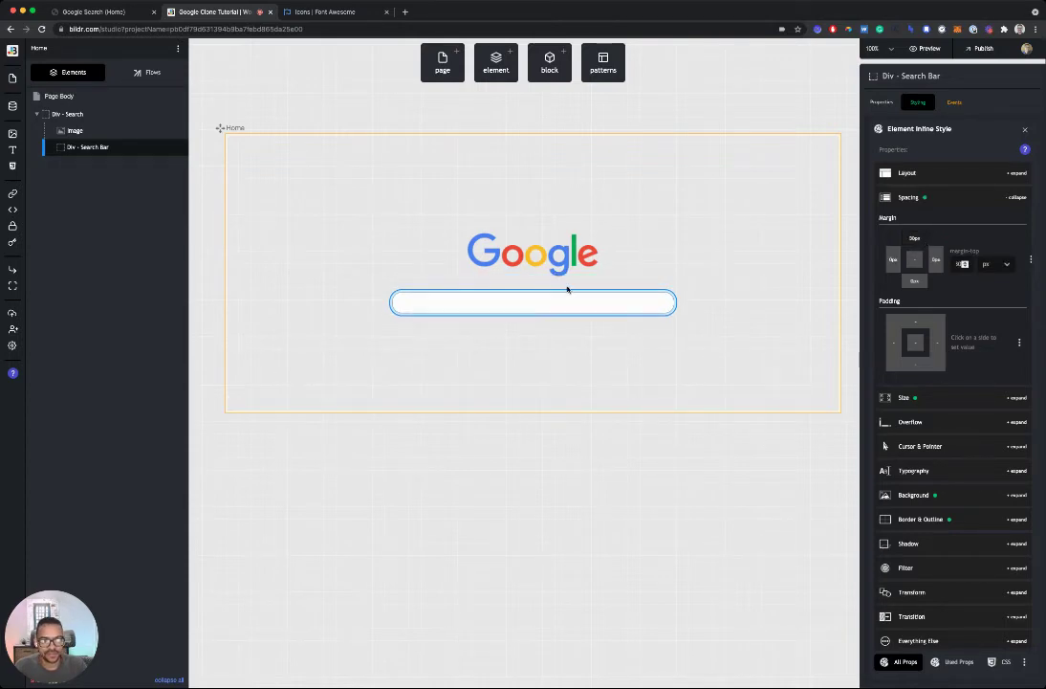
# Step: Set the padding of "Div - Search Bar" to 20 px on its left side and 10 px on its right side
pyautogui.click(894, 343)
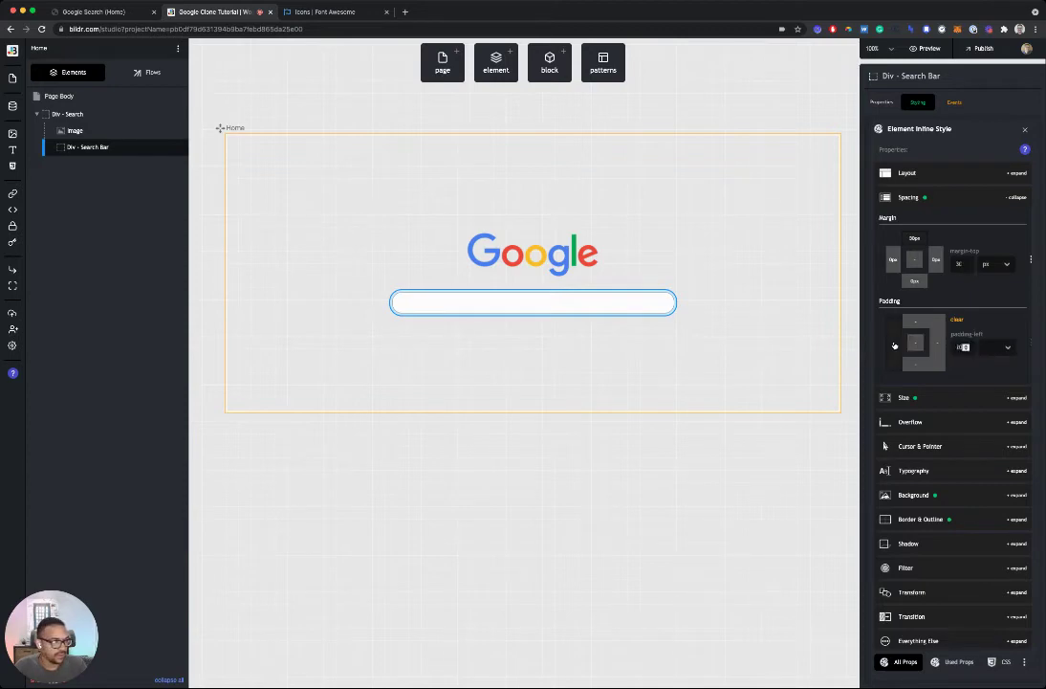
pyautogui.click(939, 344)
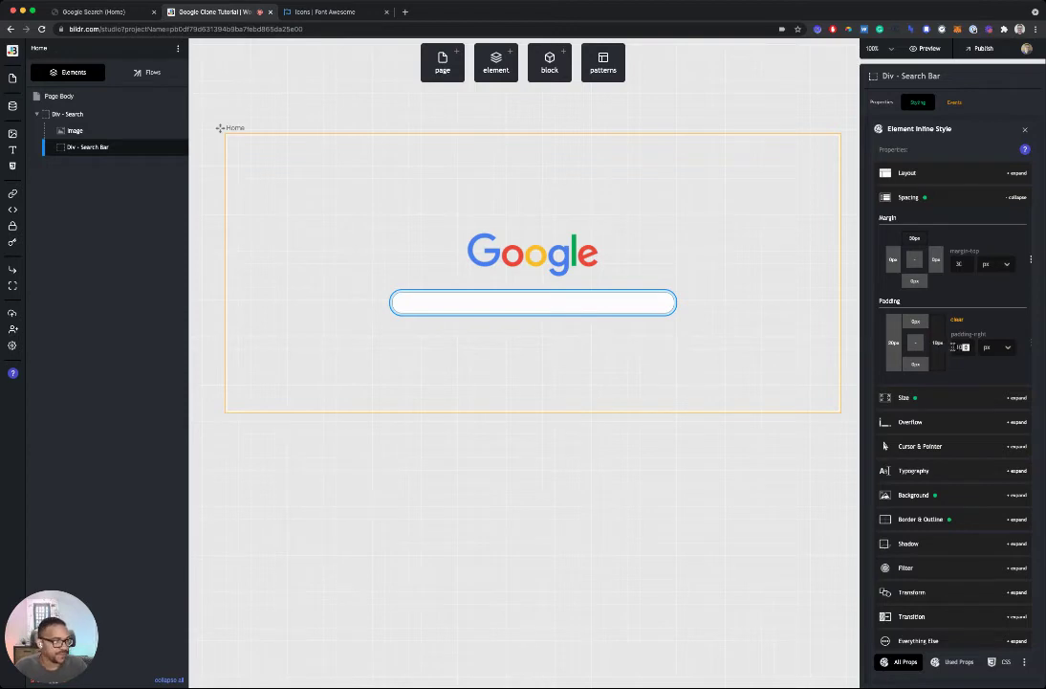
pyautogui.click(994, 300)
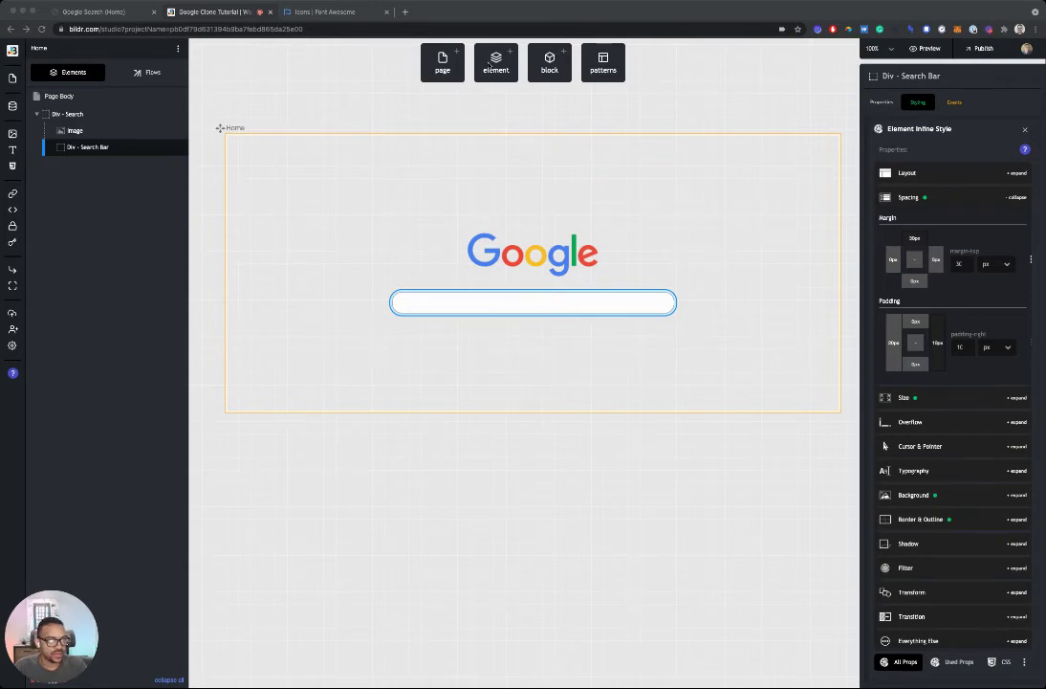
# Step: Add a Div element inside "Div - Search" below the search bar and name it "Div - Buttons"
pyautogui.click(496, 63)
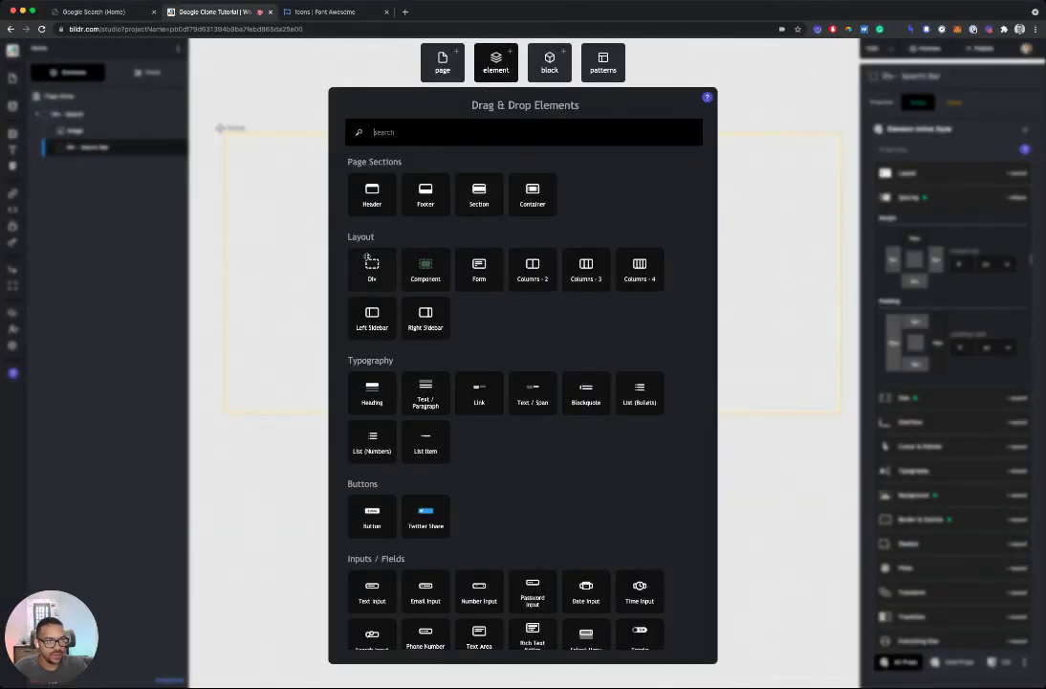
pyautogui.moveTo(372, 268); pyautogui.dragTo(129, 117)
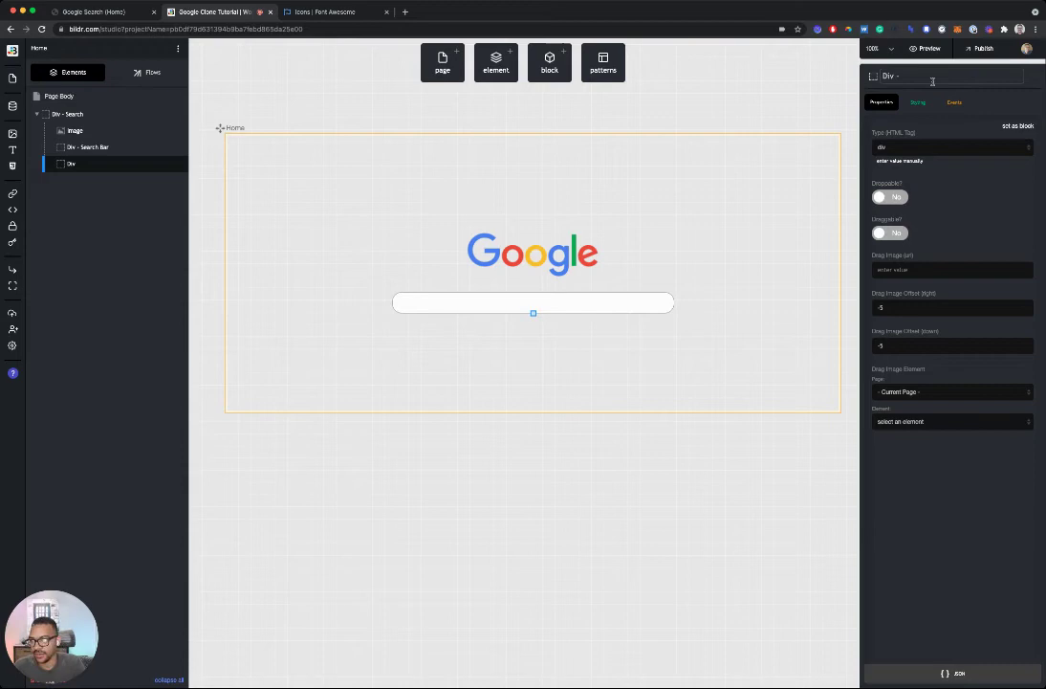
pyautogui.write('ttons')
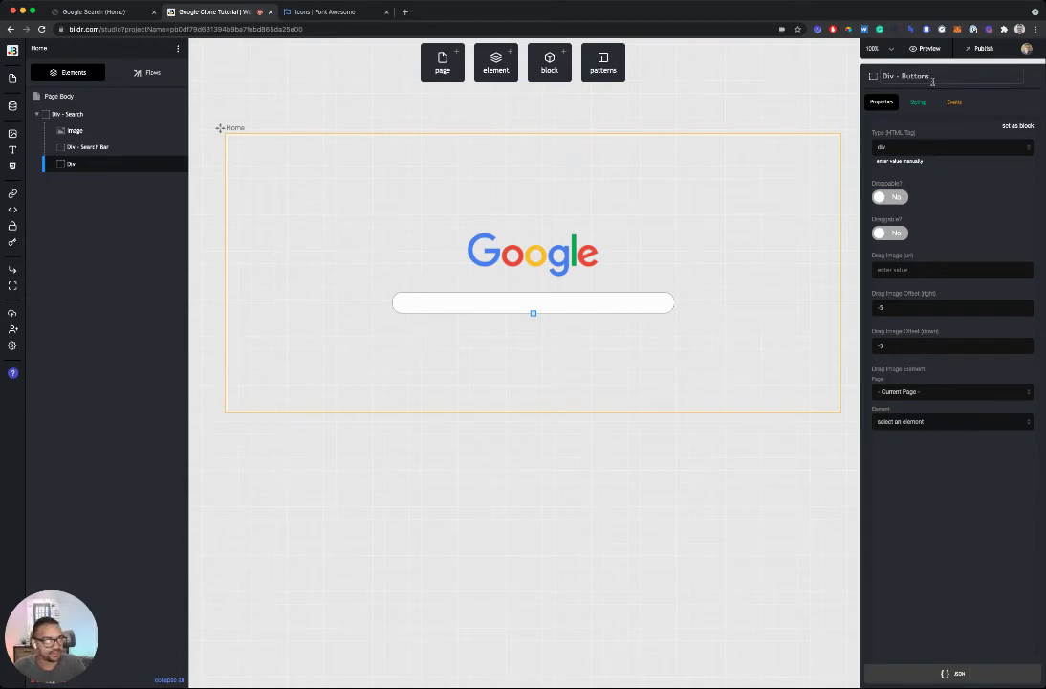
pyautogui.press('Return')
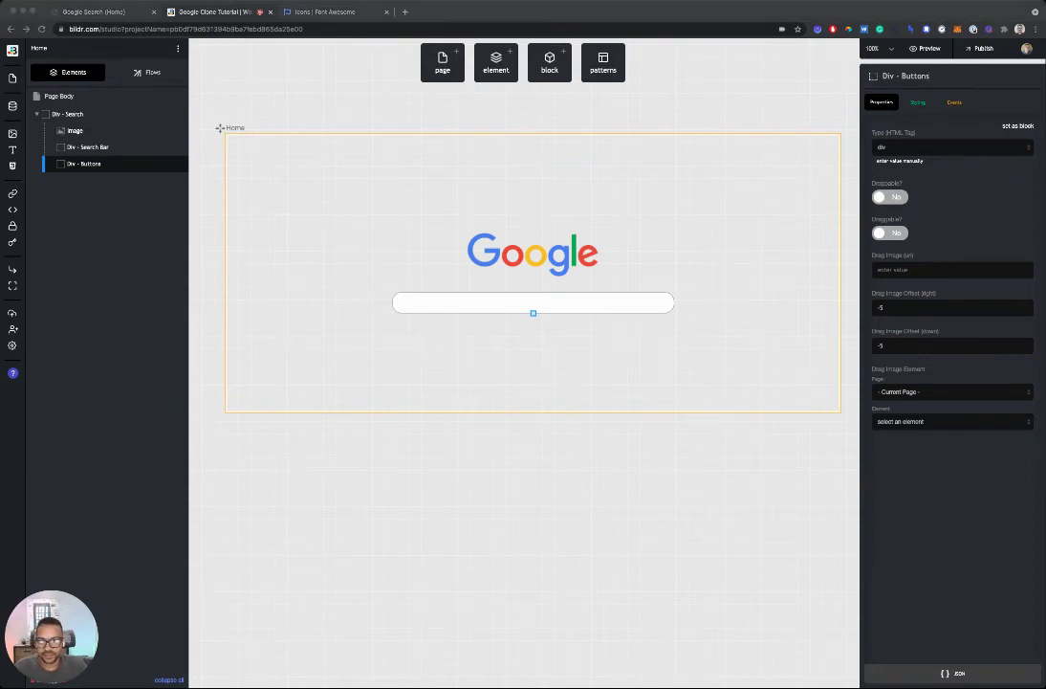
# Step: Set the inline top margin of "Div - Buttons" to 20 px
pyautogui.click(922, 105)
pyautogui.click(921, 106)
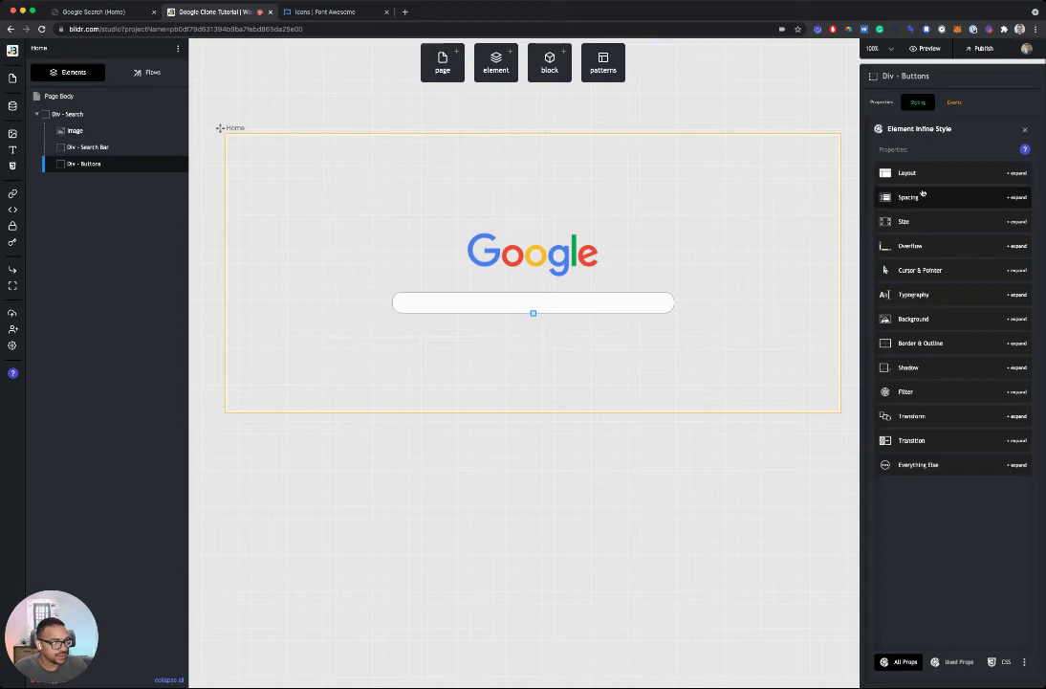
pyautogui.click(920, 198)
pyautogui.click(914, 239)
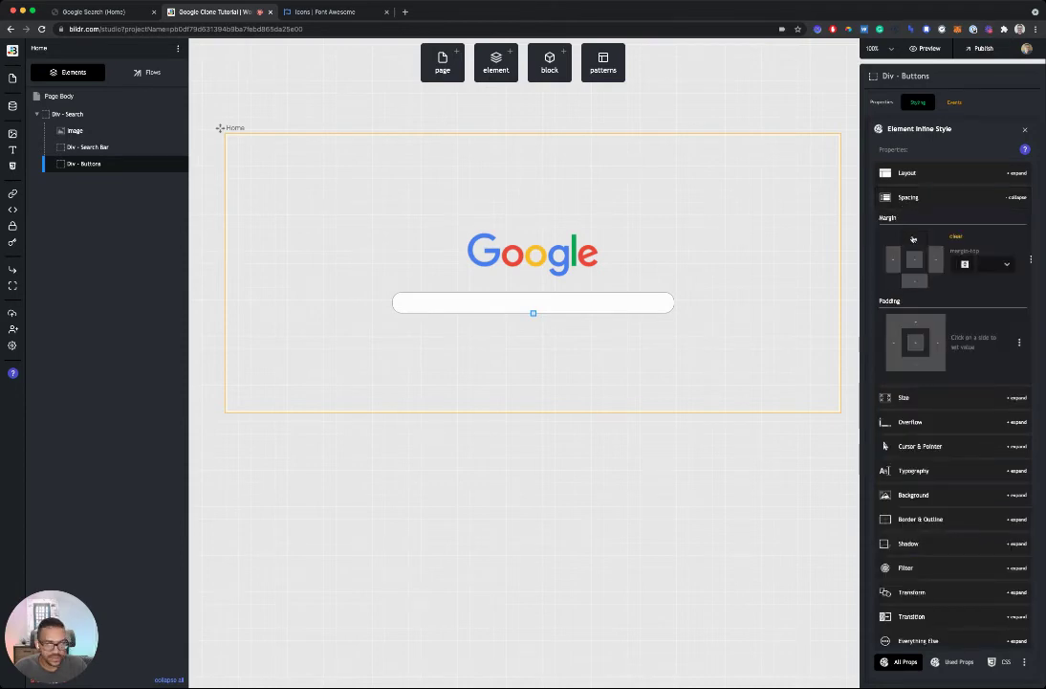
pyautogui.write('10')
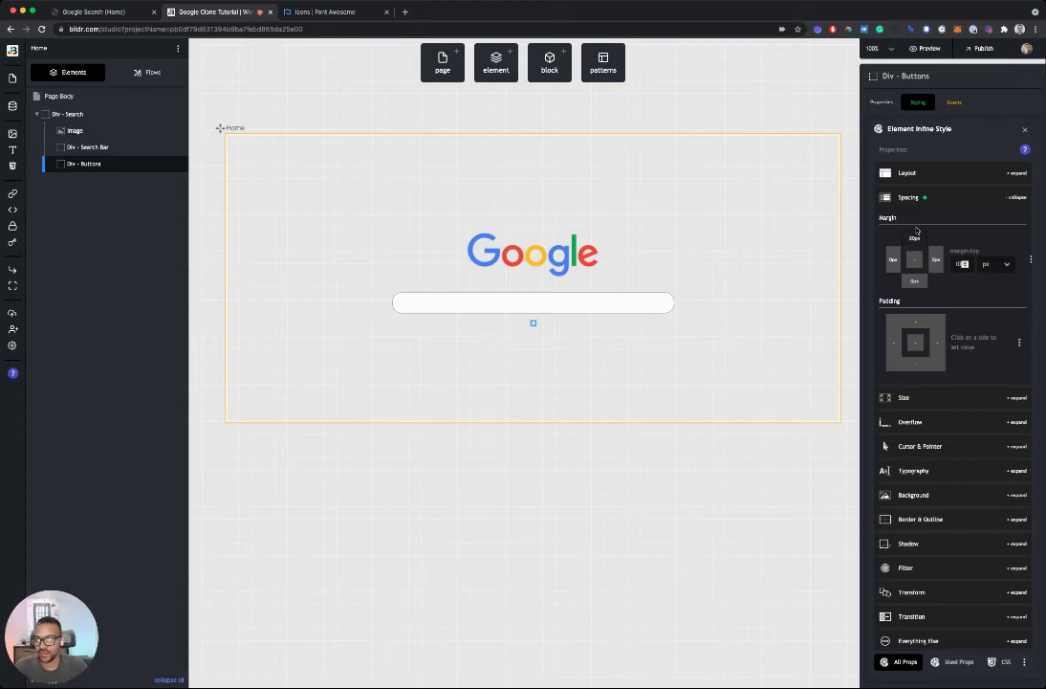
# Step: Add a Button element inside "Div - Buttons" and set its display text to "Google Search"
pyautogui.click(497, 70)
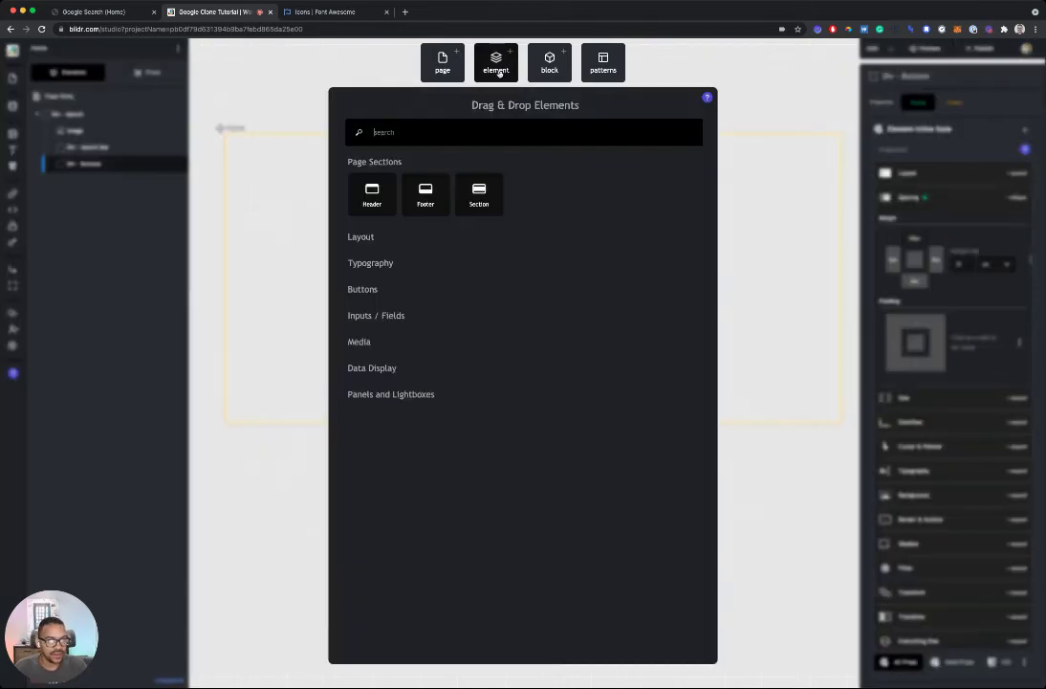
pyautogui.scroll(-2, 479, 343)
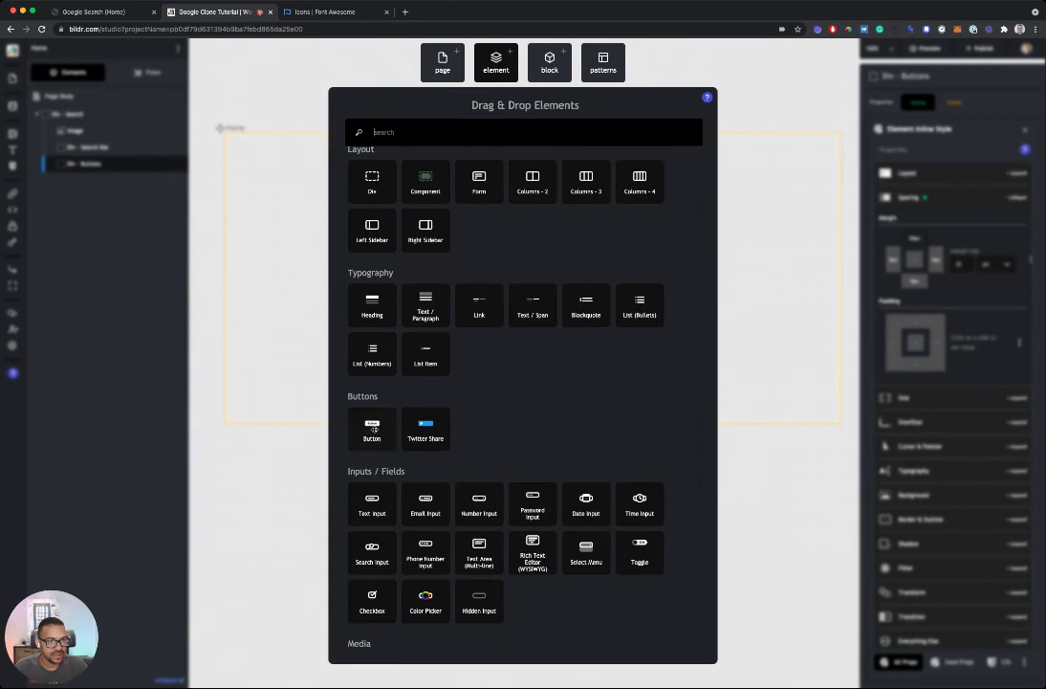
pyautogui.moveTo(374, 429); pyautogui.dragTo(107, 167)
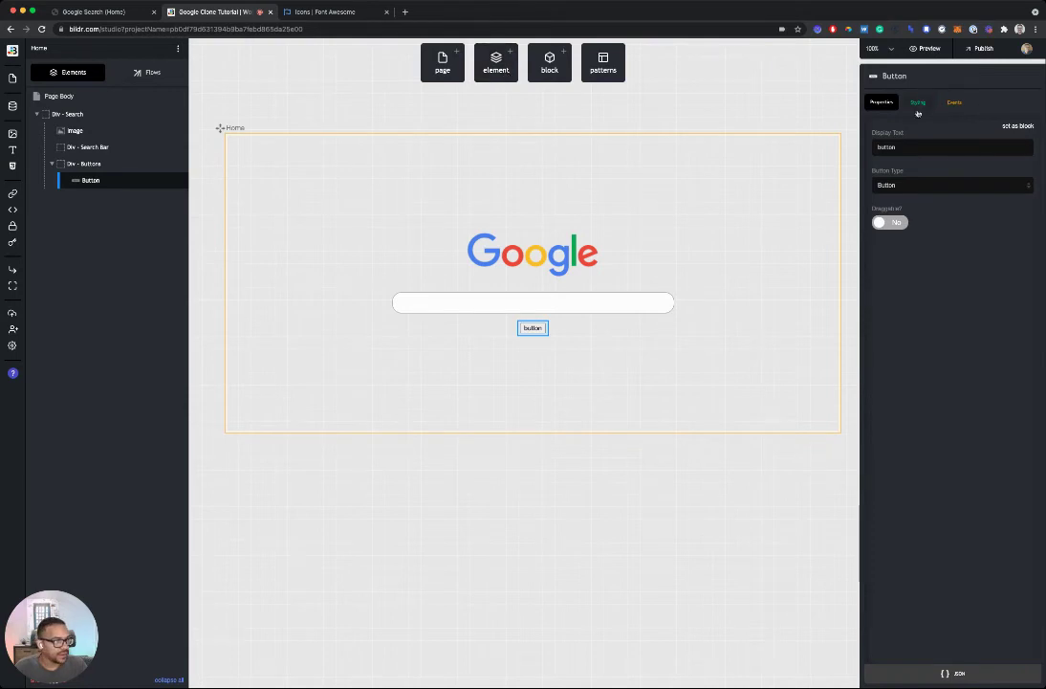
pyautogui.moveTo(913, 148); pyautogui.dragTo(851, 145)
pyautogui.write('G')
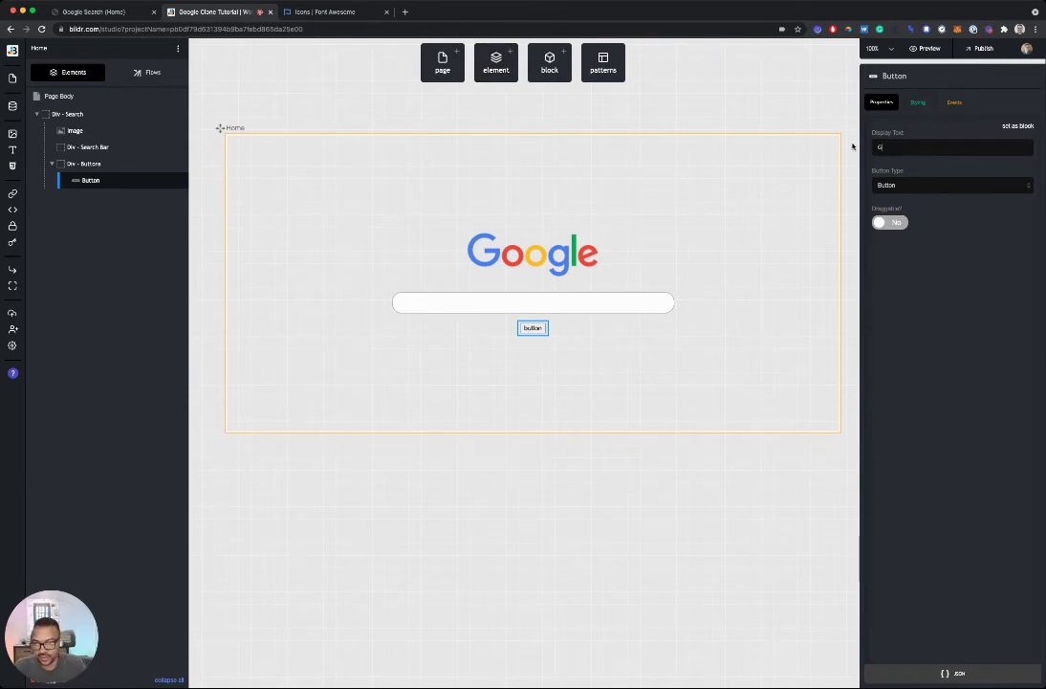
pyautogui.write('oogle Search')
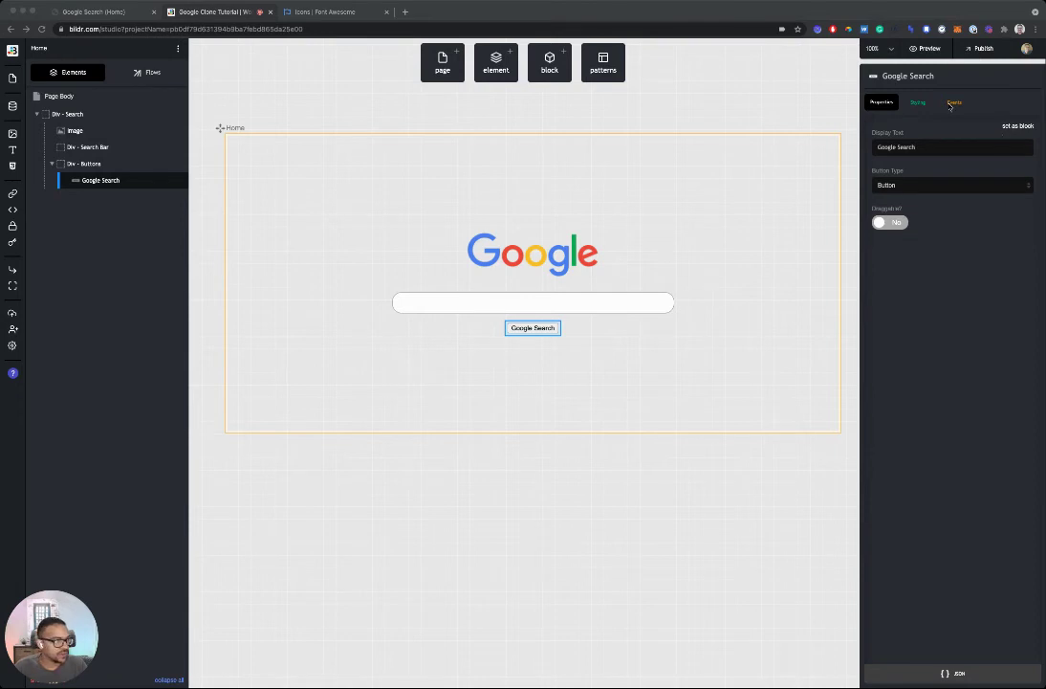
# Step: Set the left and right margins of the Google Search button's "Button" style class to 5 px each
pyautogui.click(917, 103)
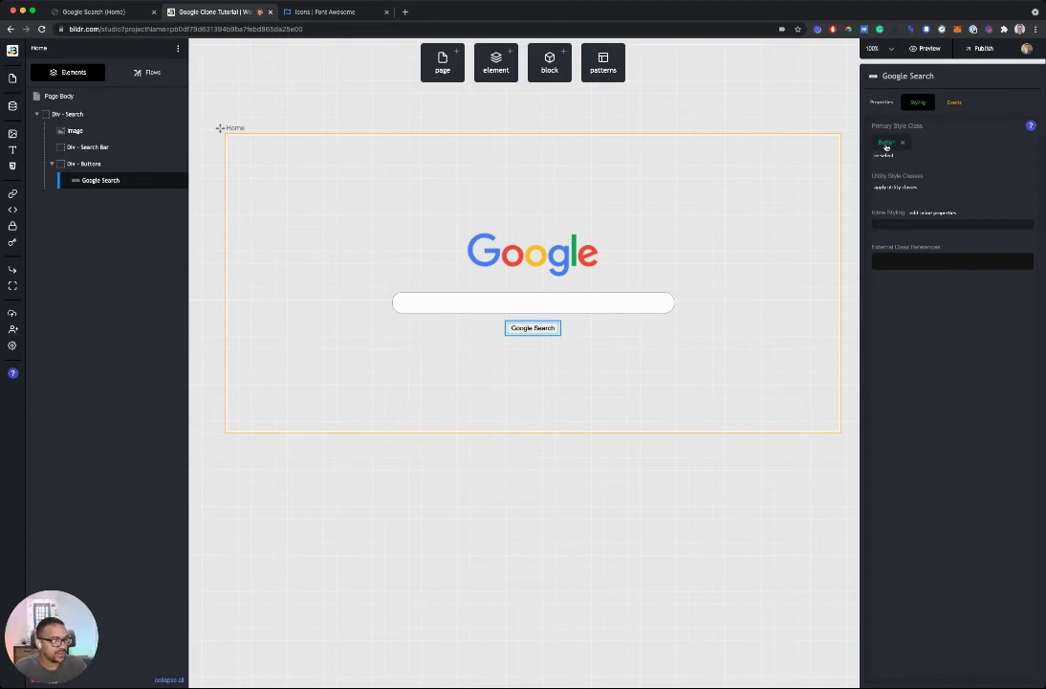
pyautogui.click(887, 143)
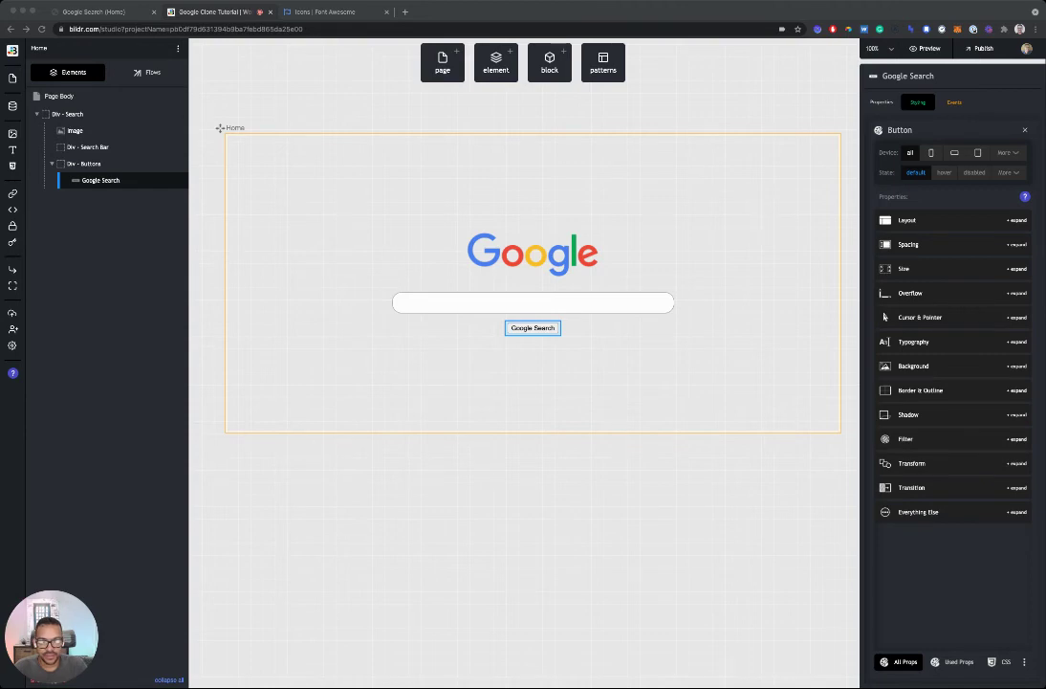
pyautogui.click(941, 247)
pyautogui.click(890, 308)
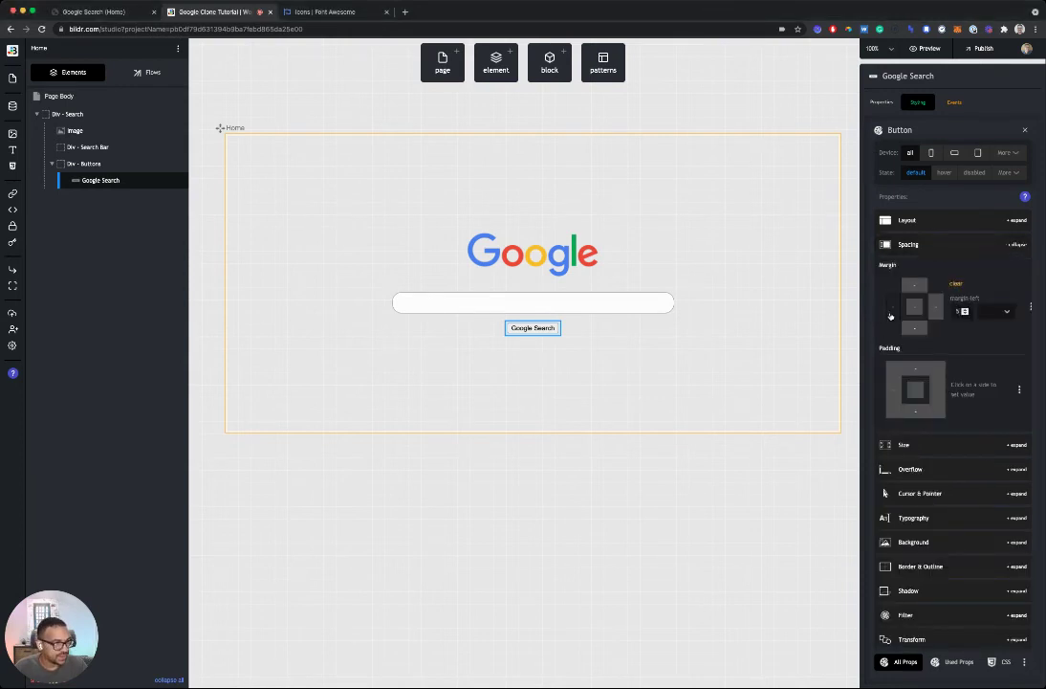
pyautogui.click(937, 307)
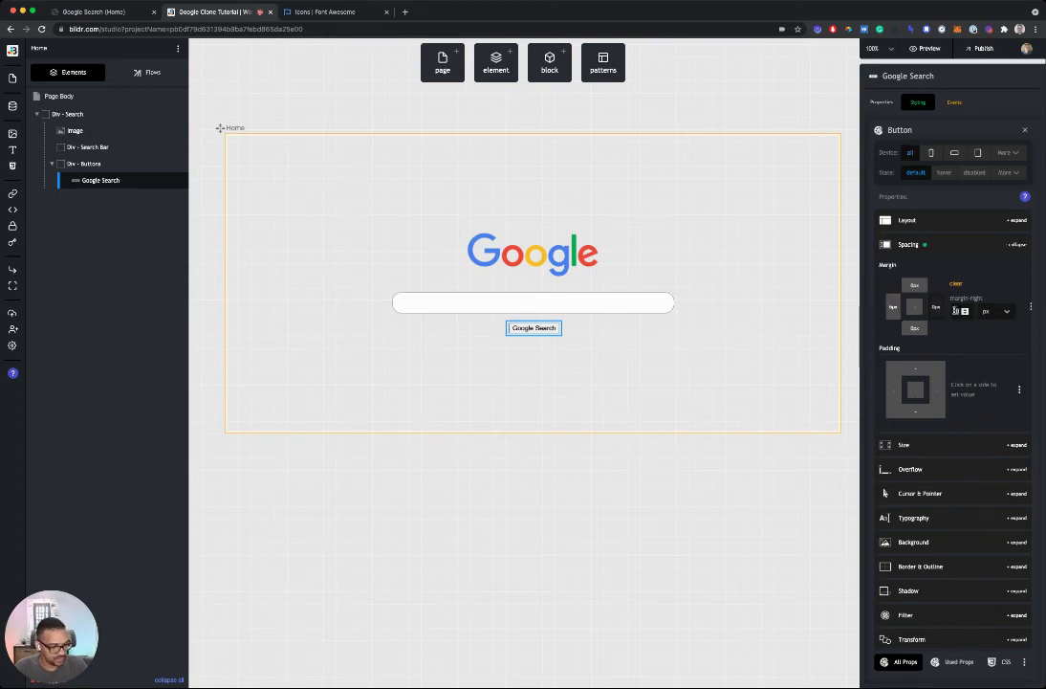
pyautogui.write('5')
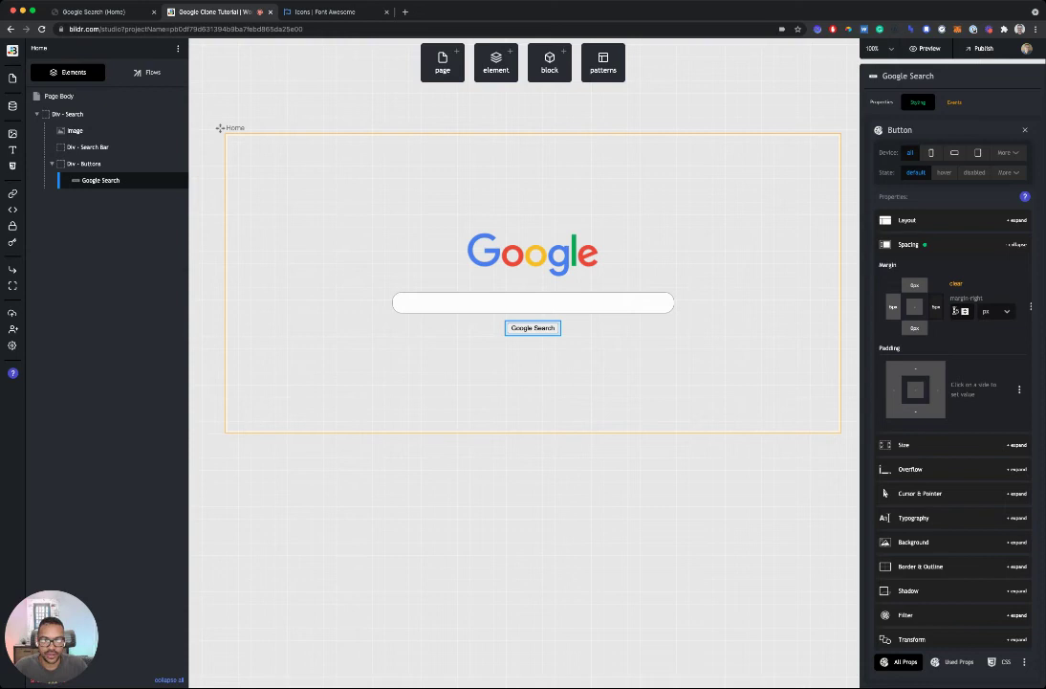
# Step: Set the left and right padding of the "Button" style class to 16 px each
pyautogui.click(894, 388)
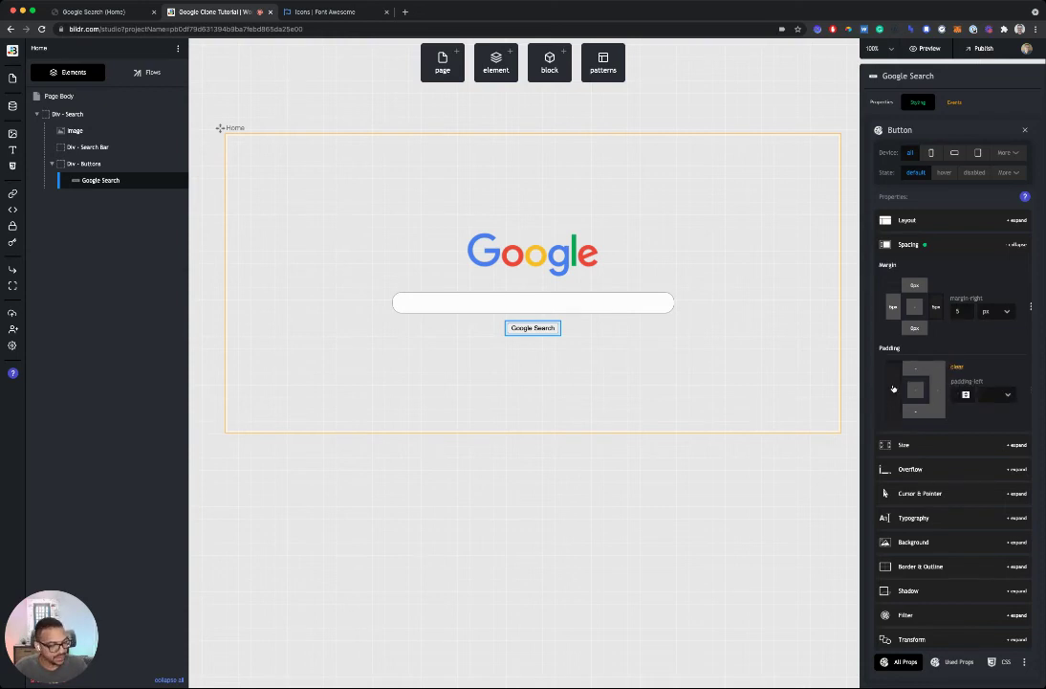
pyautogui.write('15')
pyautogui.click(939, 390)
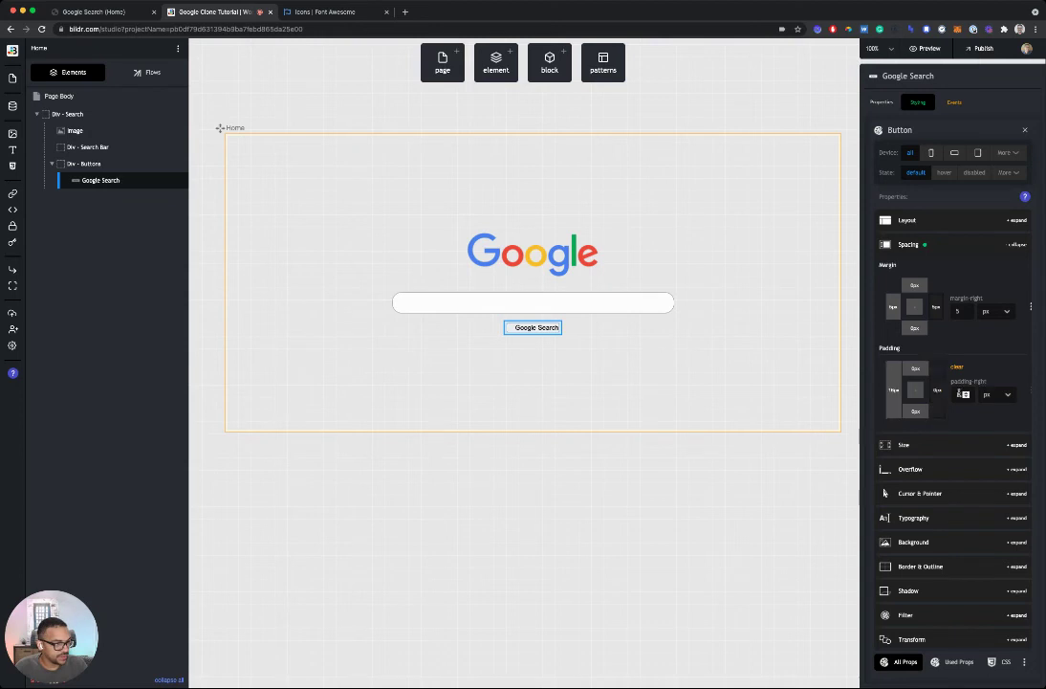
pyautogui.write('15')
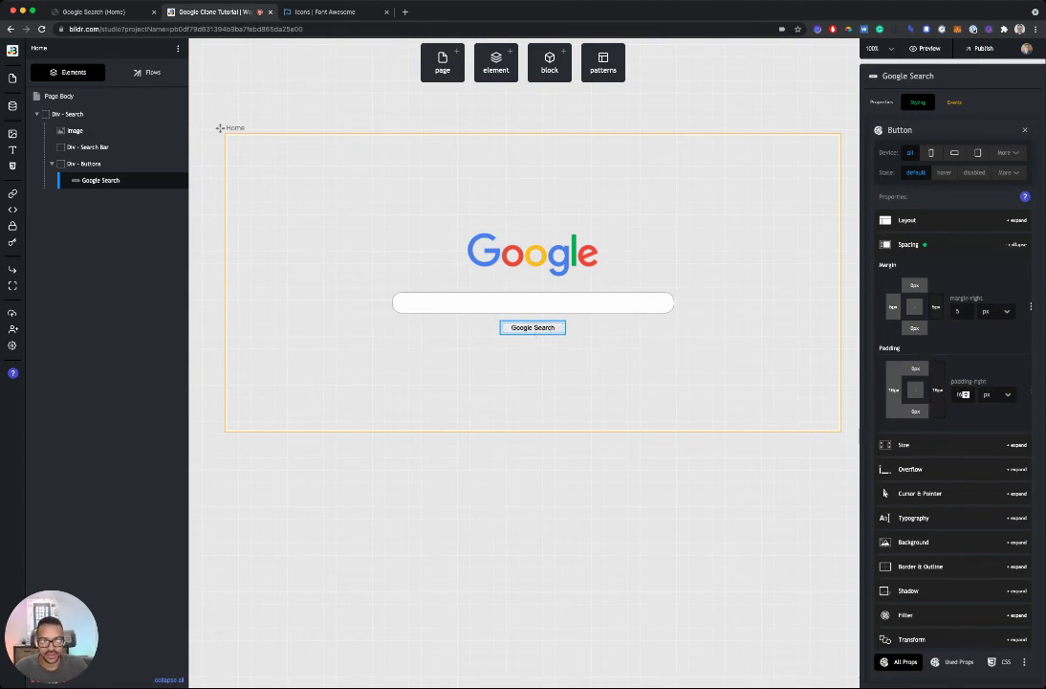
# Step: Give the "Button" style class a minimum width of 54 px and a height of 36 px
pyautogui.press('super+Tab')
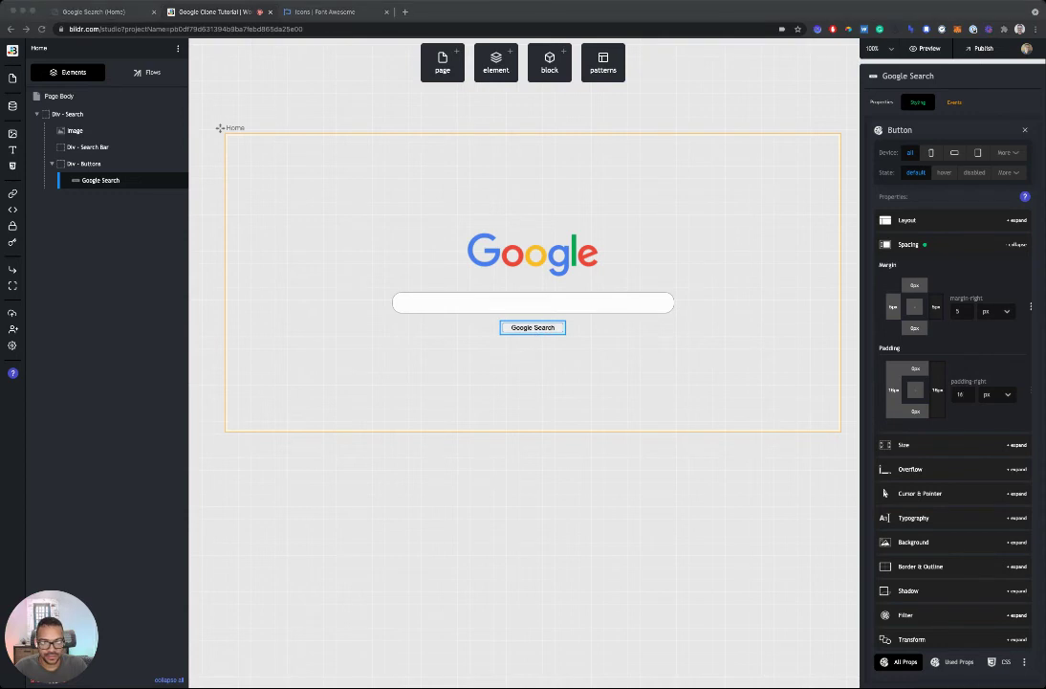
pyautogui.click(936, 446)
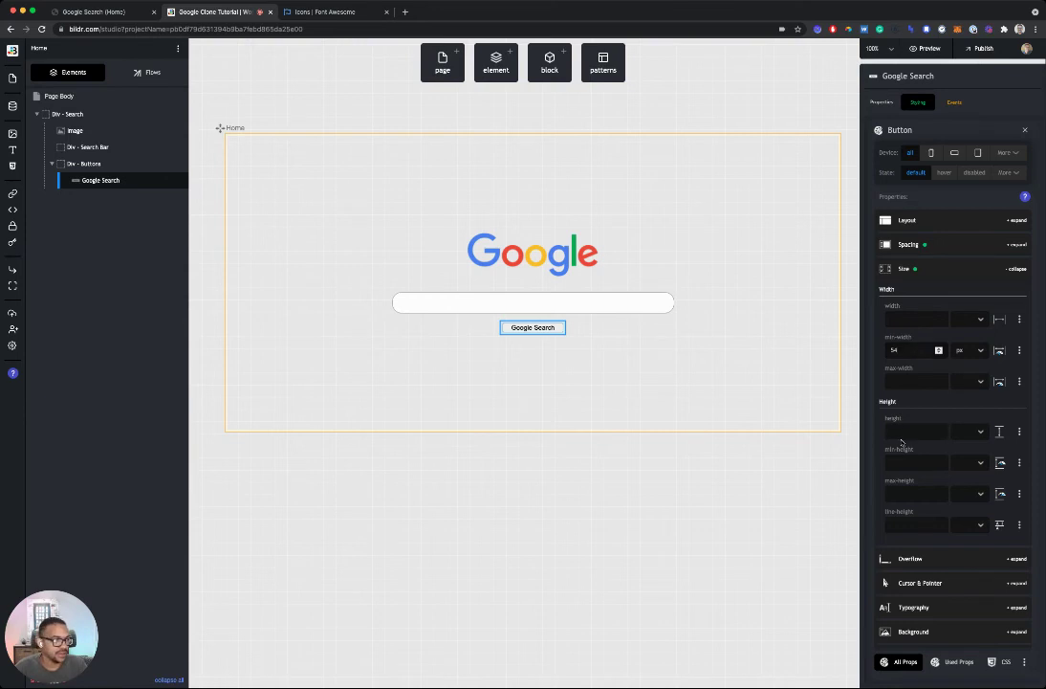
pyautogui.press('Return')
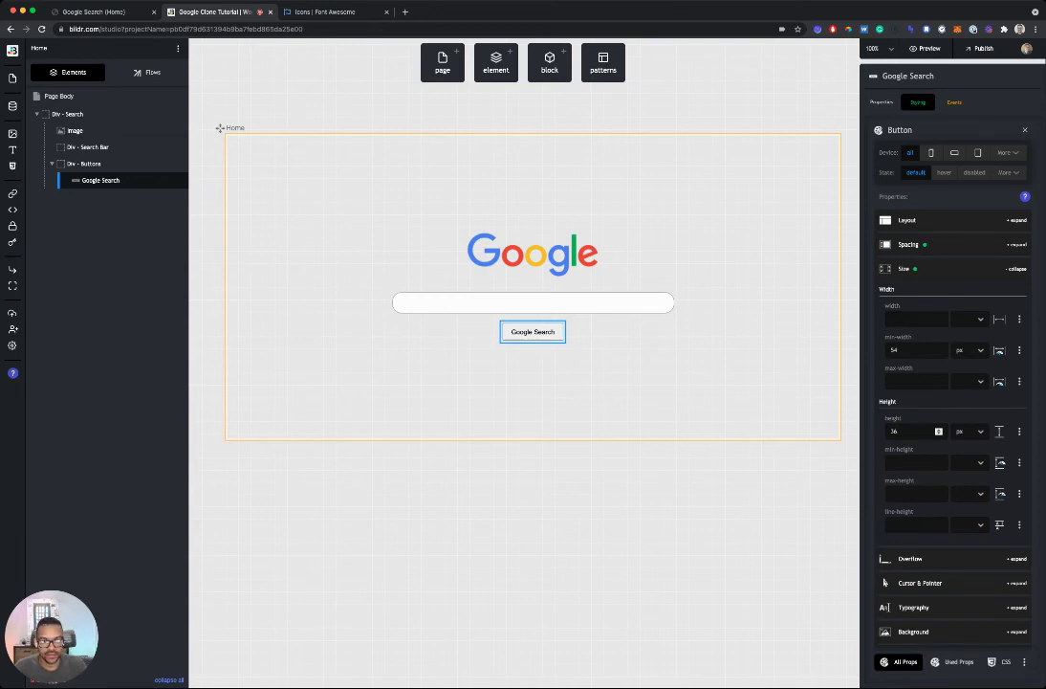
# Step: Set the cursor of the "Button" style class to pointer
pyautogui.press('super+Tab')
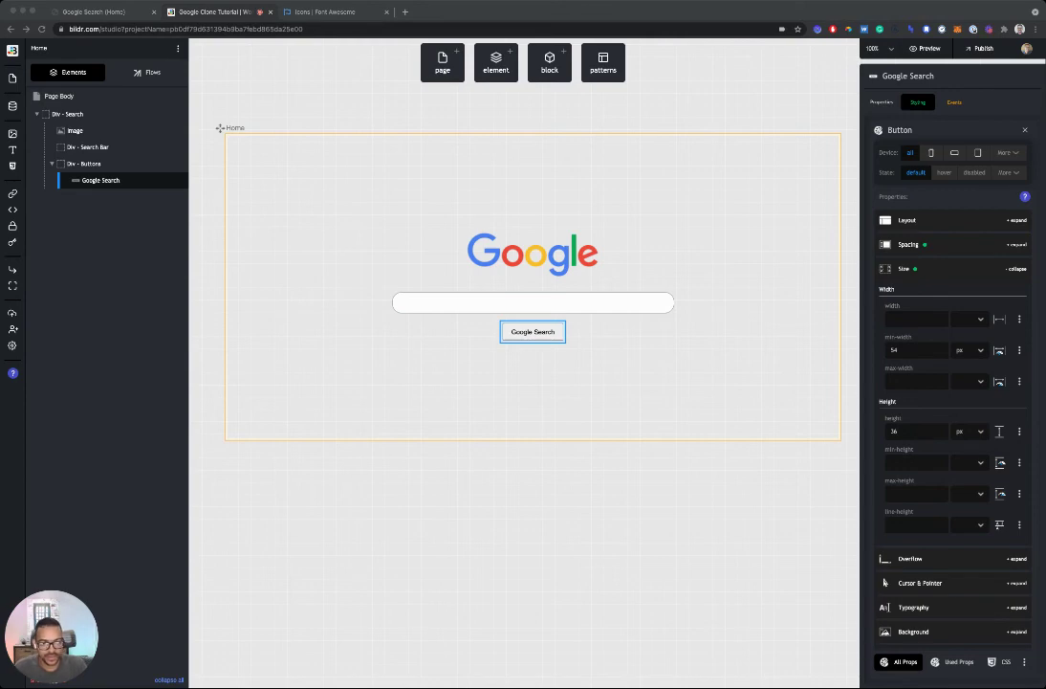
pyautogui.scroll(-3, 947, 421)
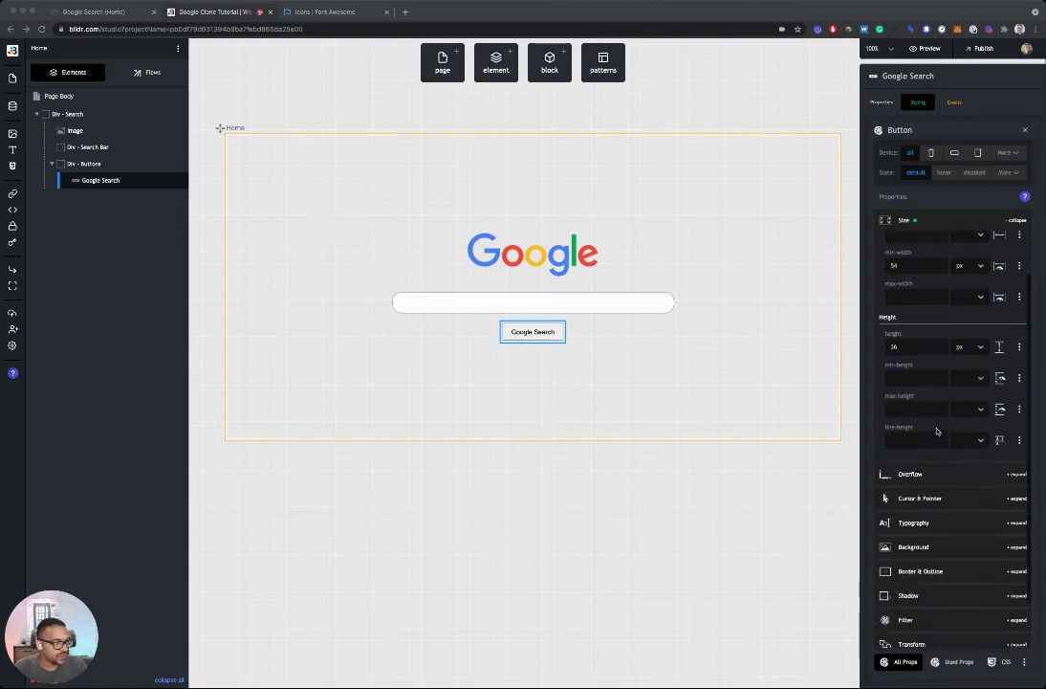
pyautogui.click(950, 493)
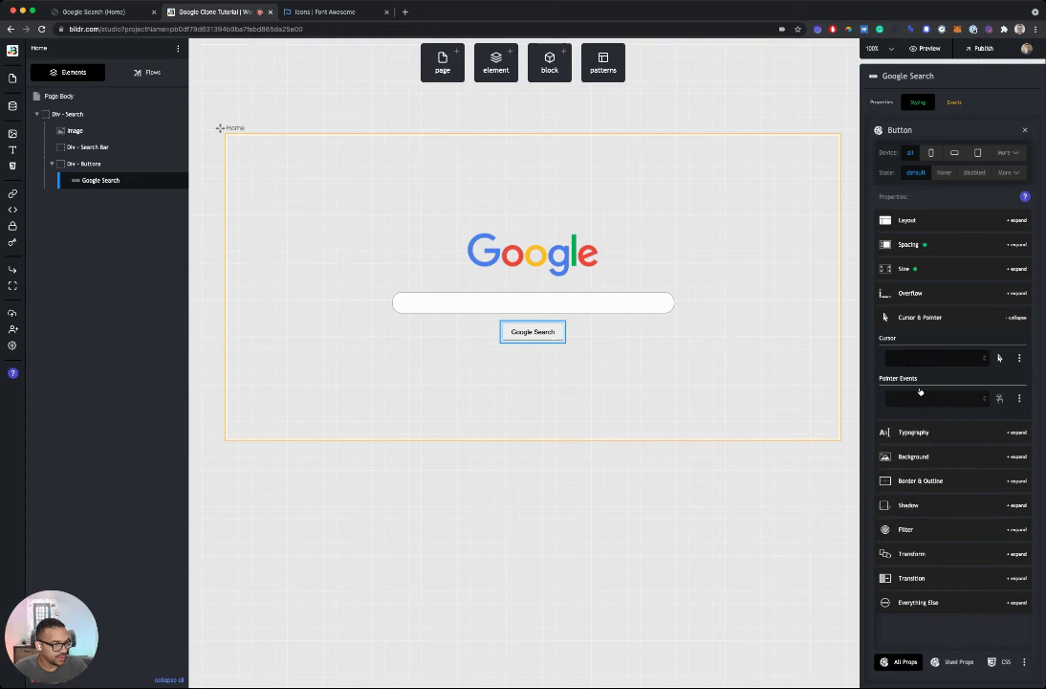
pyautogui.click(912, 617)
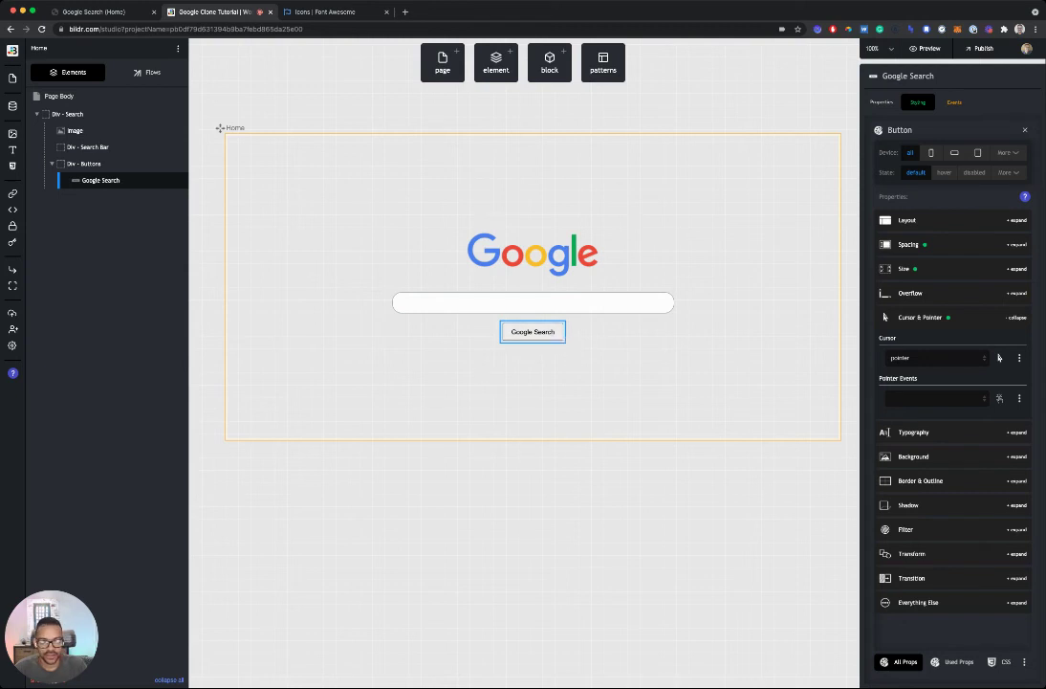
# Step: Set the "Button" style class's font size to 14 px and its text color to #3c4043
pyautogui.click(947, 433)
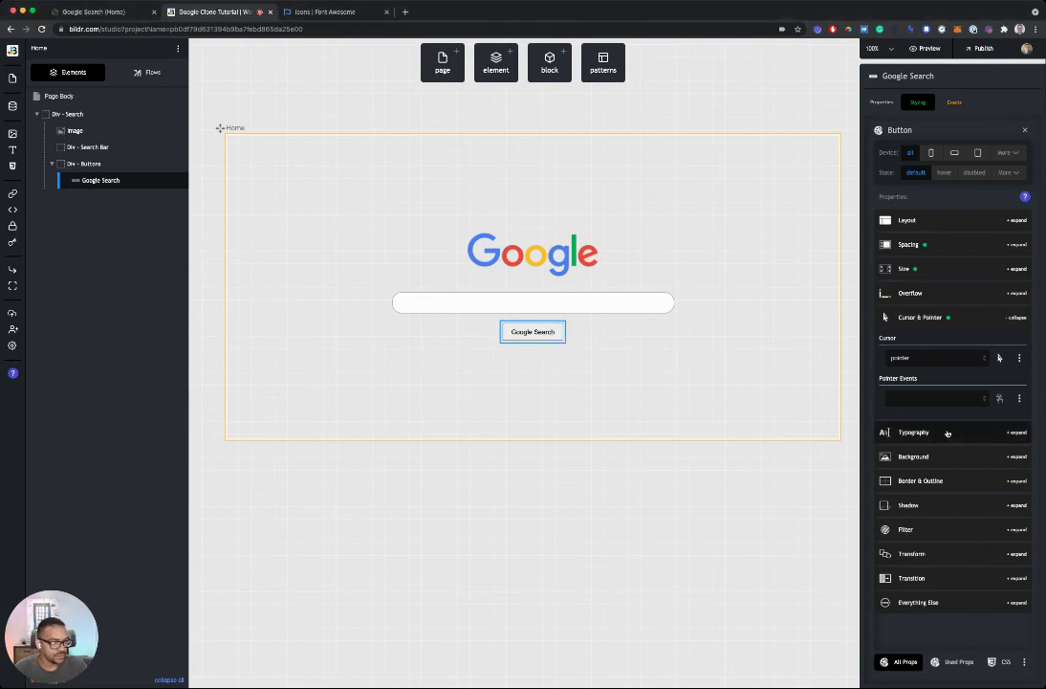
pyautogui.click(947, 433)
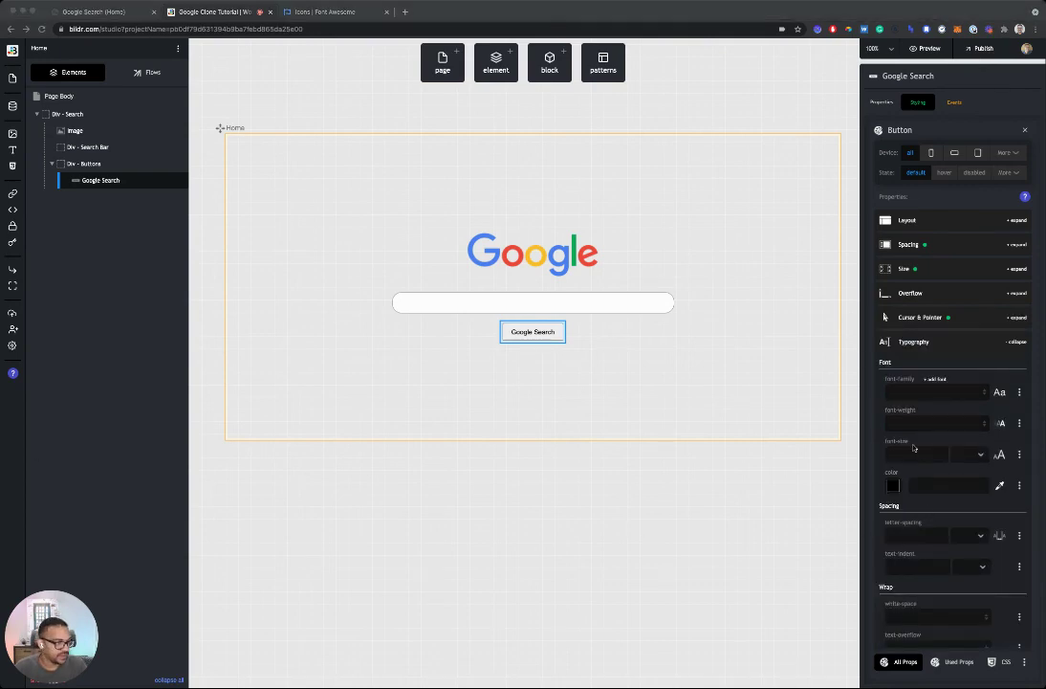
pyautogui.click(911, 450)
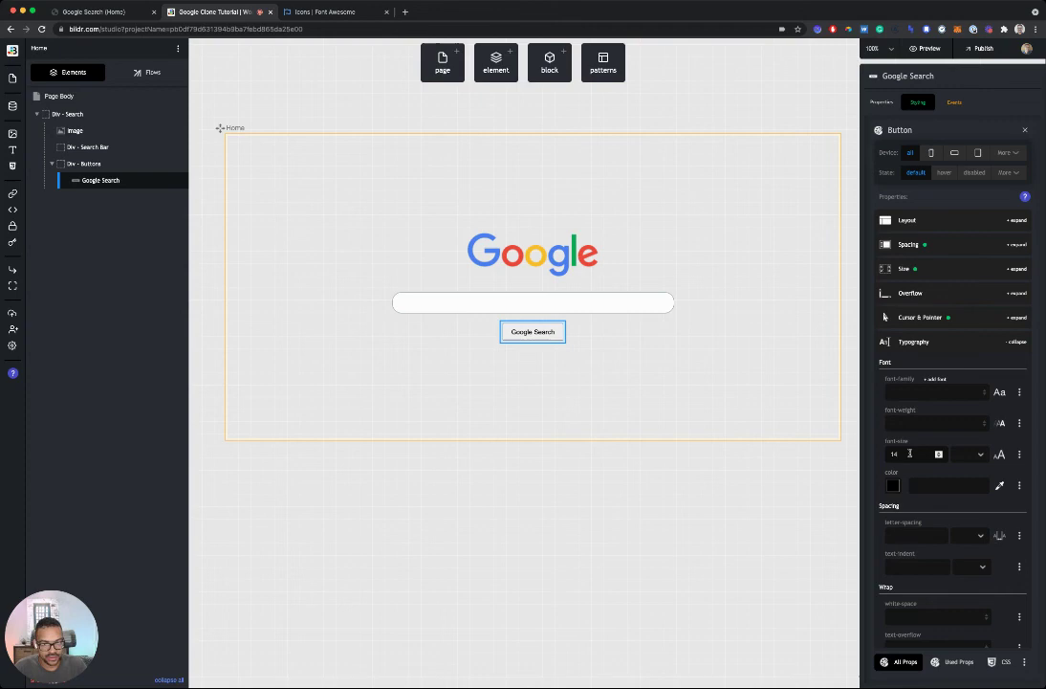
pyautogui.click(932, 484)
pyautogui.write('#3c4043')
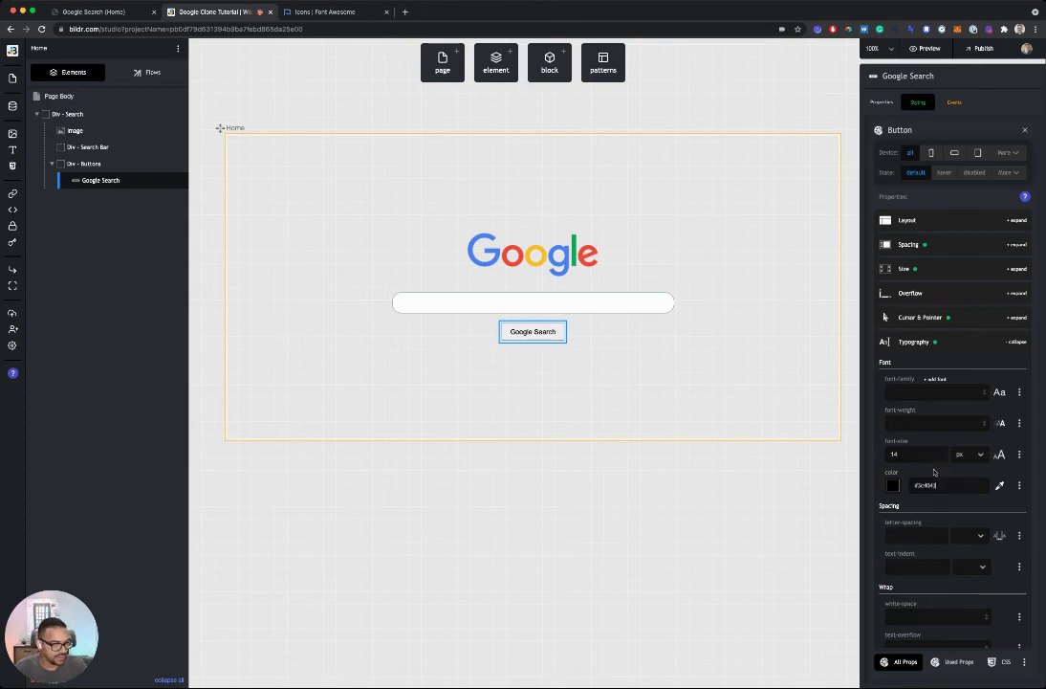
pyautogui.click(935, 470)
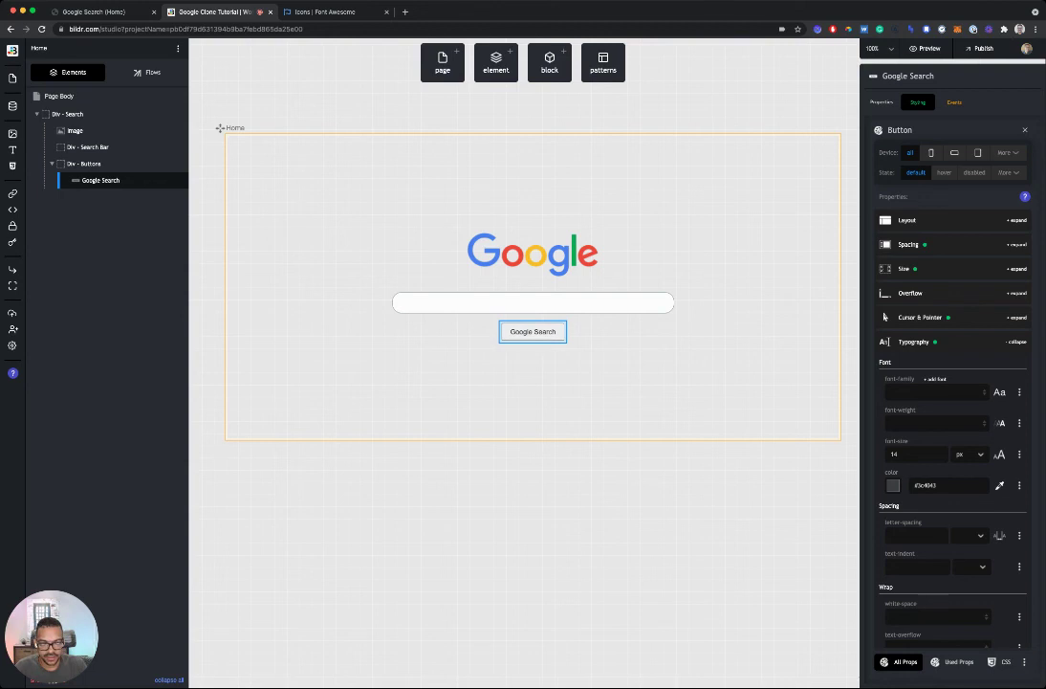
# Step: Set the background color of the "Button" style class to #f8f9fa
pyautogui.scroll(-10, 955, 443)
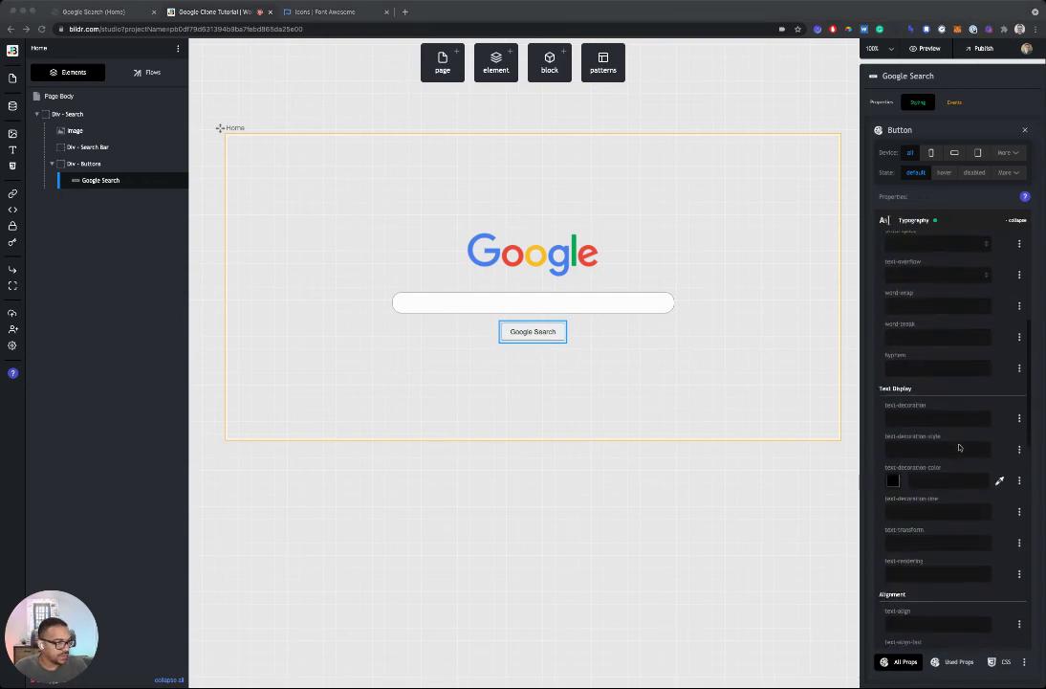
pyautogui.scroll(-4, 952, 459)
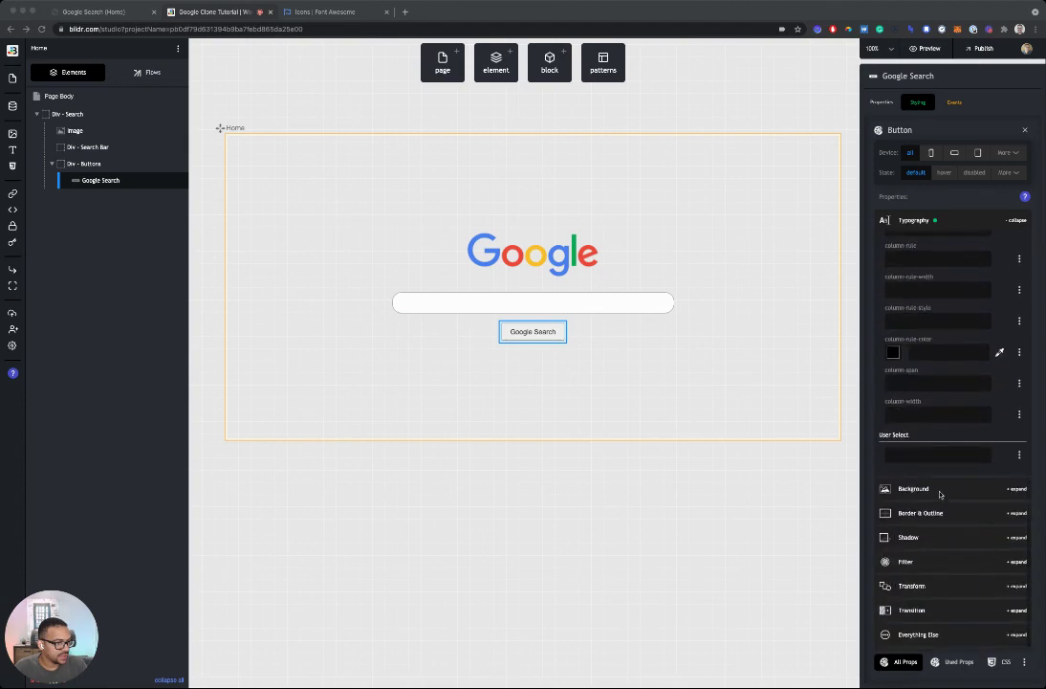
pyautogui.click(946, 490)
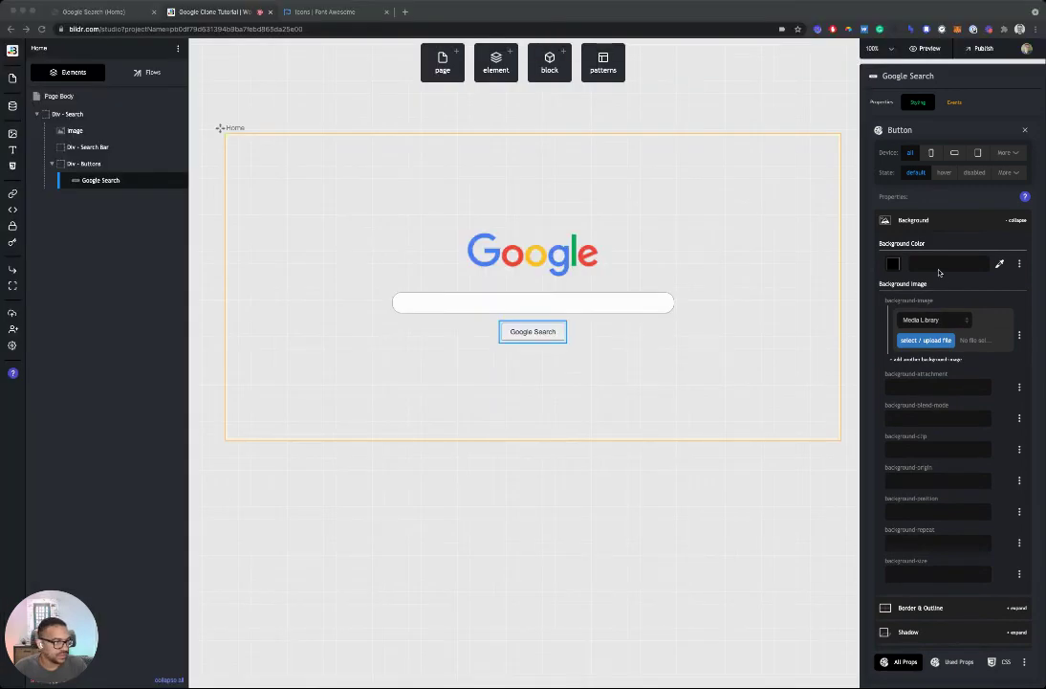
pyautogui.click(940, 268)
pyautogui.write('#f8f9fa')
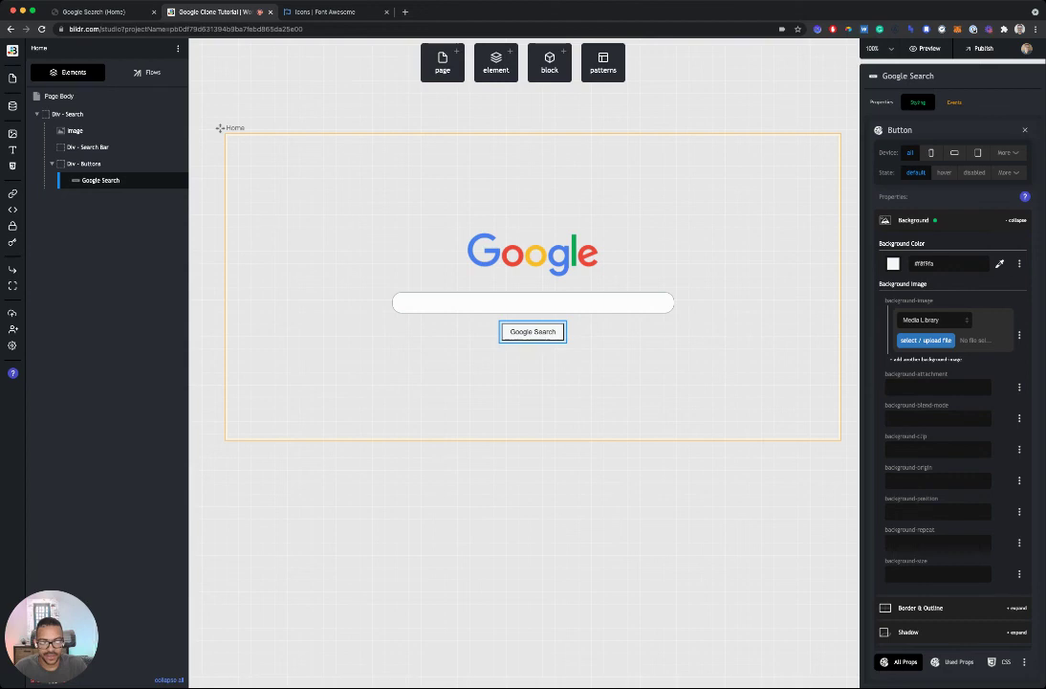
# Step: Round all corners of the "Button" style class with a 4 px border radius
pyautogui.press('super+Tab')
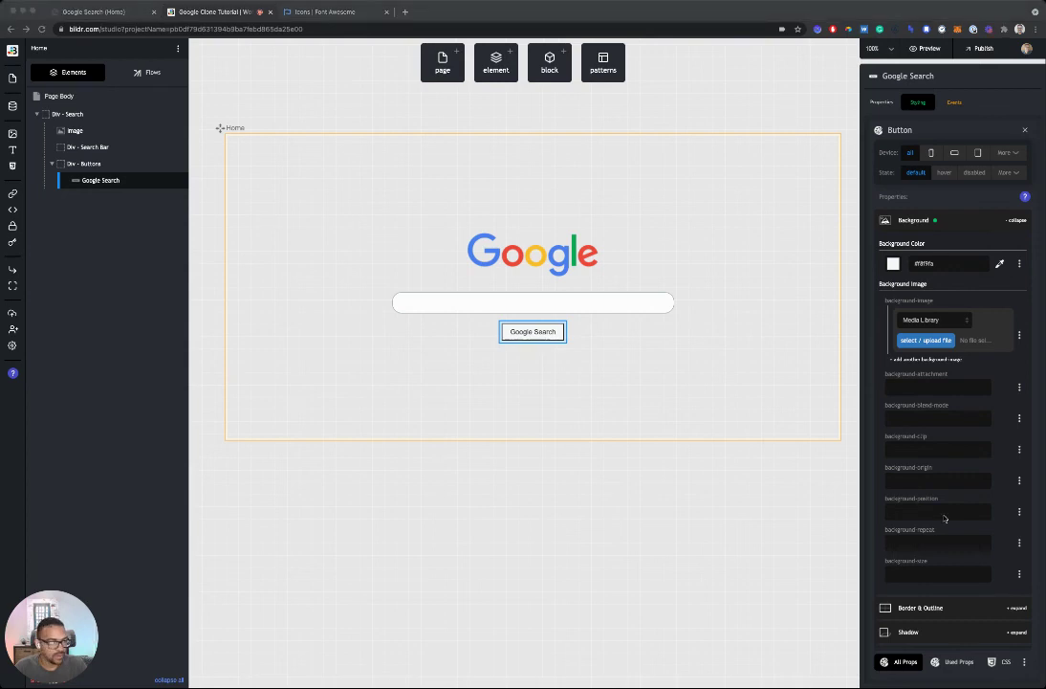
pyautogui.scroll(-3, 945, 518)
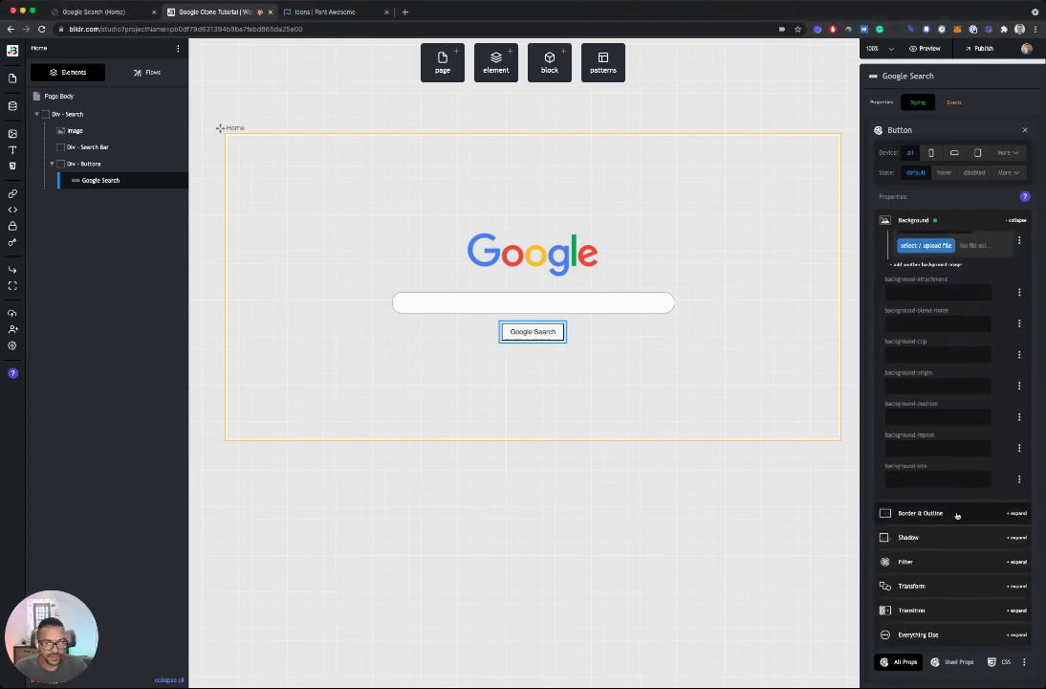
pyautogui.click(957, 515)
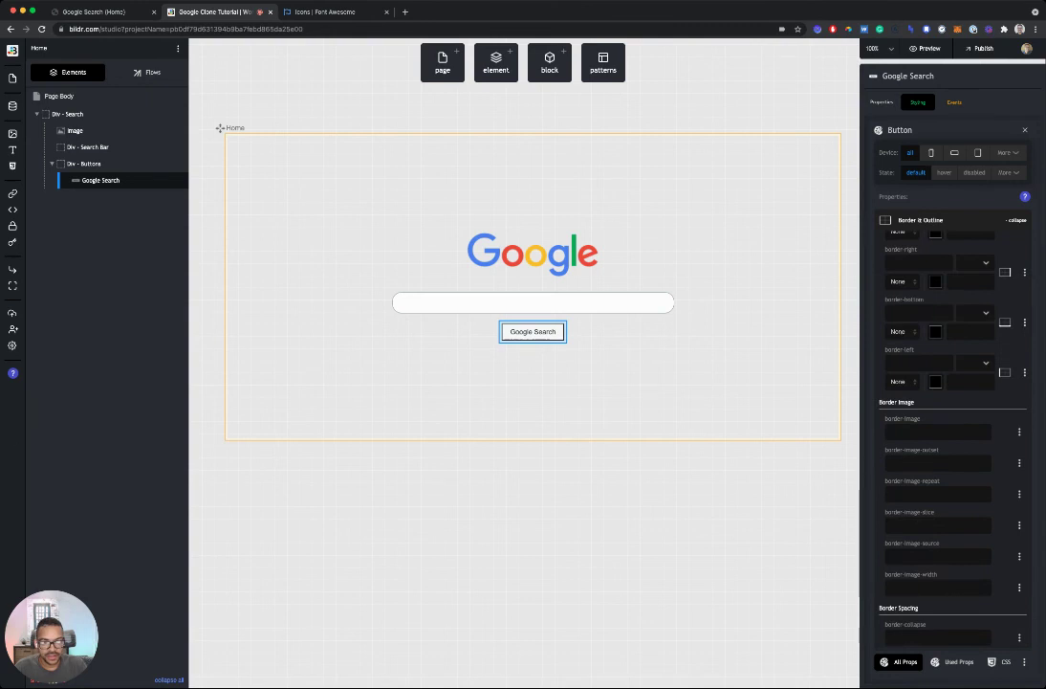
pyautogui.scroll(2, 927, 294)
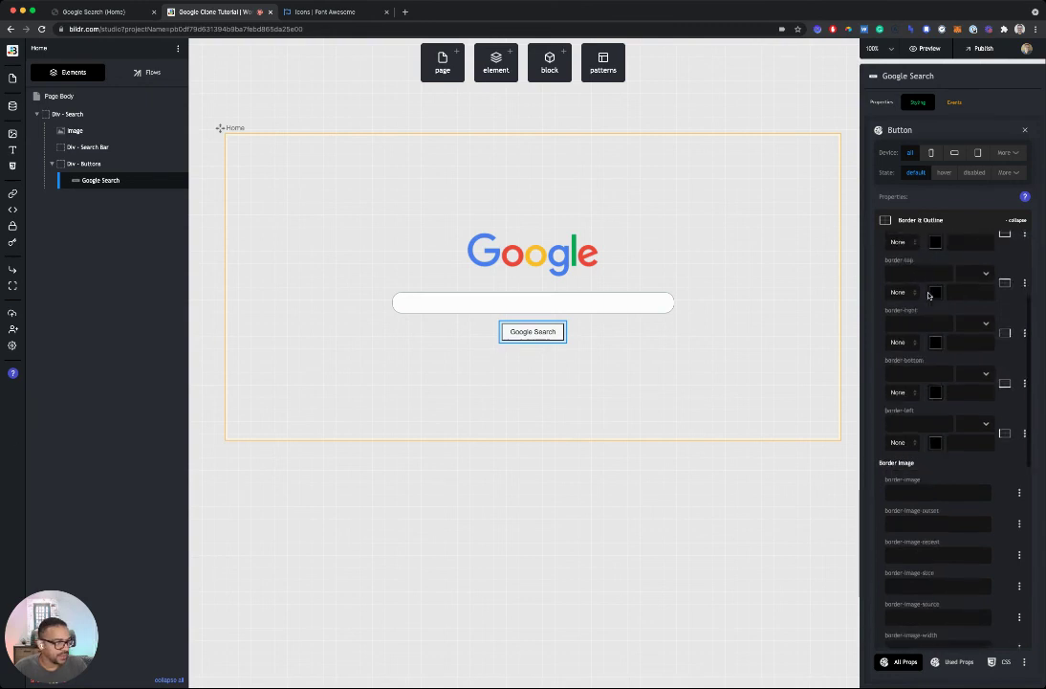
pyautogui.scroll(3, 926, 294)
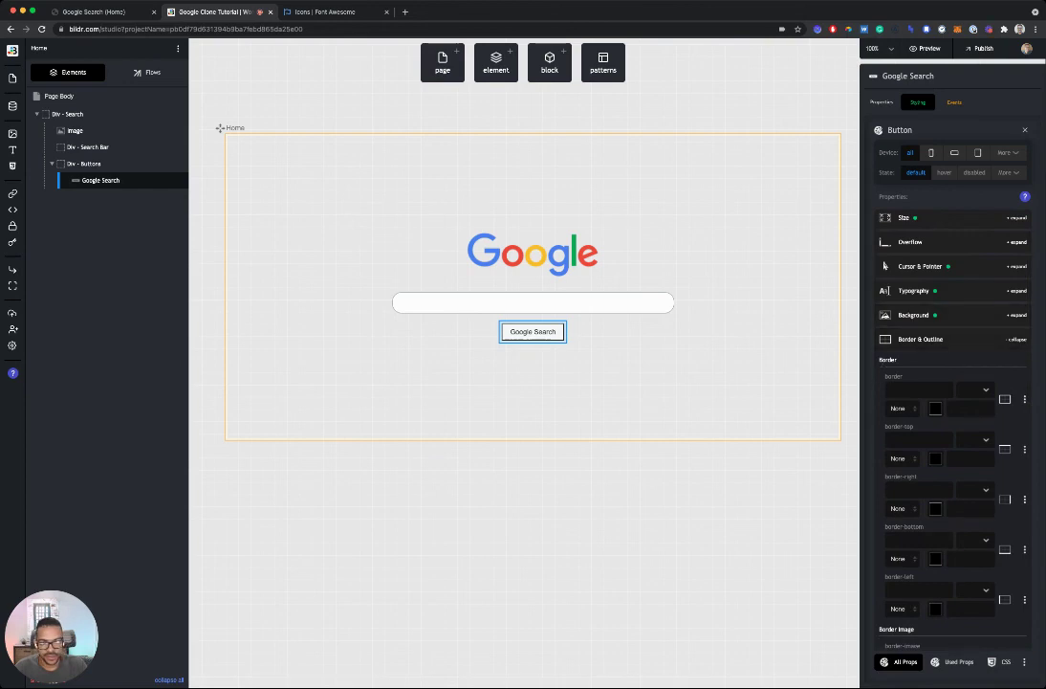
pyautogui.scroll(-8, 924, 515)
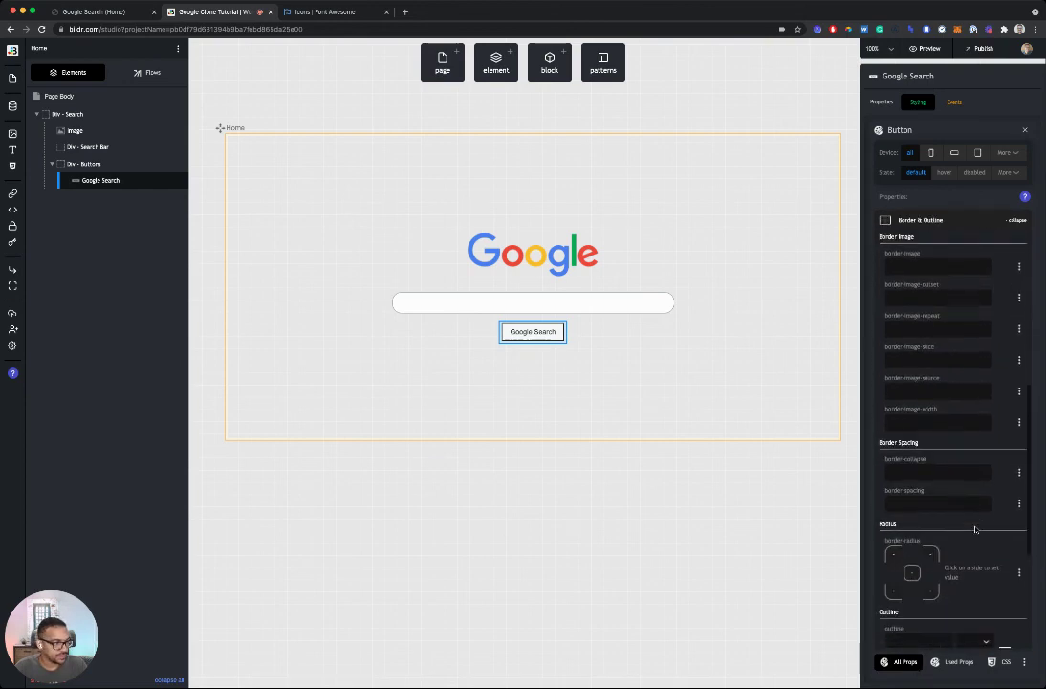
pyautogui.click(912, 495)
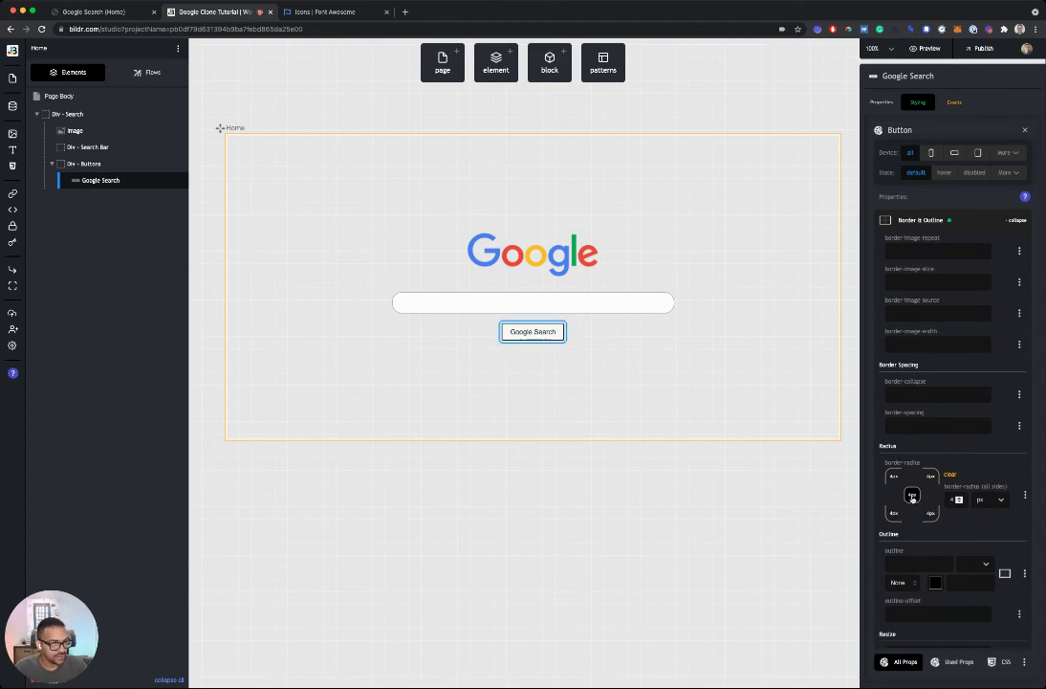
# Step: Set the overall border width of the "Button" style class to 0 px and leave the class editor
pyautogui.scroll(5, 952, 429)
pyautogui.scroll(1, 953, 431)
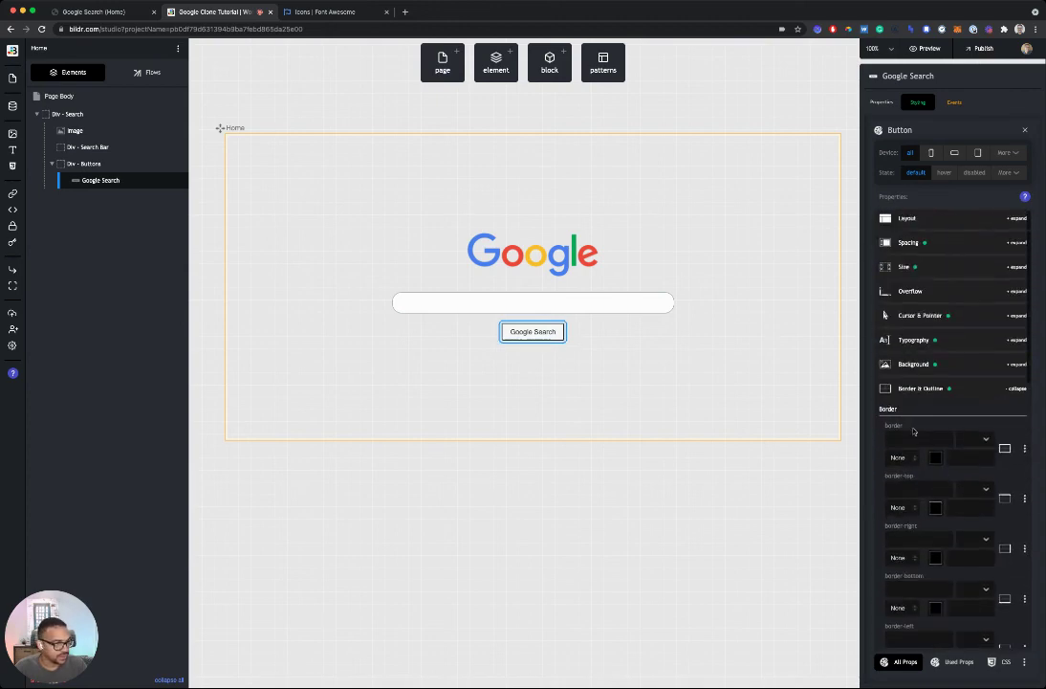
pyautogui.click(911, 437)
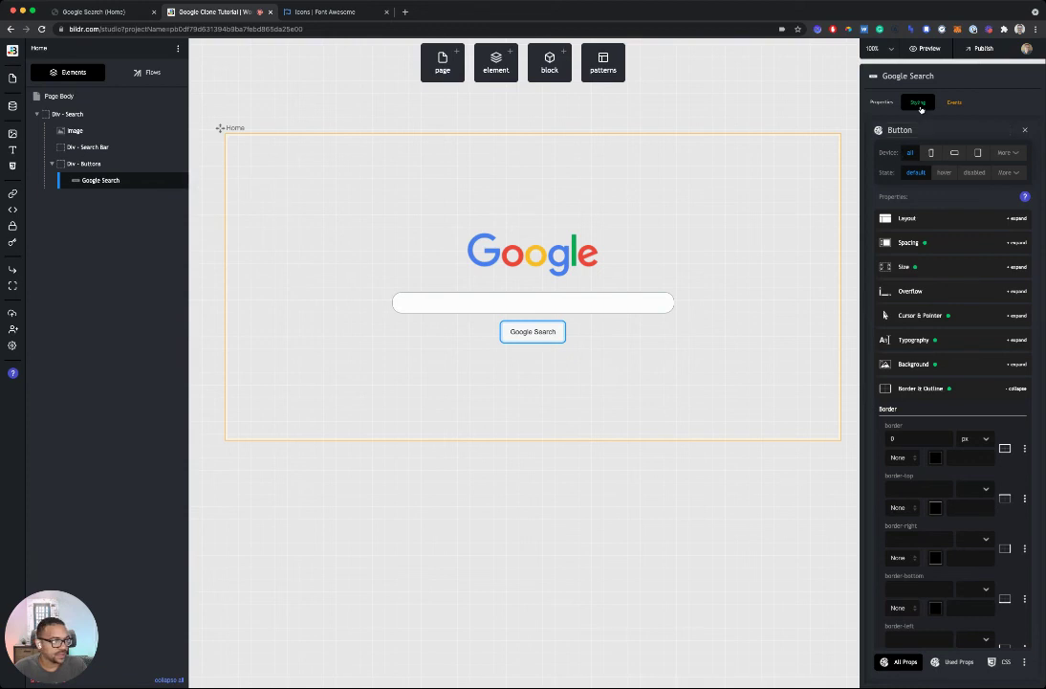
pyautogui.click(917, 101)
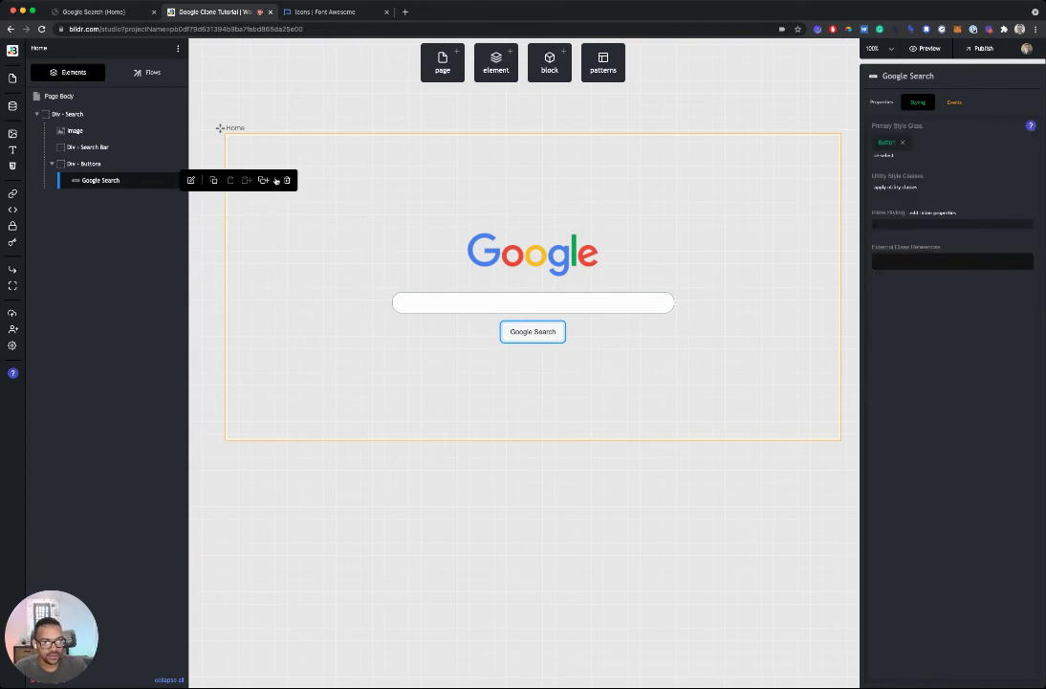
# Step: Duplicate the Google Search button and set the copy's display text to "I'm Feeling Lucky"
pyautogui.click(235, 181)
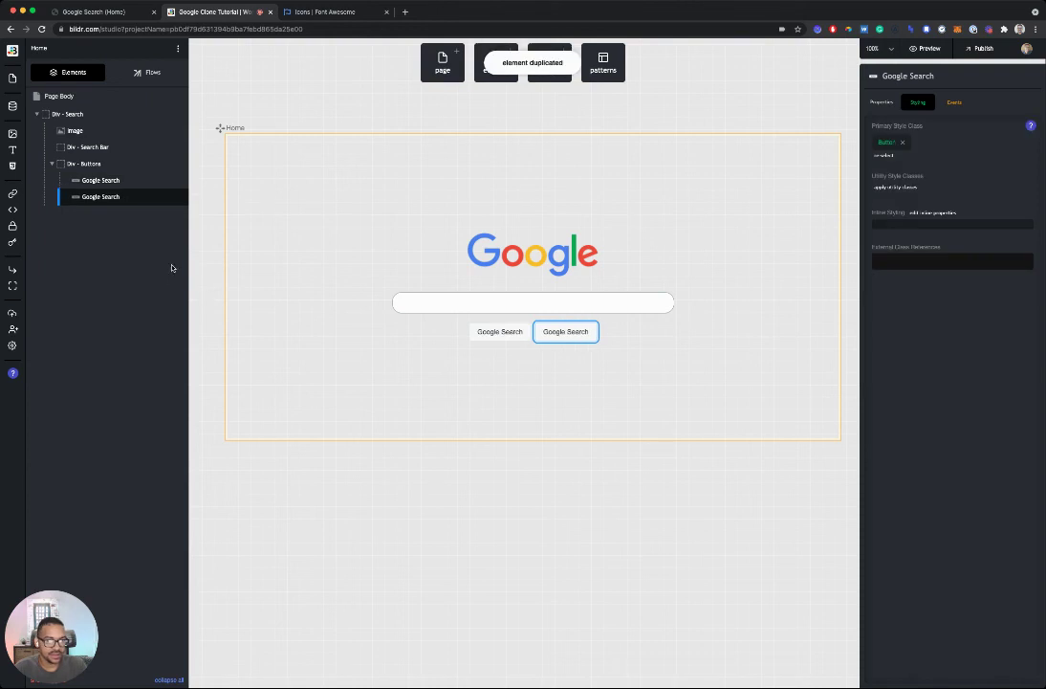
pyautogui.click(881, 102)
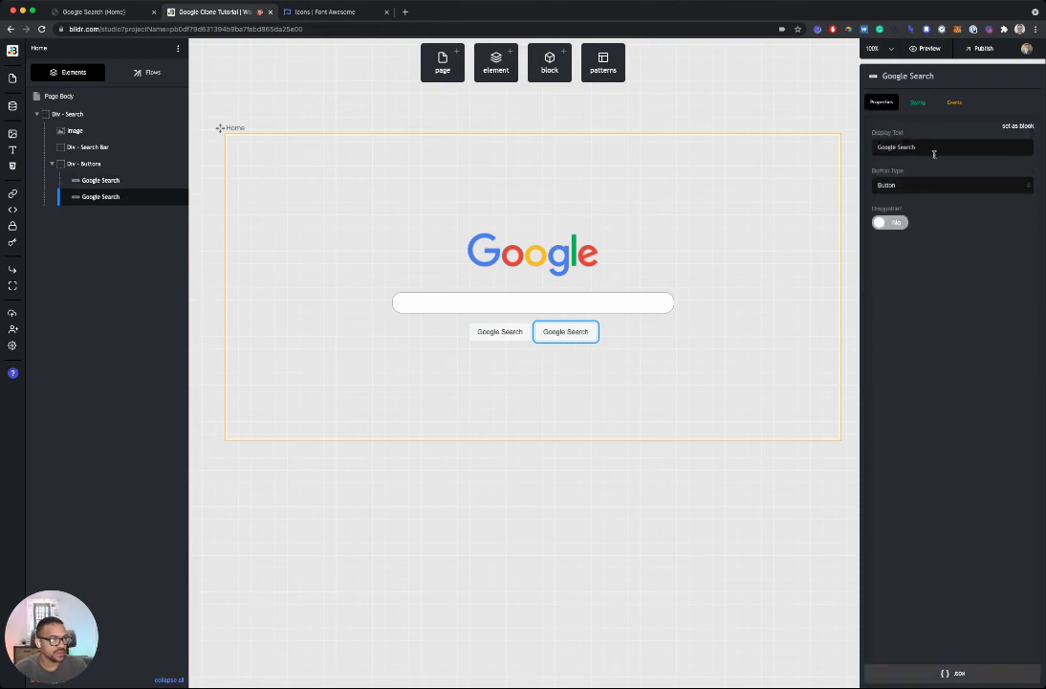
pyautogui.moveTo(934, 148); pyautogui.dragTo(840, 146)
pyautogui.write("I'm F")
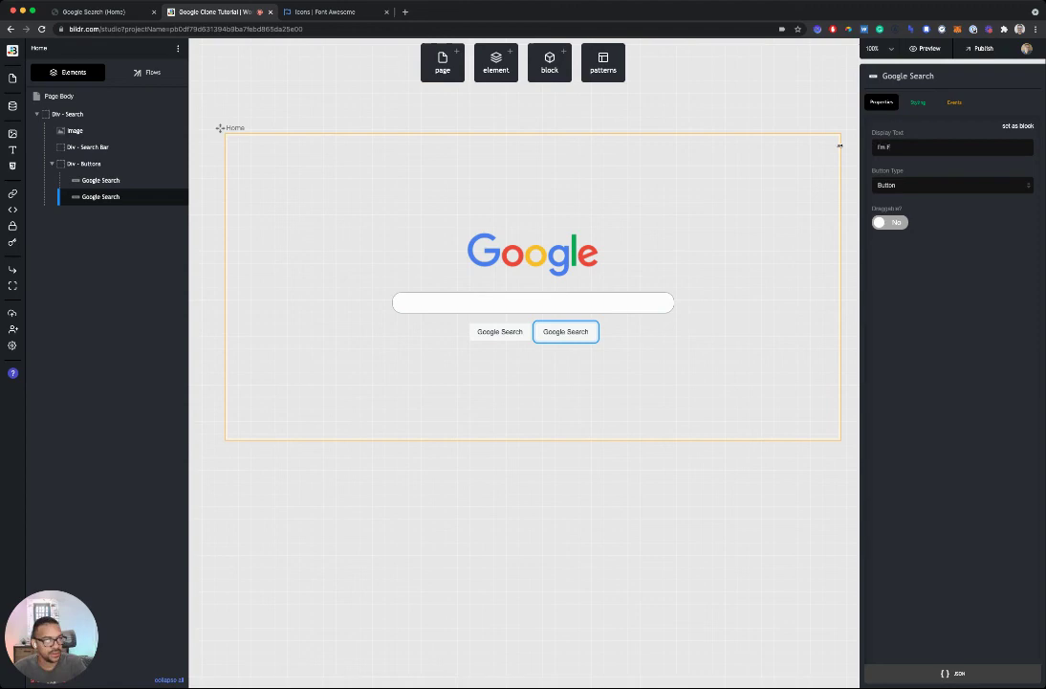
pyautogui.write('eeling L')
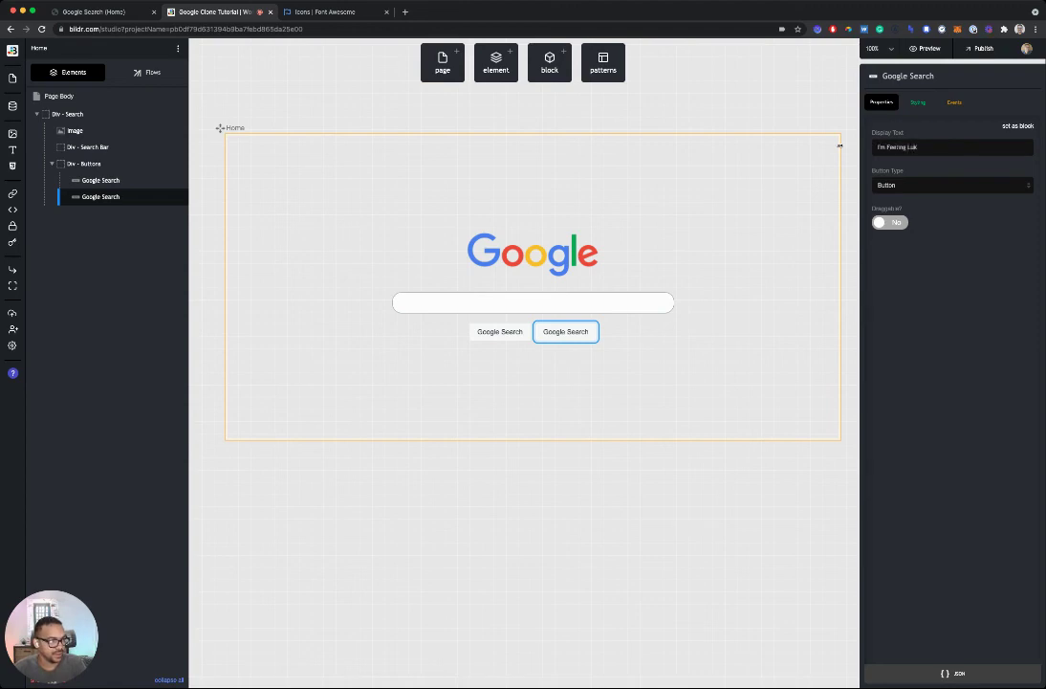
pyautogui.write('ucky')
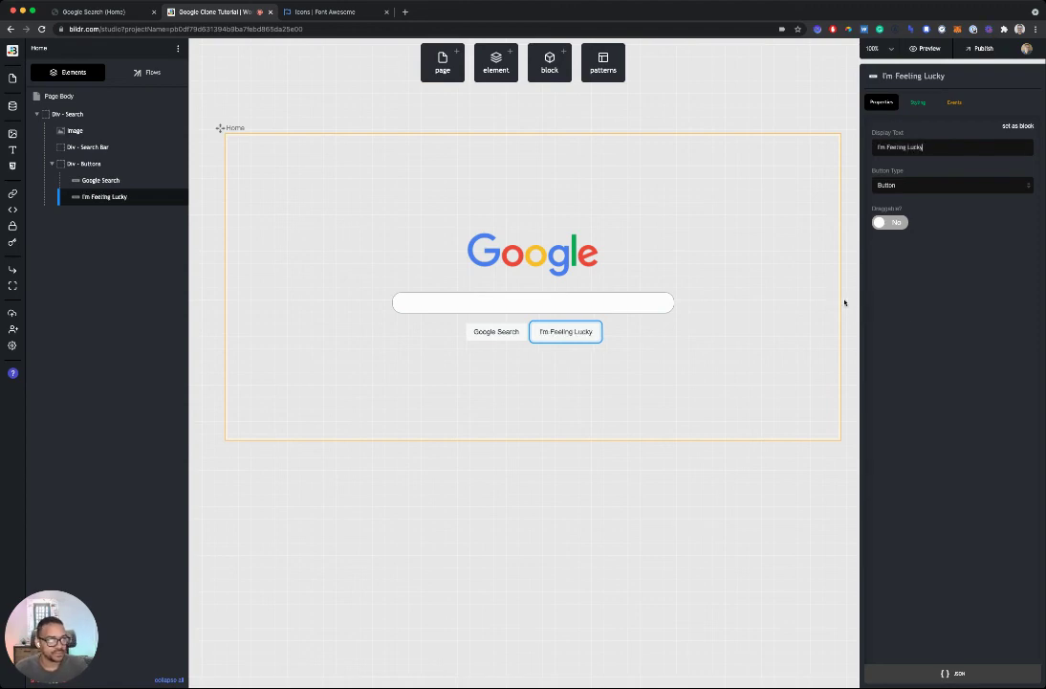
pyautogui.click(655, 373)
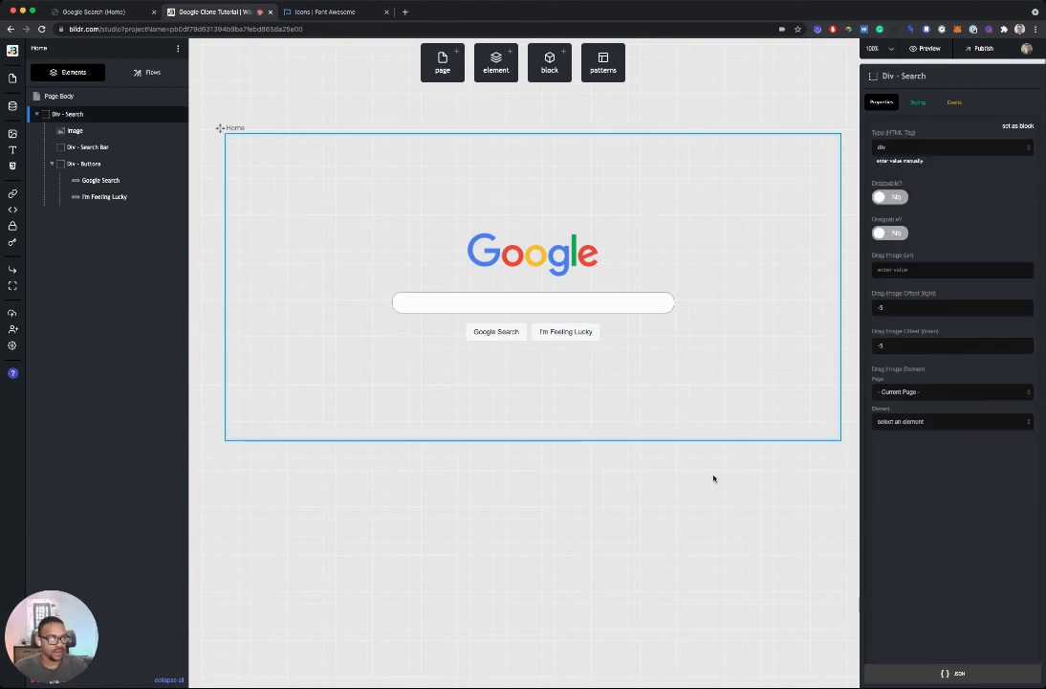